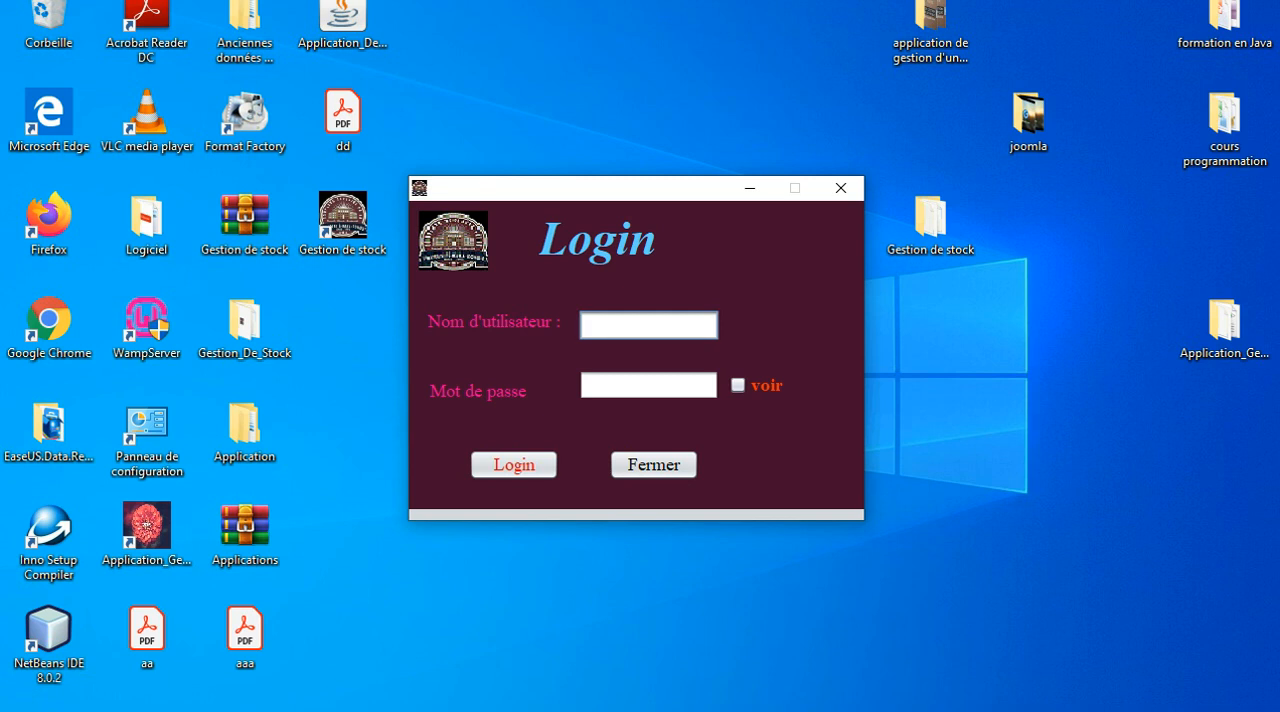
Log in with the username d and the account password.
text(d)
click(648, 385)
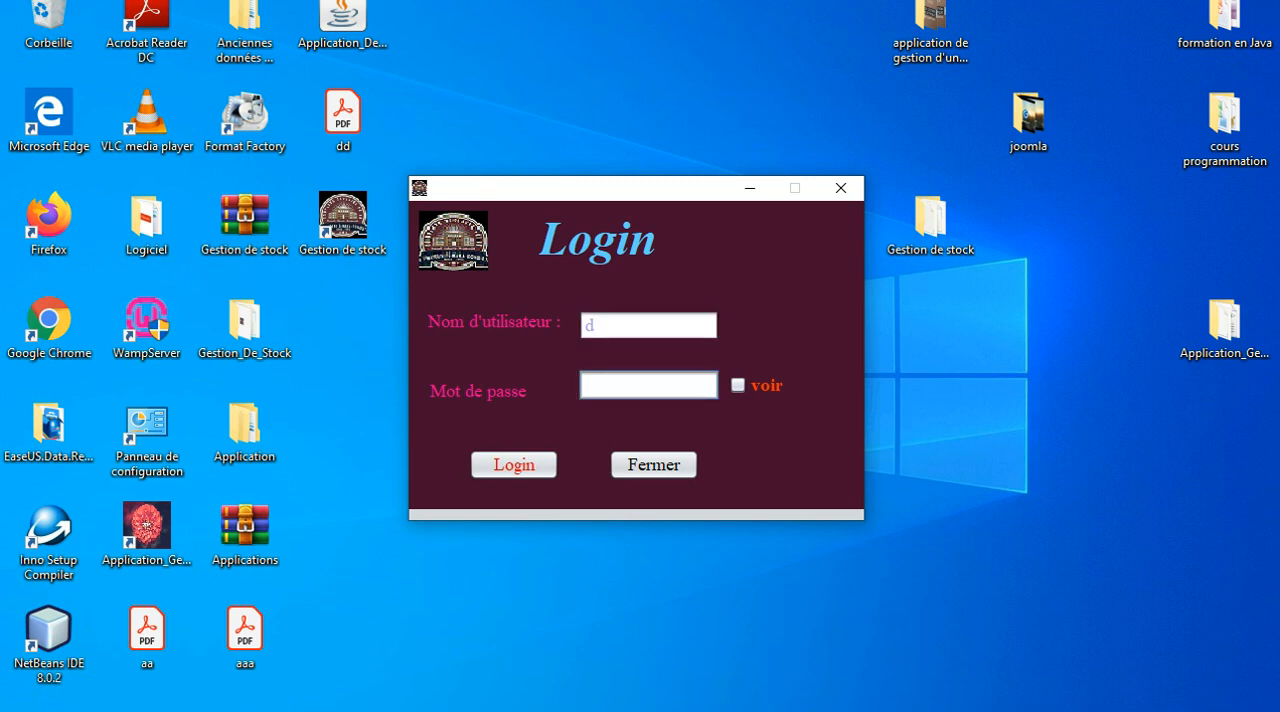
text(d)
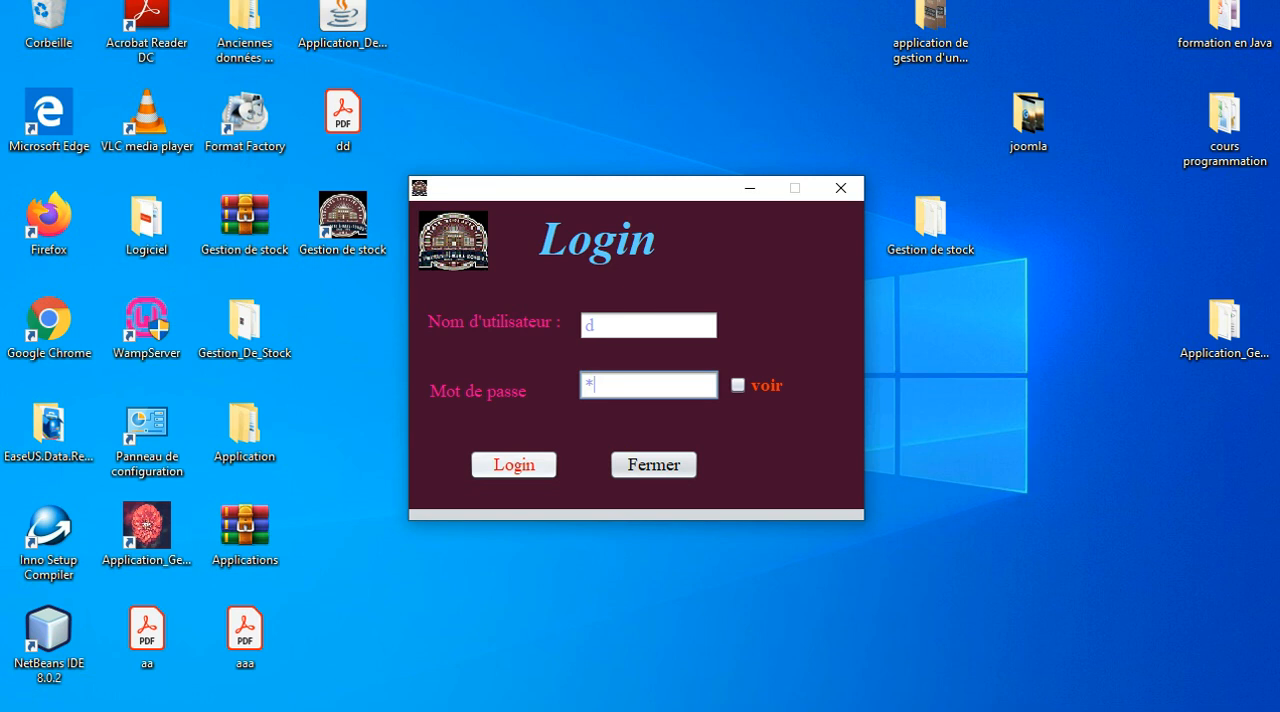
key(Return)
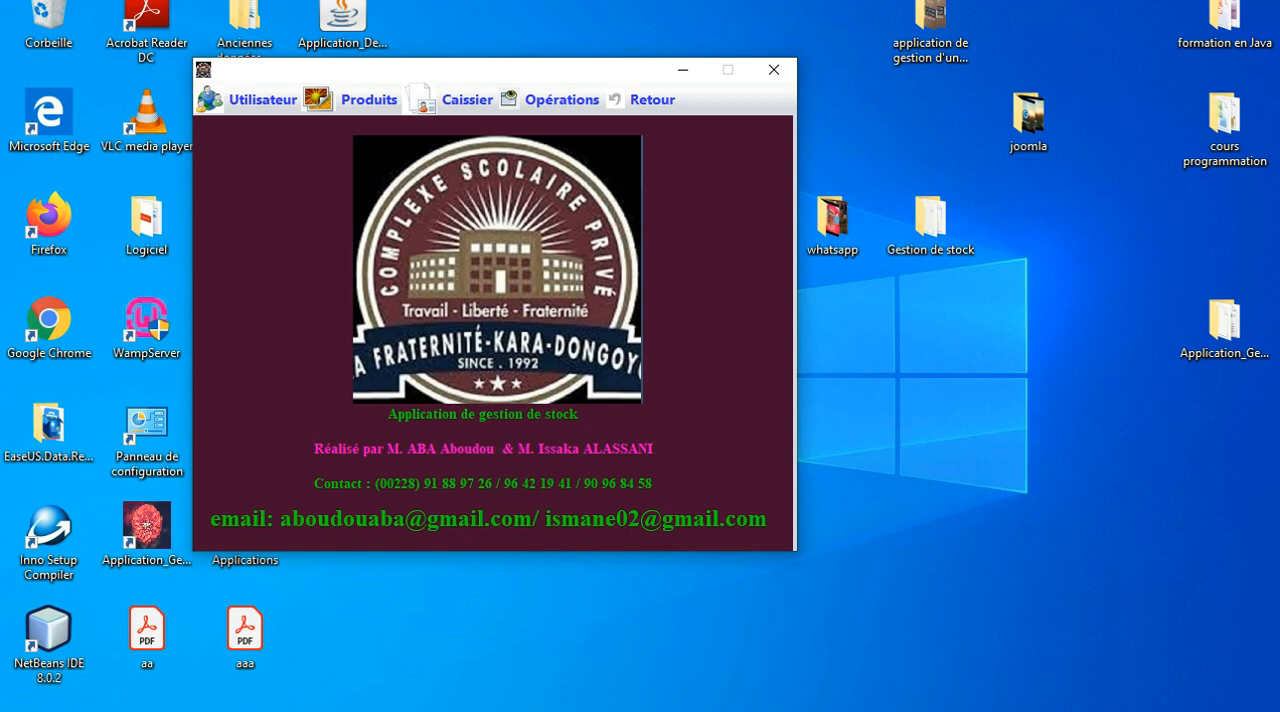
Look over the main window's available functions and open the user management screen.
drag(450, 70, 537, 106)
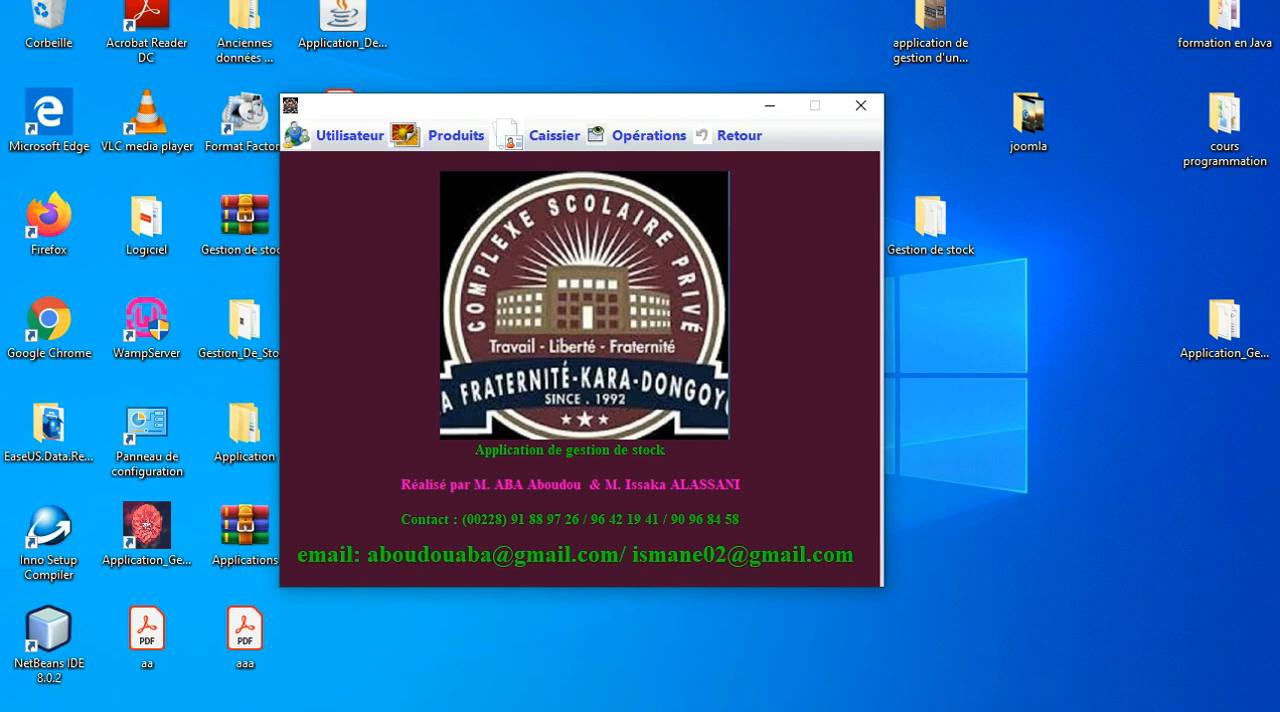
click(348, 135)
mouse_move(438, 135)
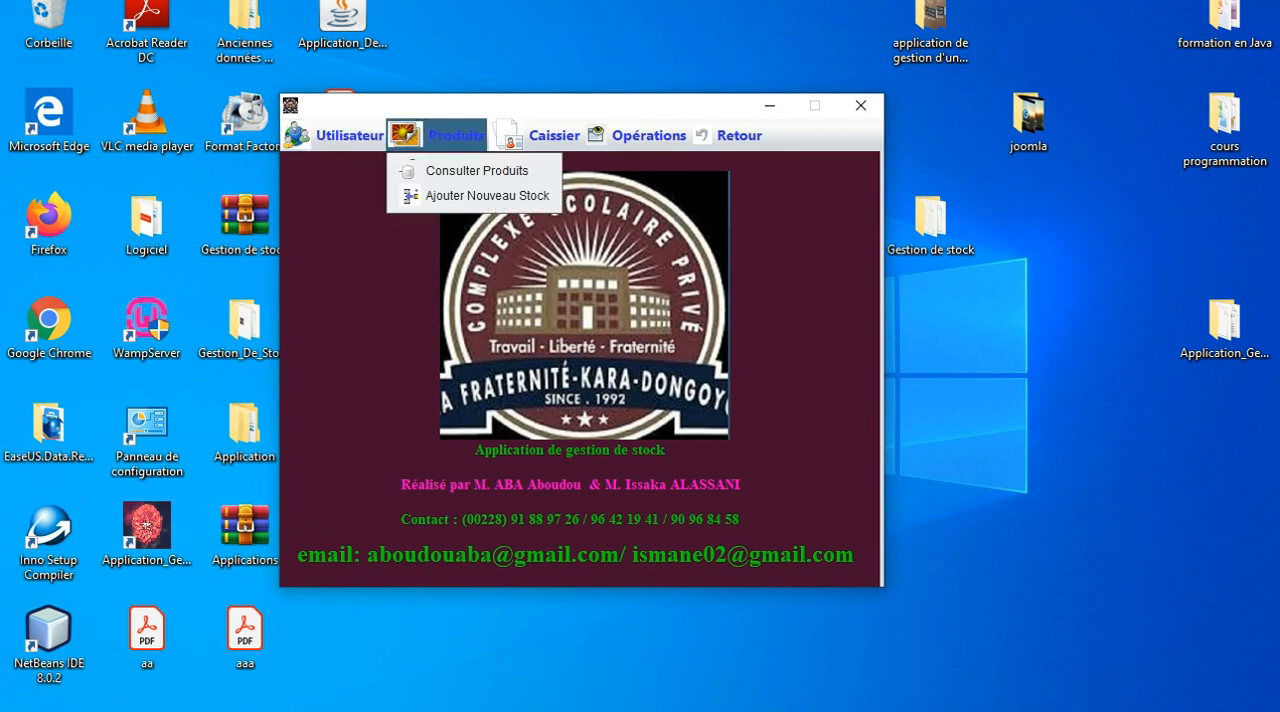
mouse_move(536, 135)
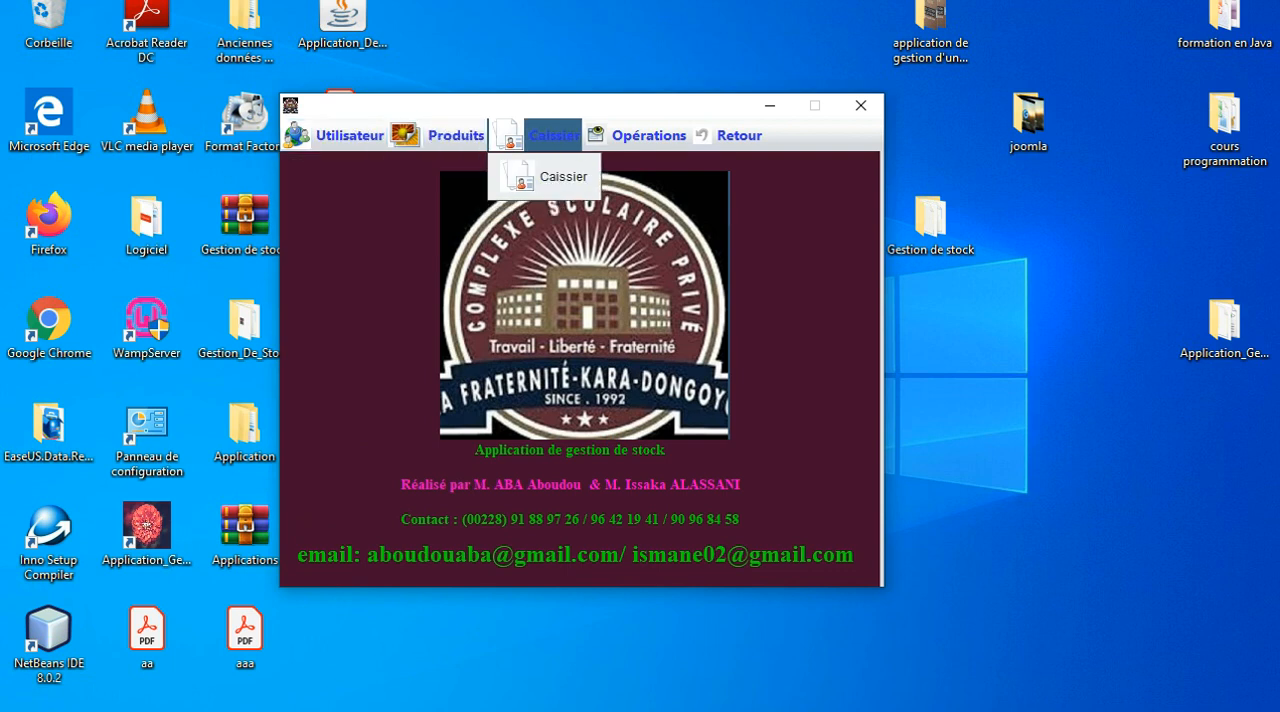
mouse_move(648, 135)
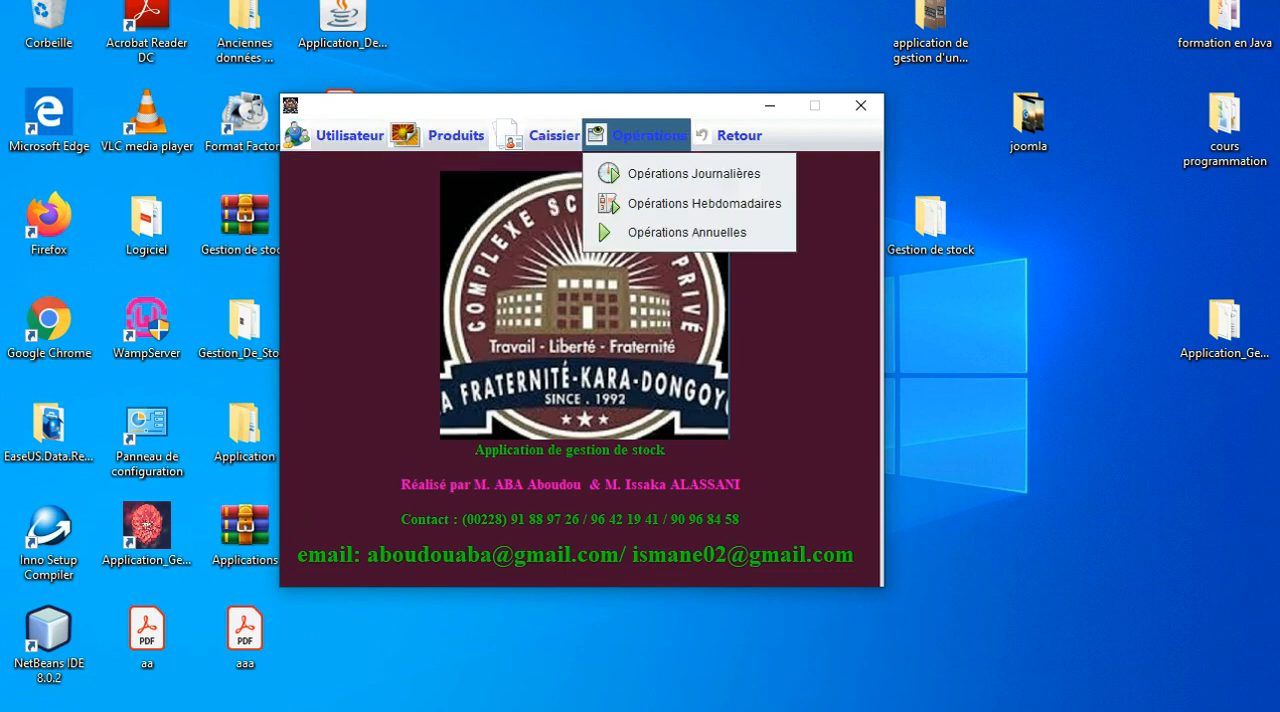
mouse_move(738, 135)
mouse_move(349, 135)
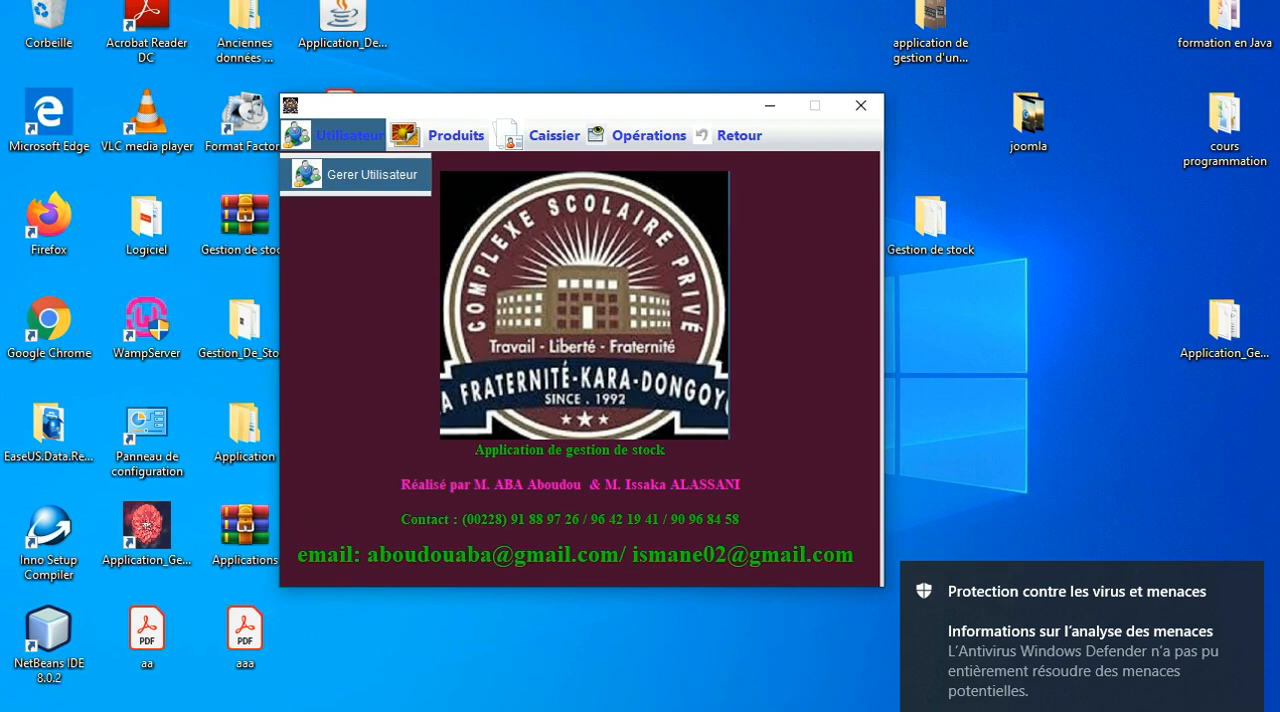
click(362, 175)
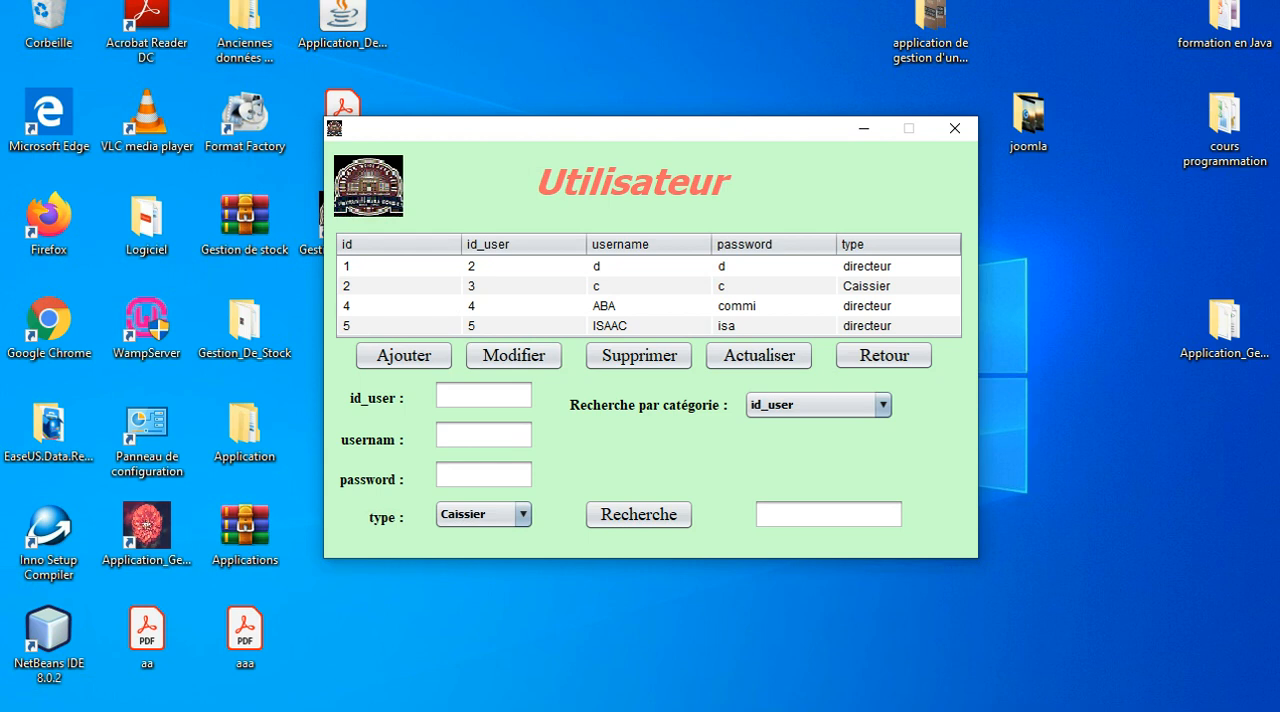
Add a user with id_user 6, the person's username, a password and the type Caissier.
click(484, 395)
text(6)
click(484, 435)
text(koffi)
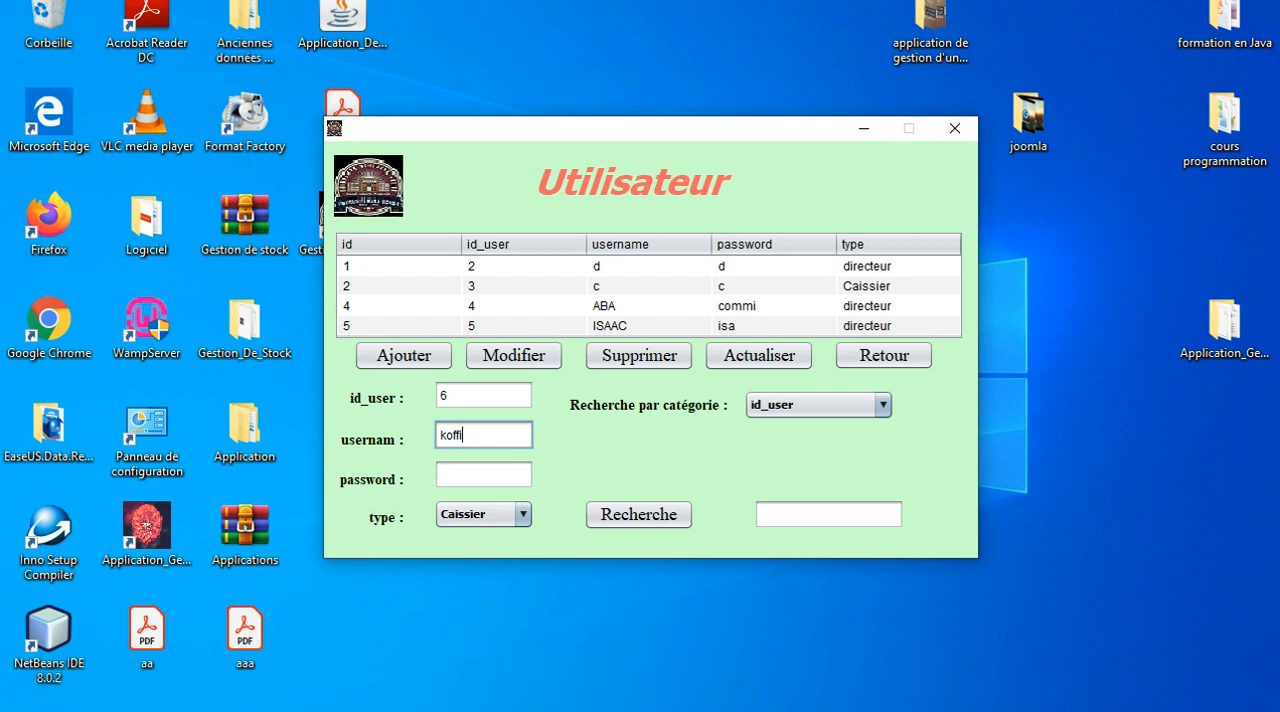
click(484, 475)
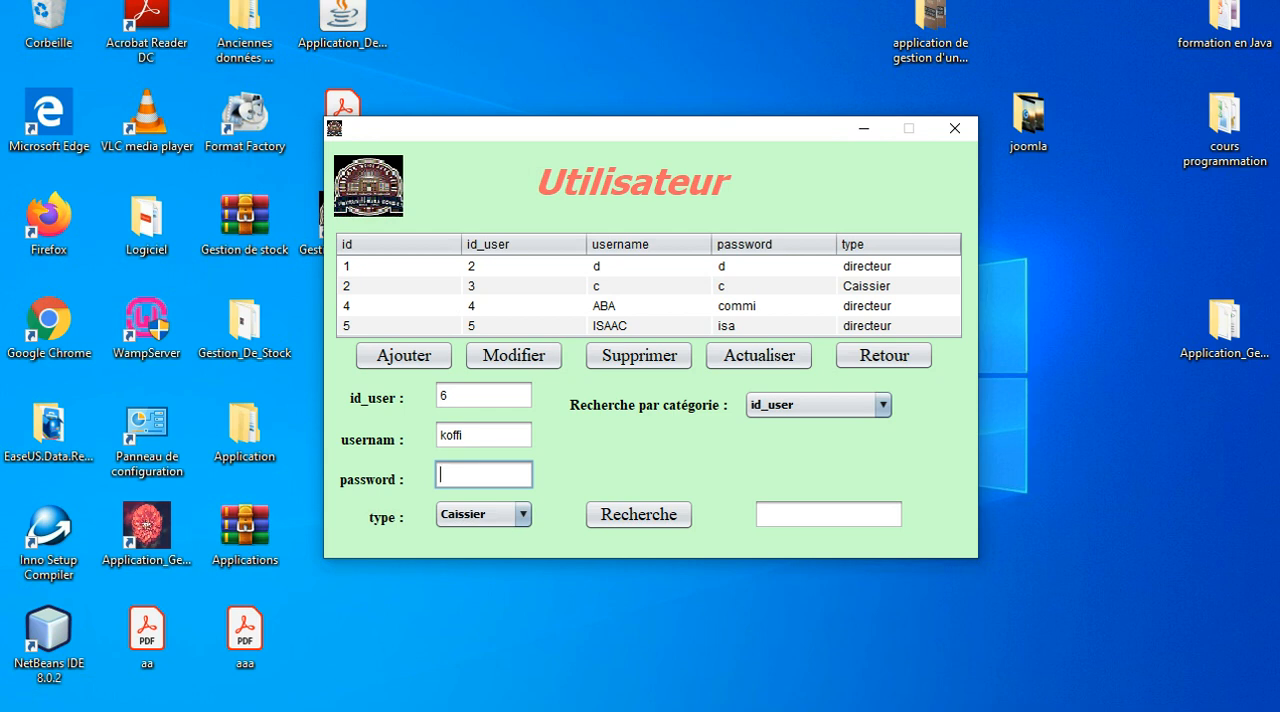
text(k)
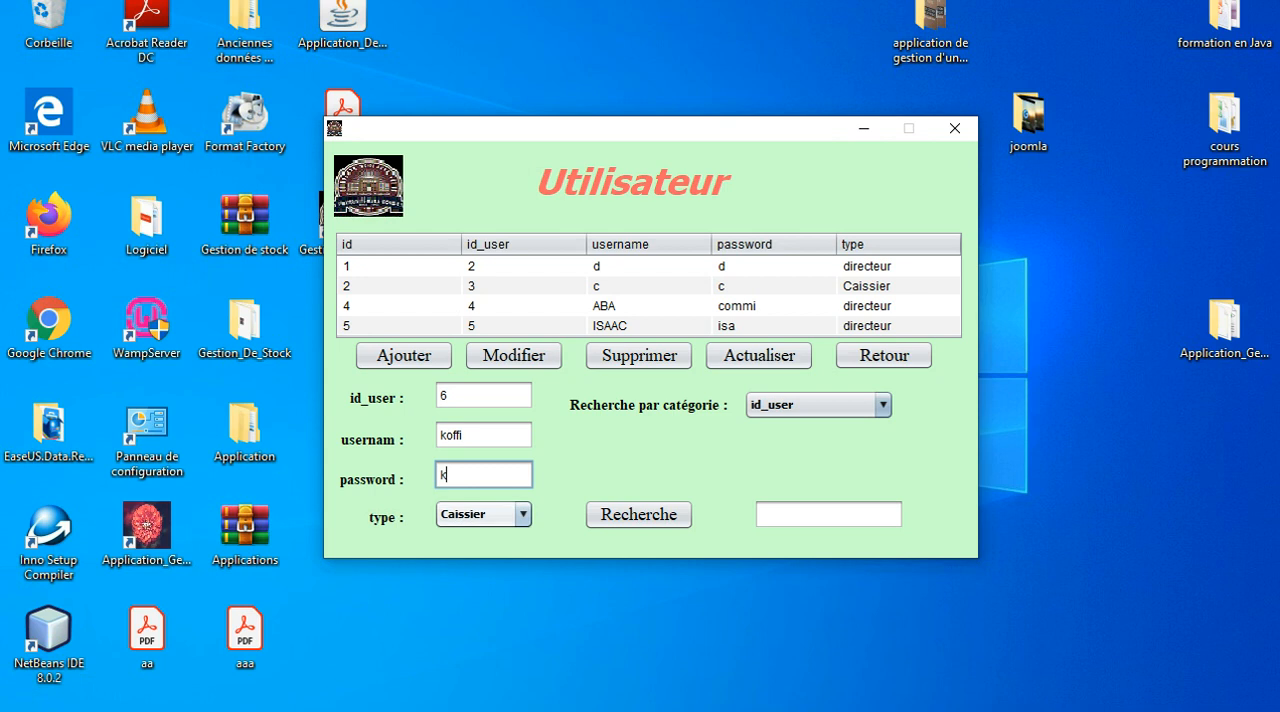
click(483, 514)
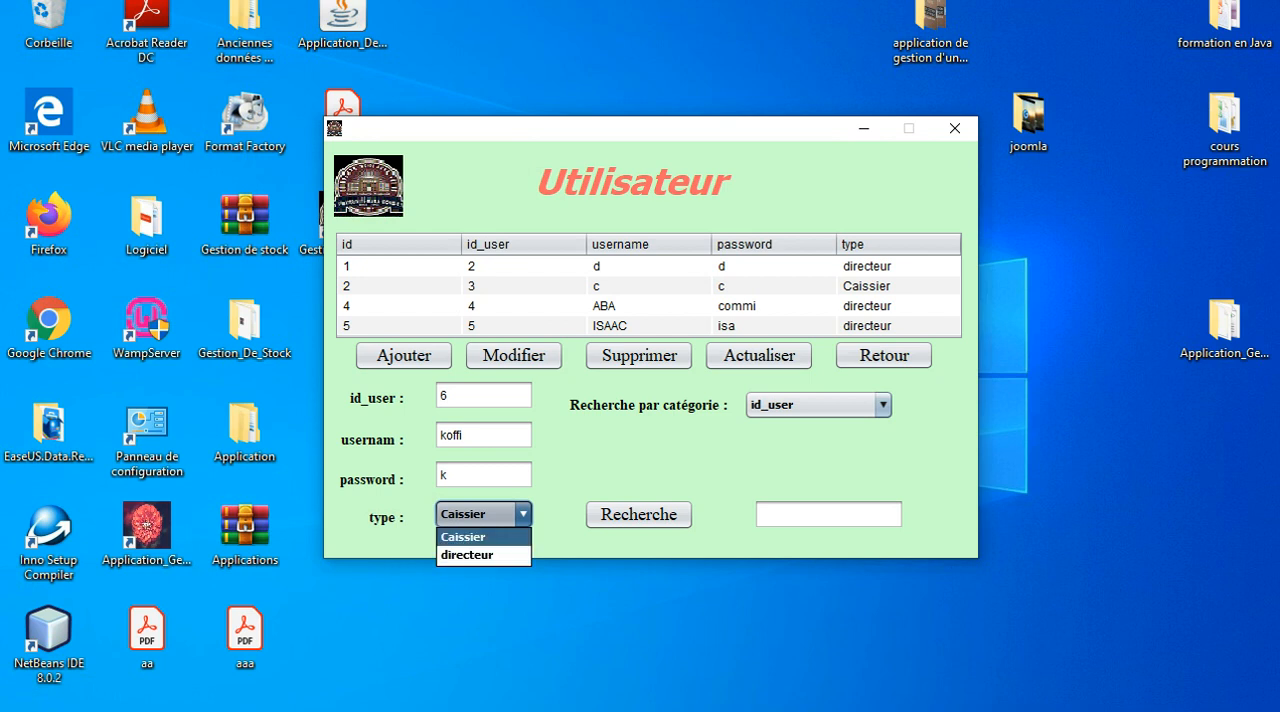
click(483, 537)
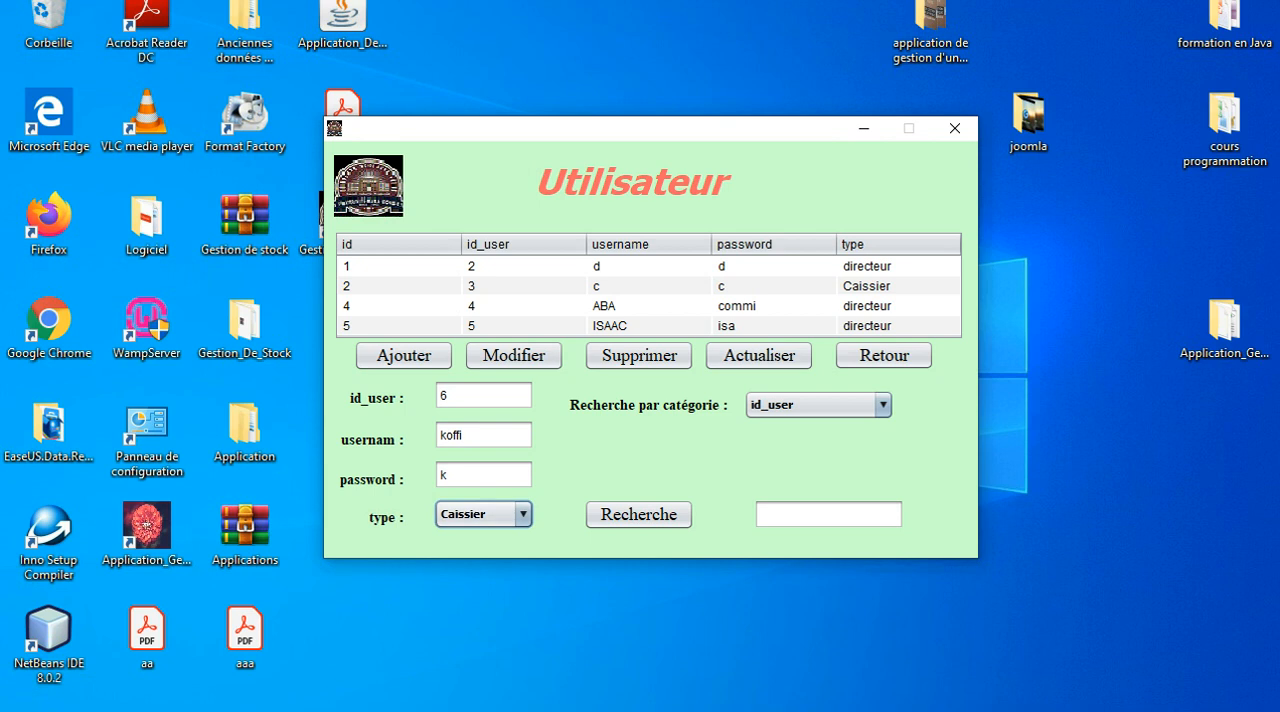
click(403, 355)
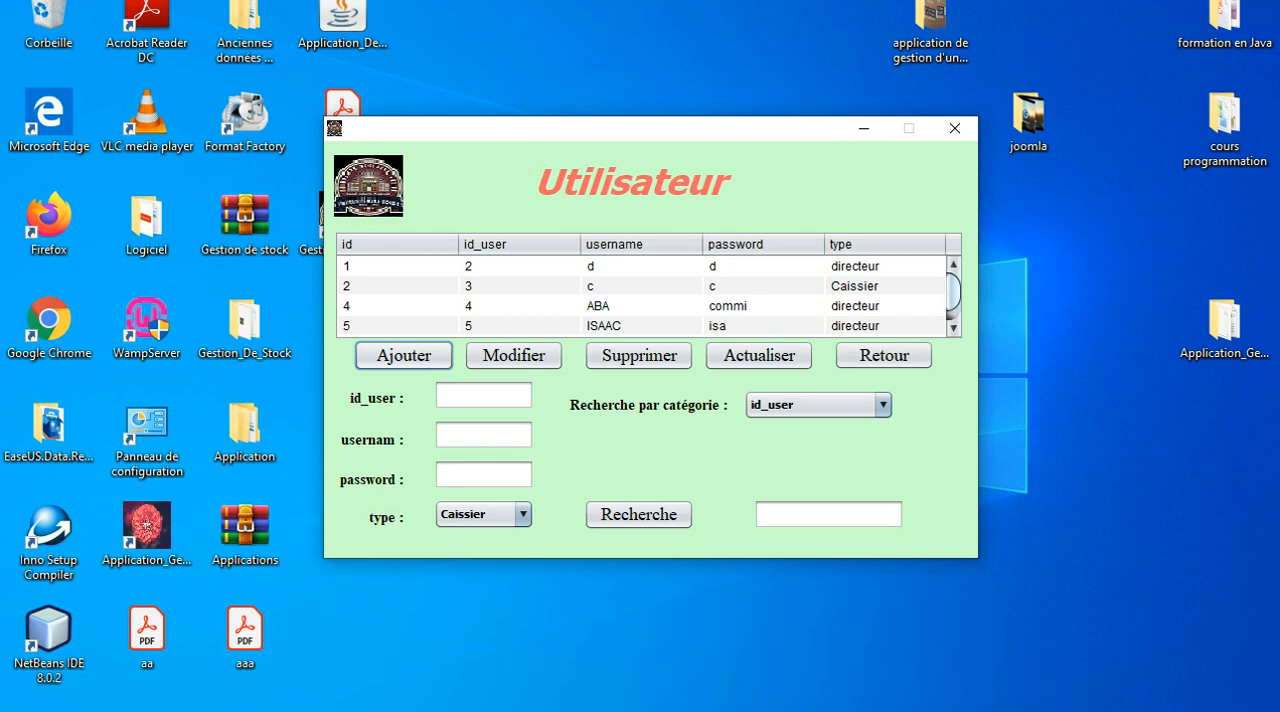
Change the type of the user with id_user 6 to directeur.
scroll(650, 297, down, 1)
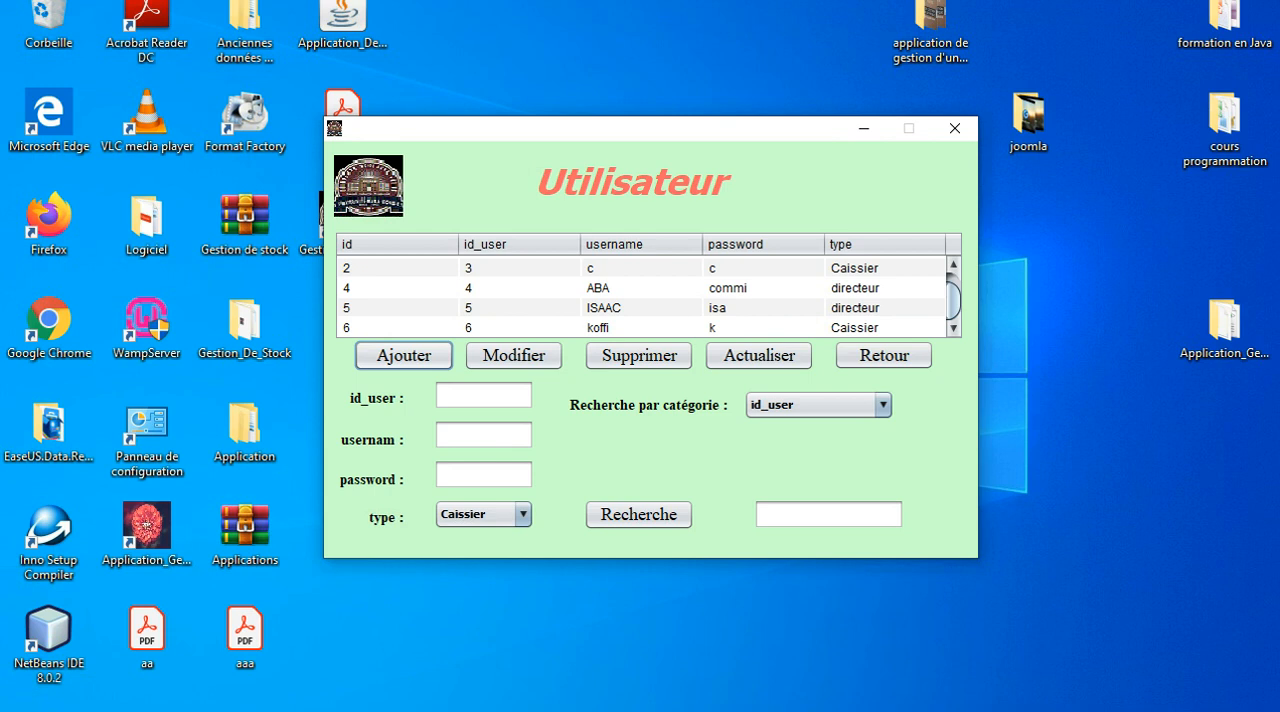
click(641, 328)
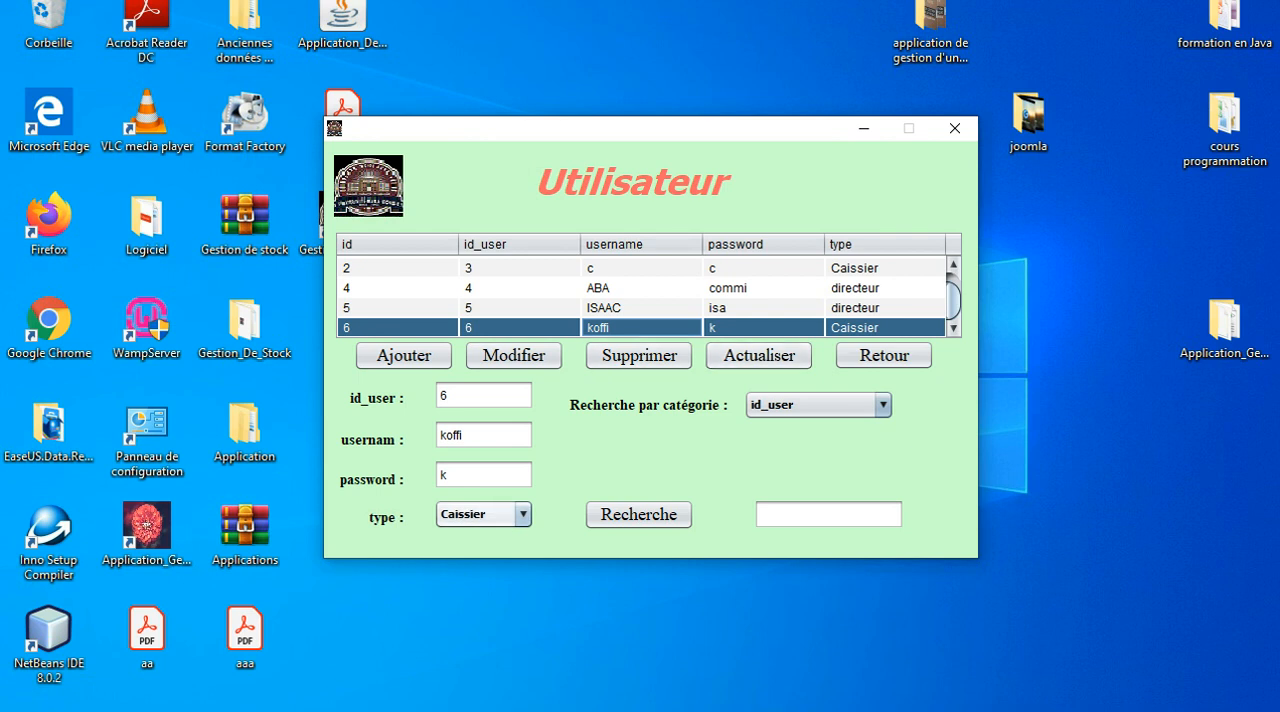
click(522, 515)
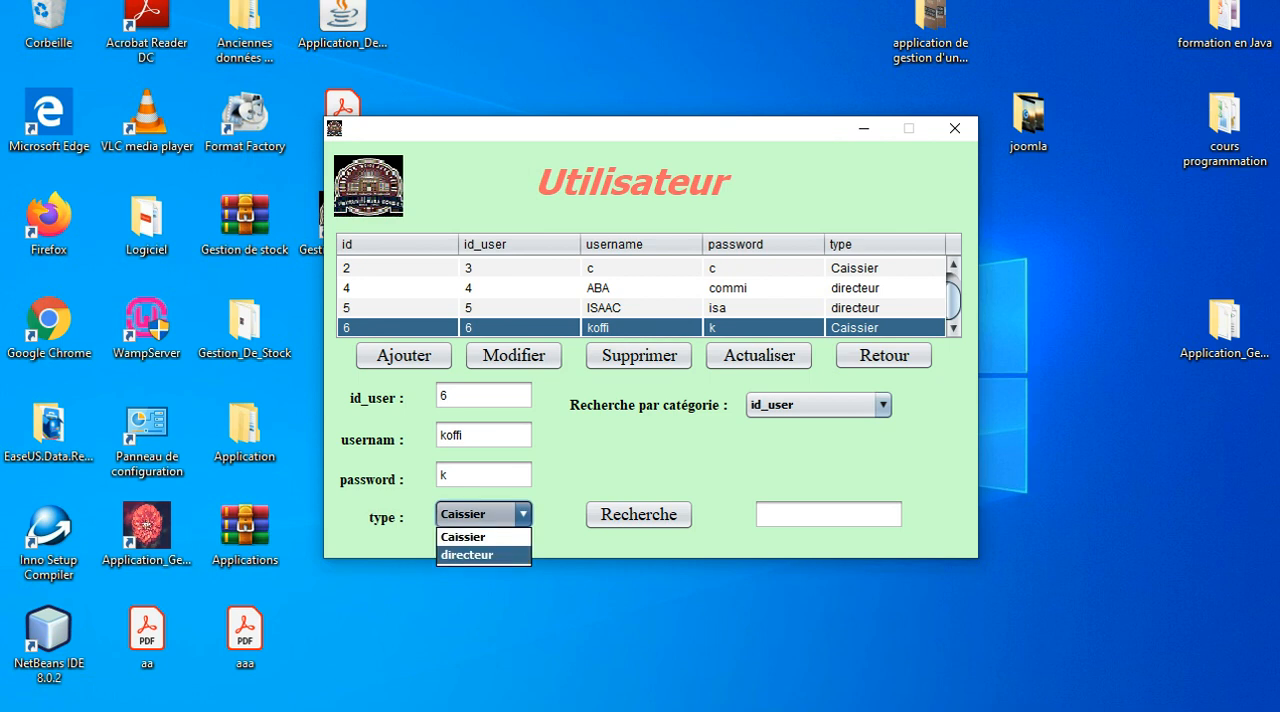
click(482, 555)
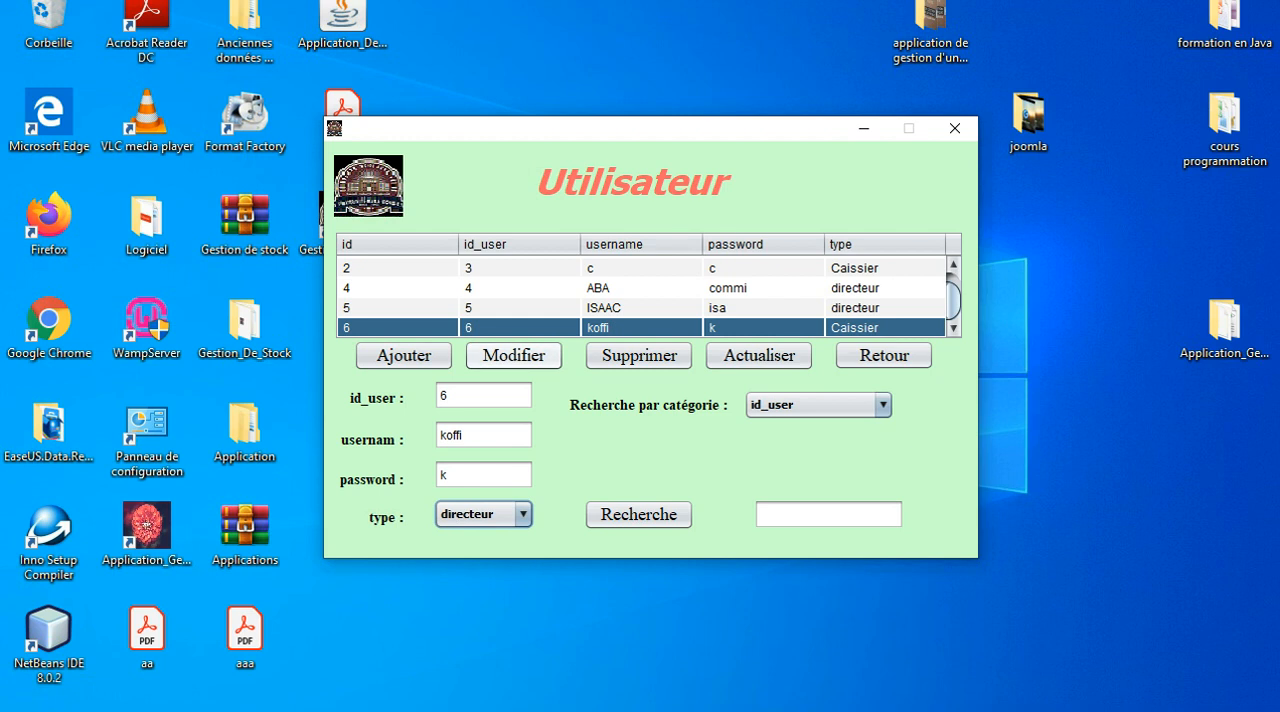
click(513, 355)
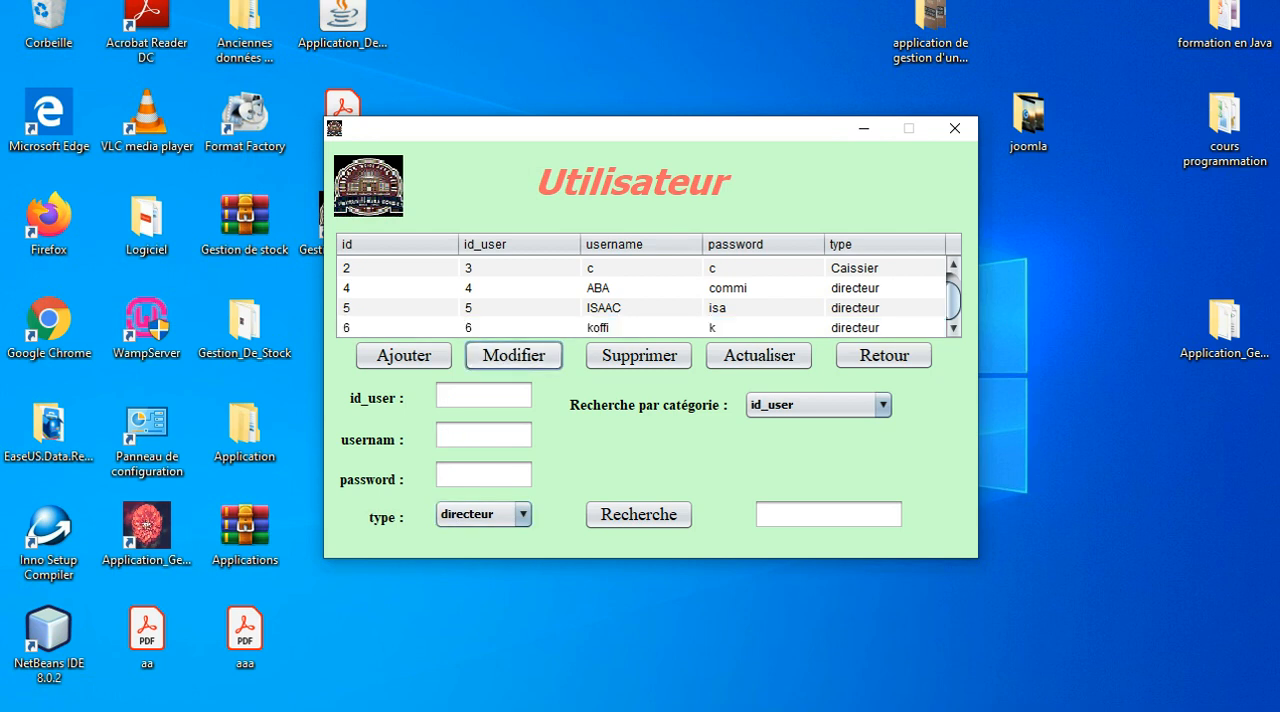
Delete the user with id_user 6 and refresh the user list.
click(750, 328)
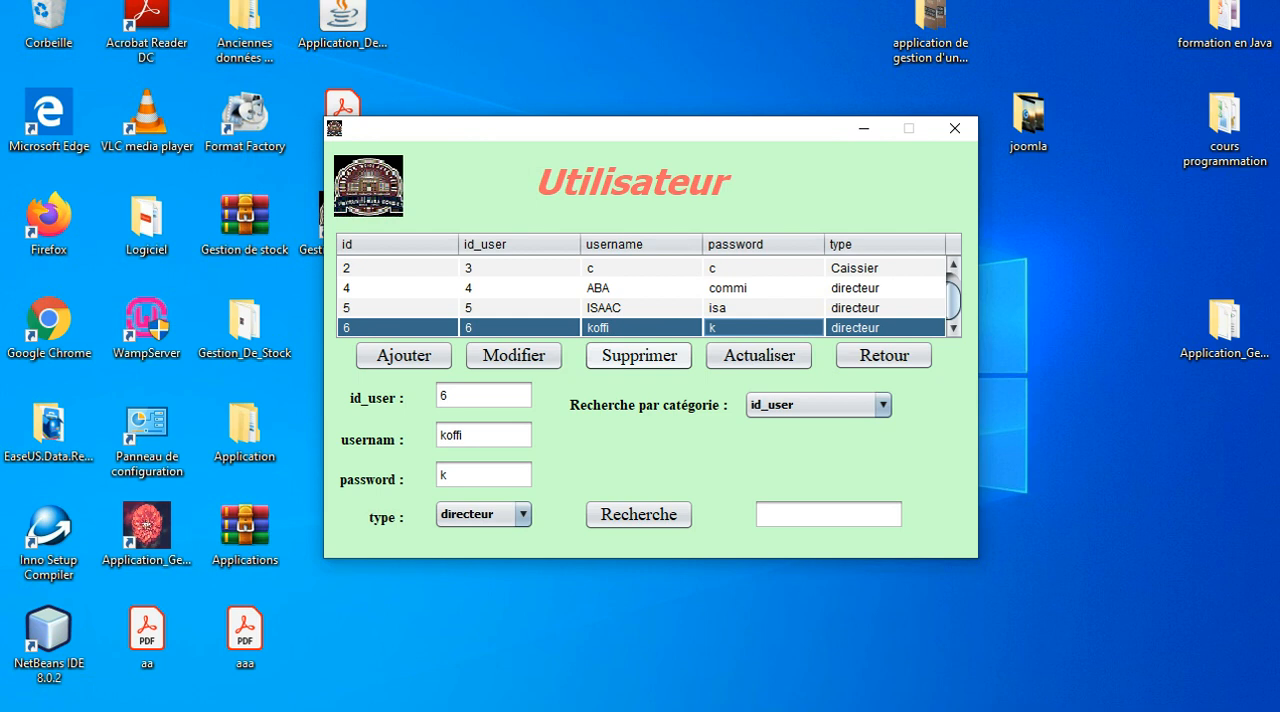
click(522, 328)
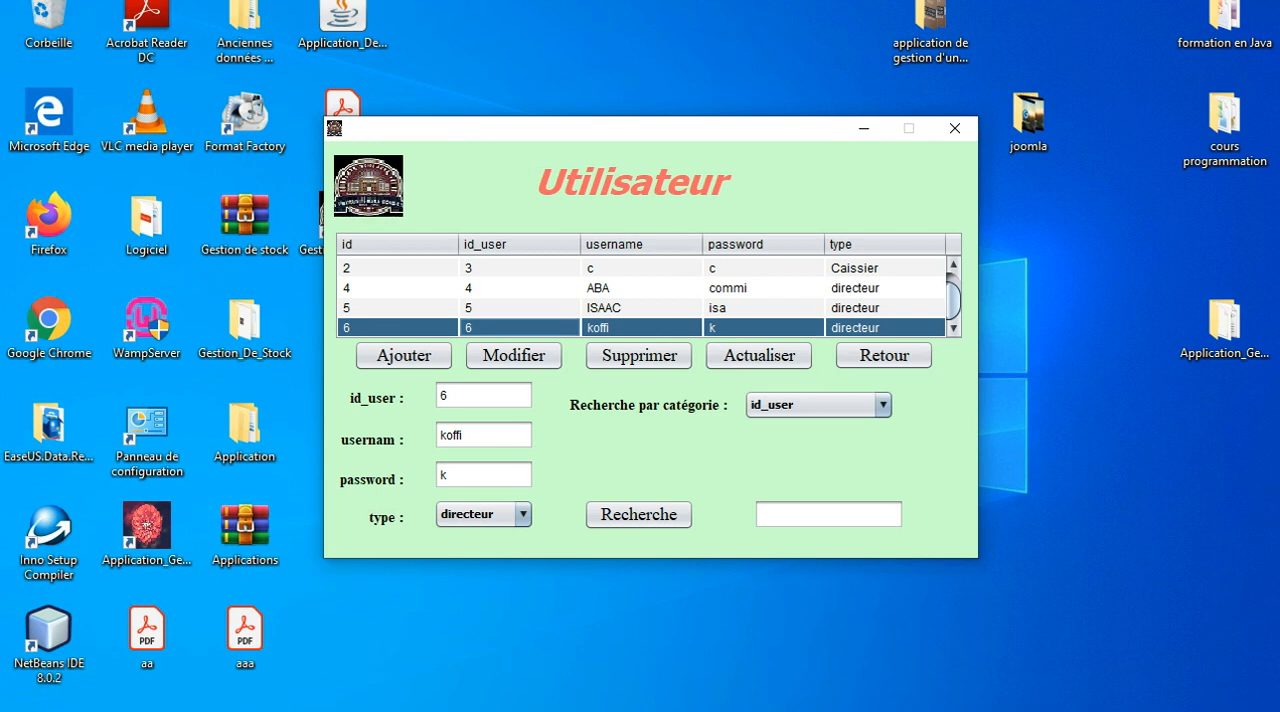
click(639, 355)
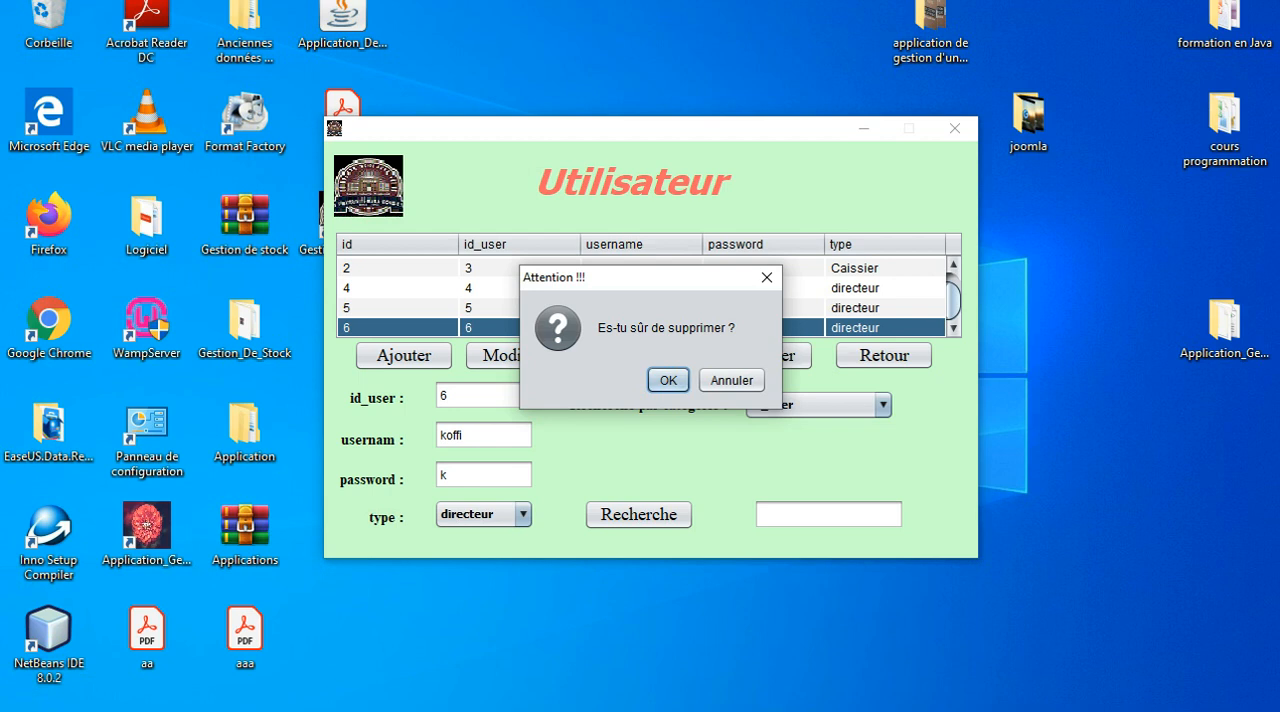
key(Return)
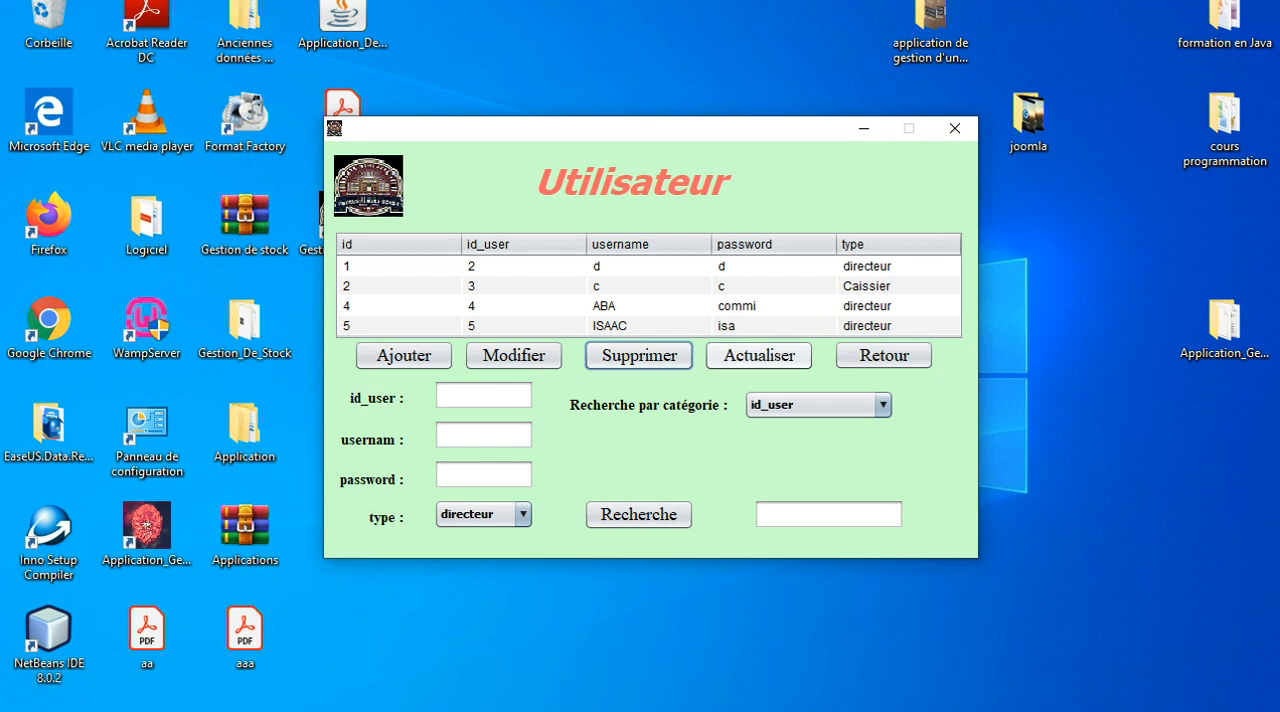
click(759, 356)
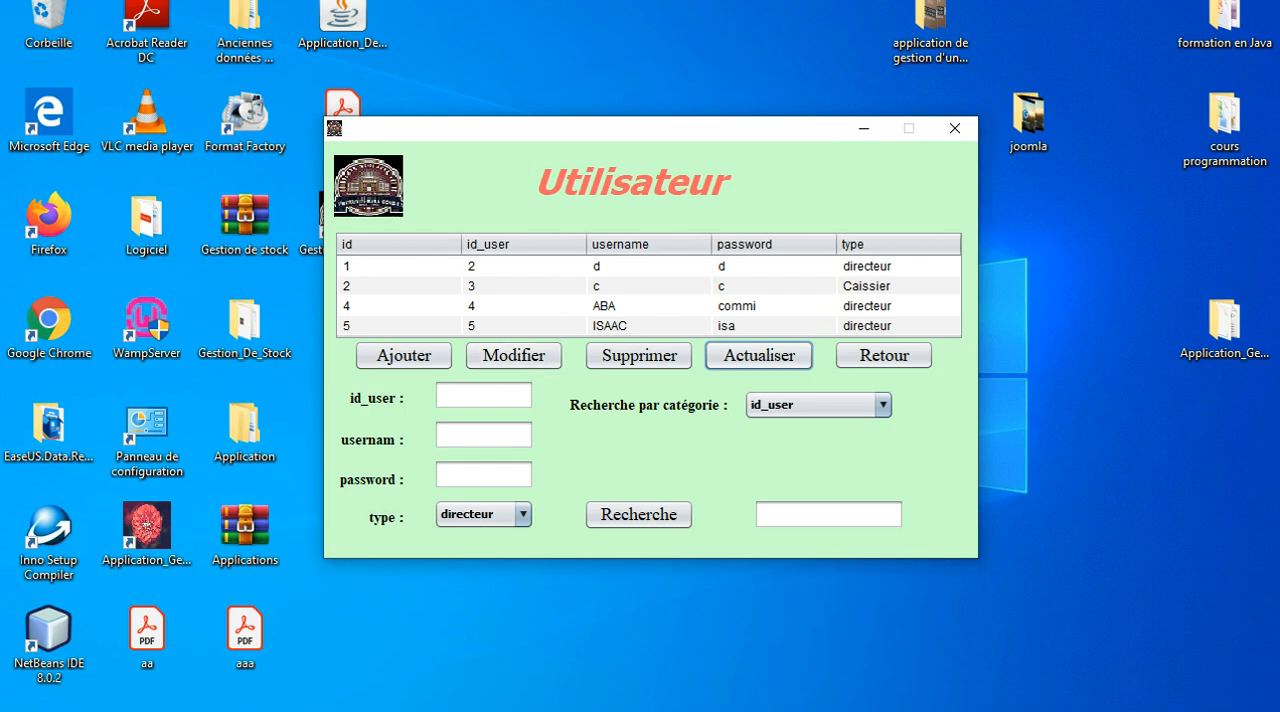
Enter trial values ju as id_user, ^p^$m as username and a password, and clear the form by refreshing.
click(484, 396)
text(ju)
click(484, 435)
text(^p^$m)
key(Tab)
text(iop)
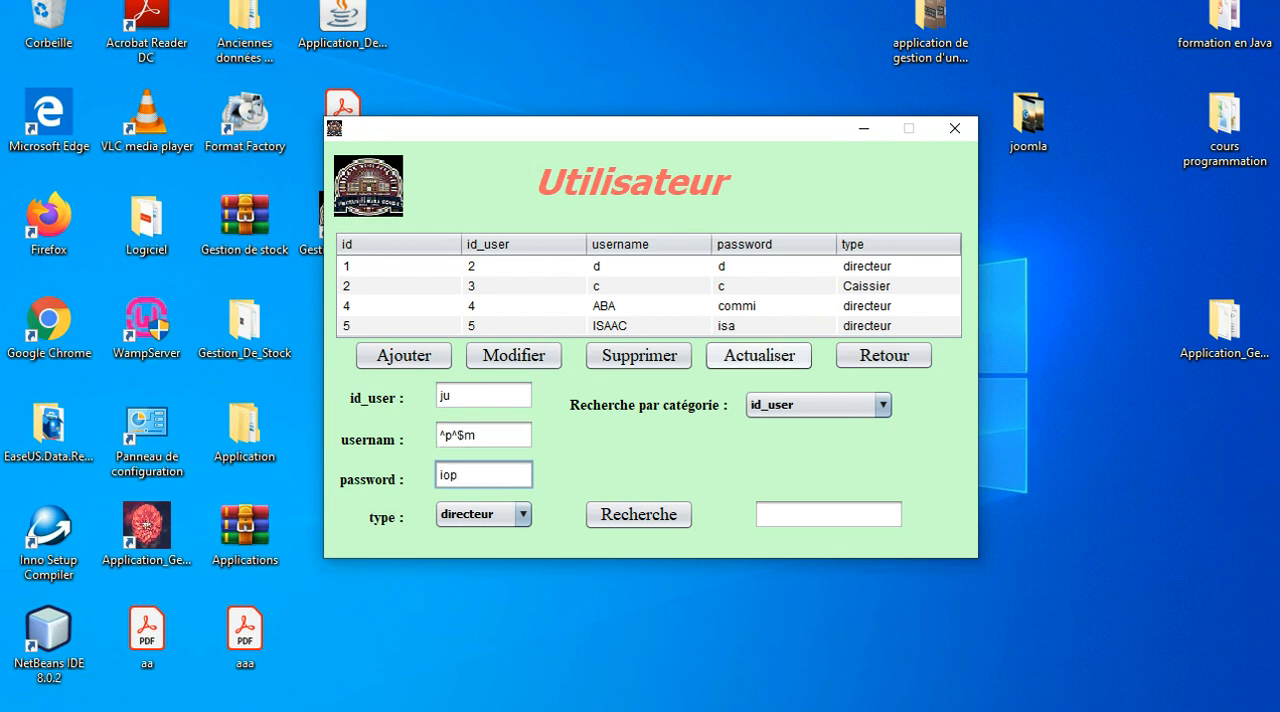
click(759, 355)
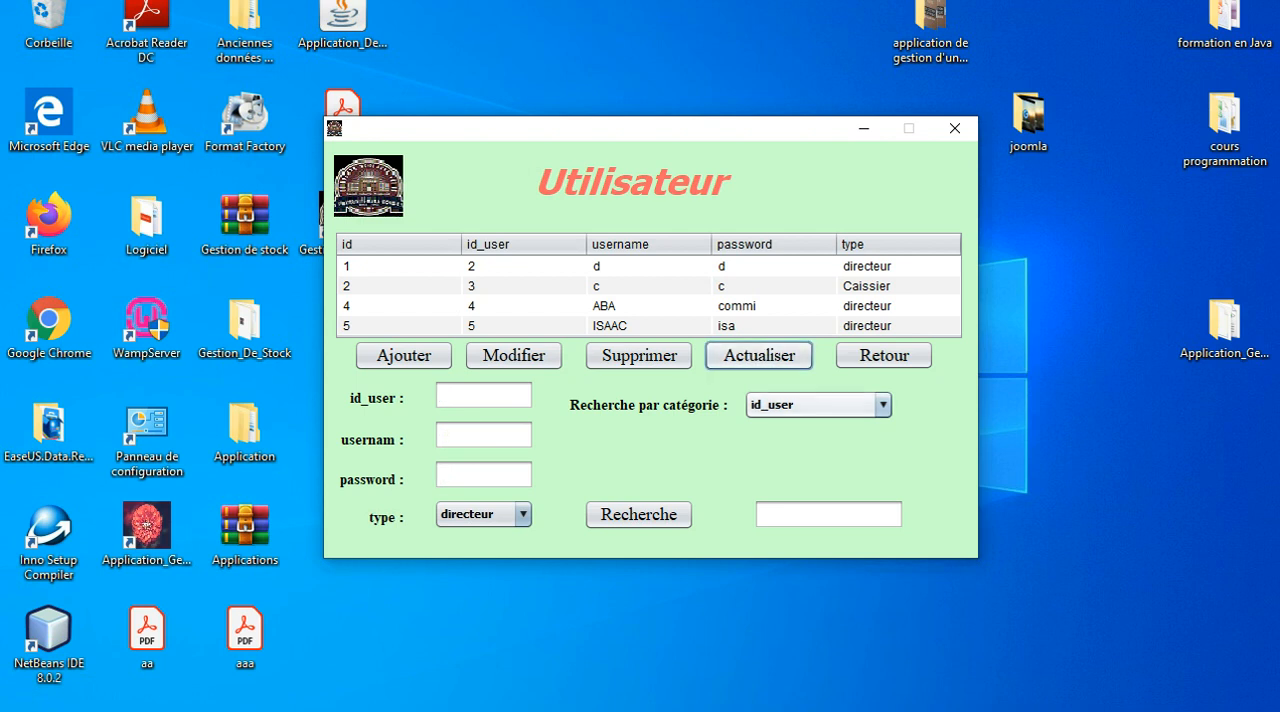
Search the user list by username with a user's name, and by type for directeur.
click(882, 405)
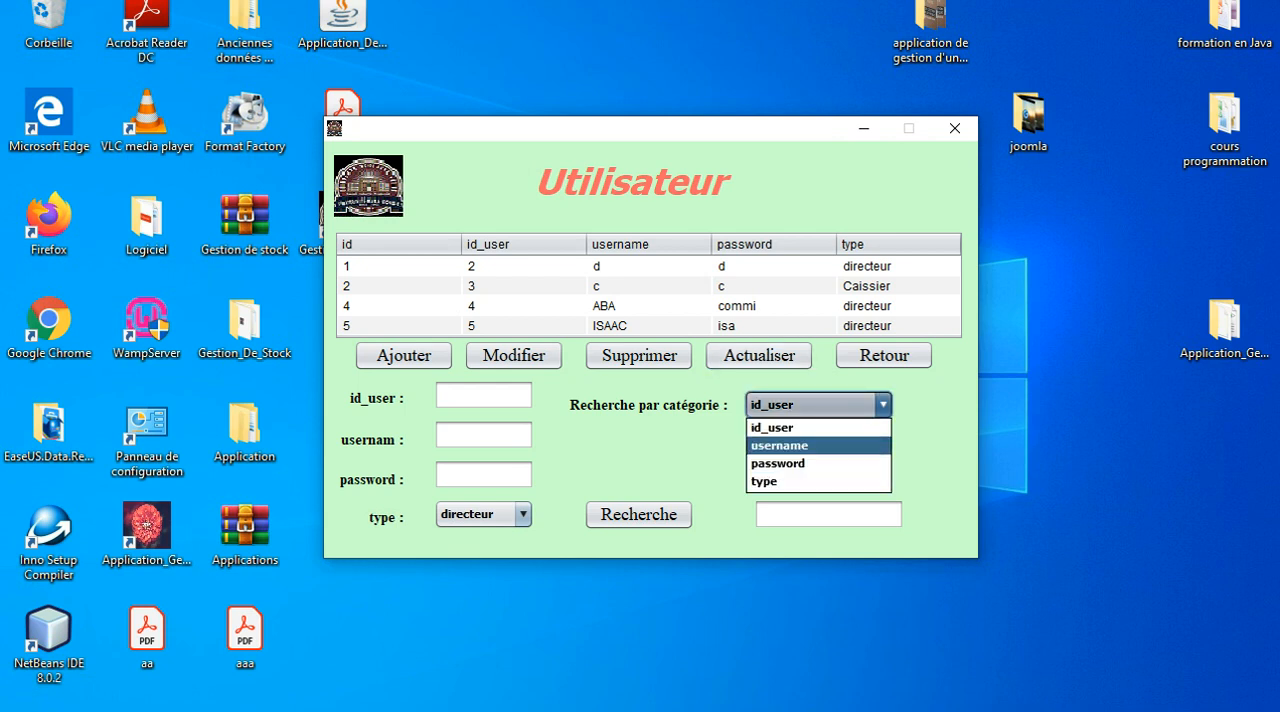
click(818, 446)
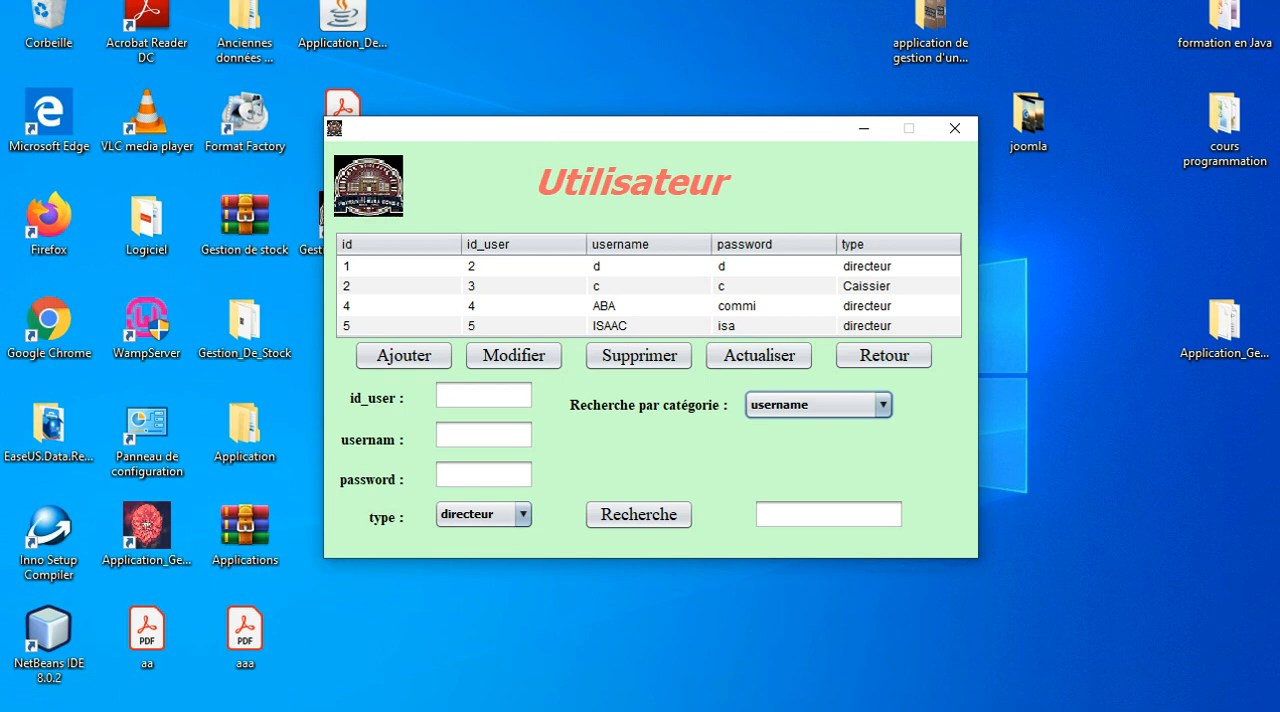
click(828, 514)
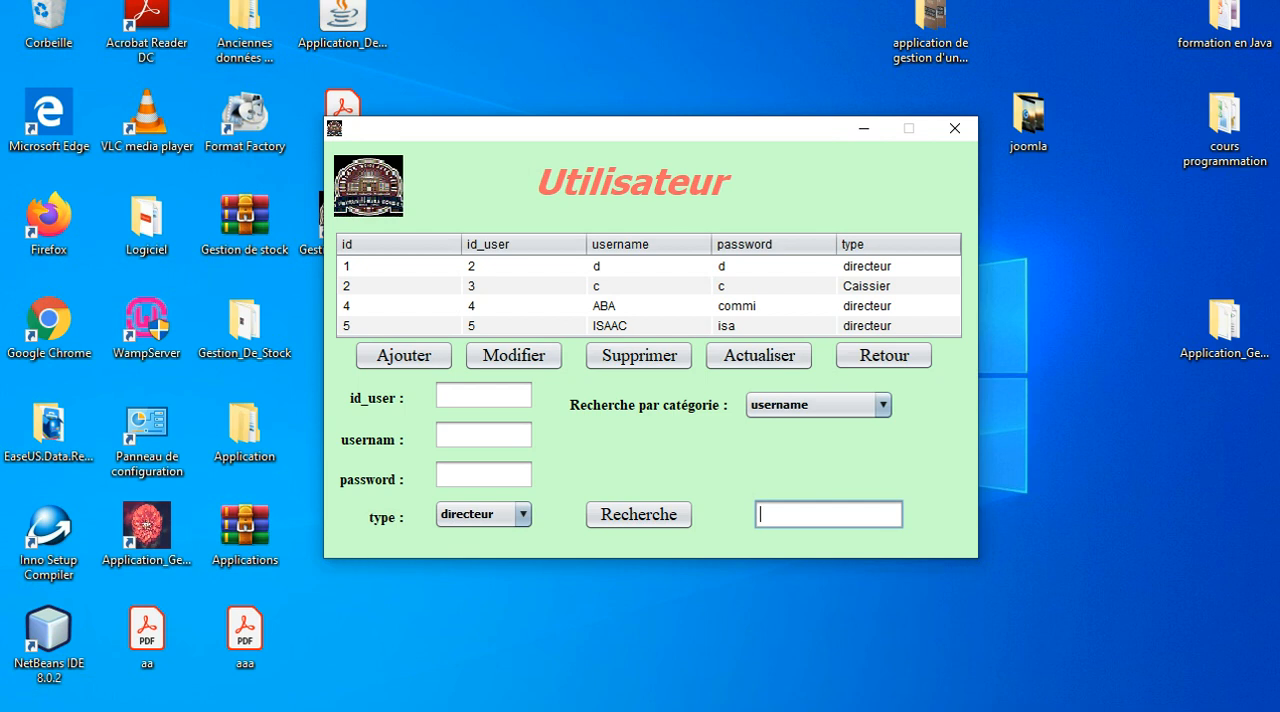
text(âba)
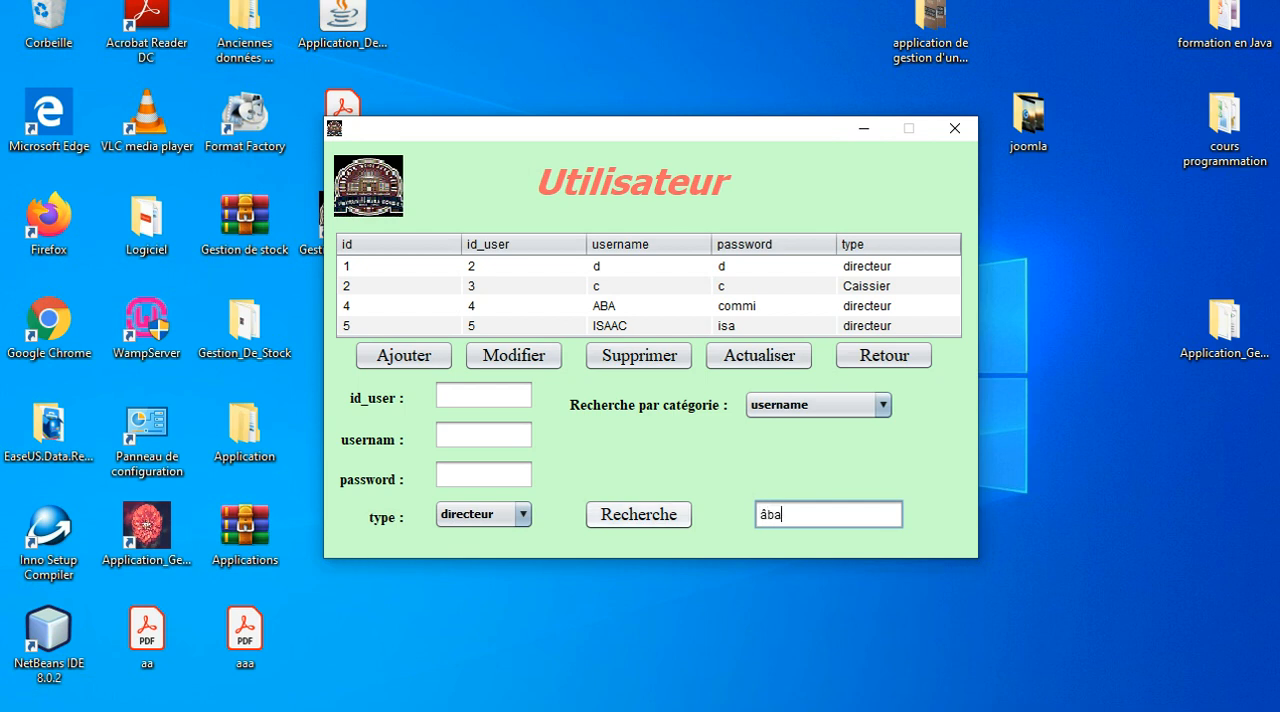
click(639, 515)
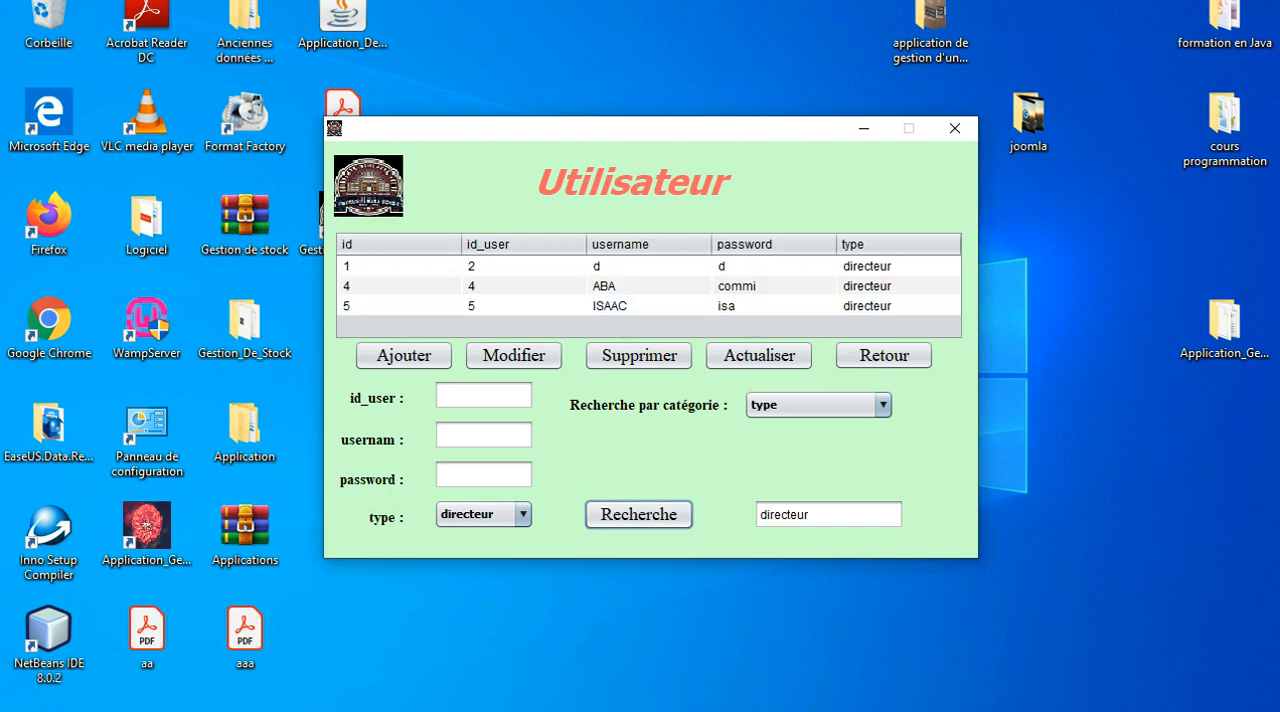
Search the user list by id_user for 5.
click(882, 405)
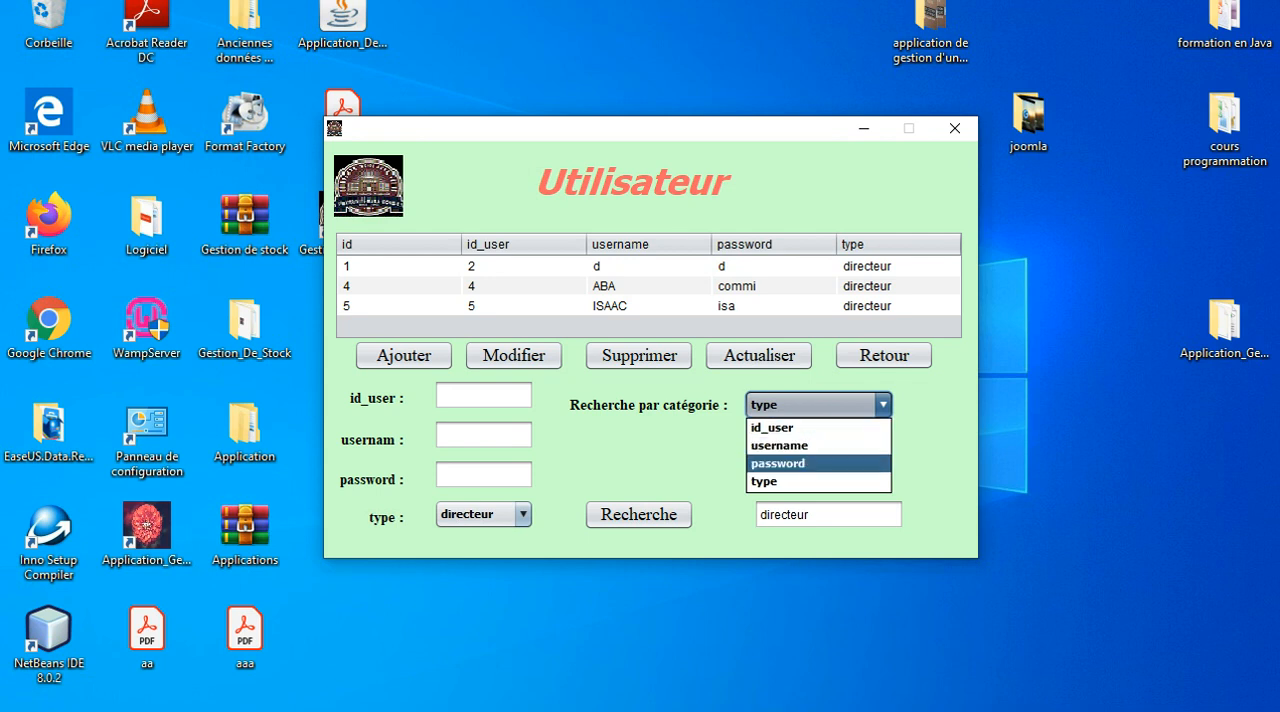
click(818, 428)
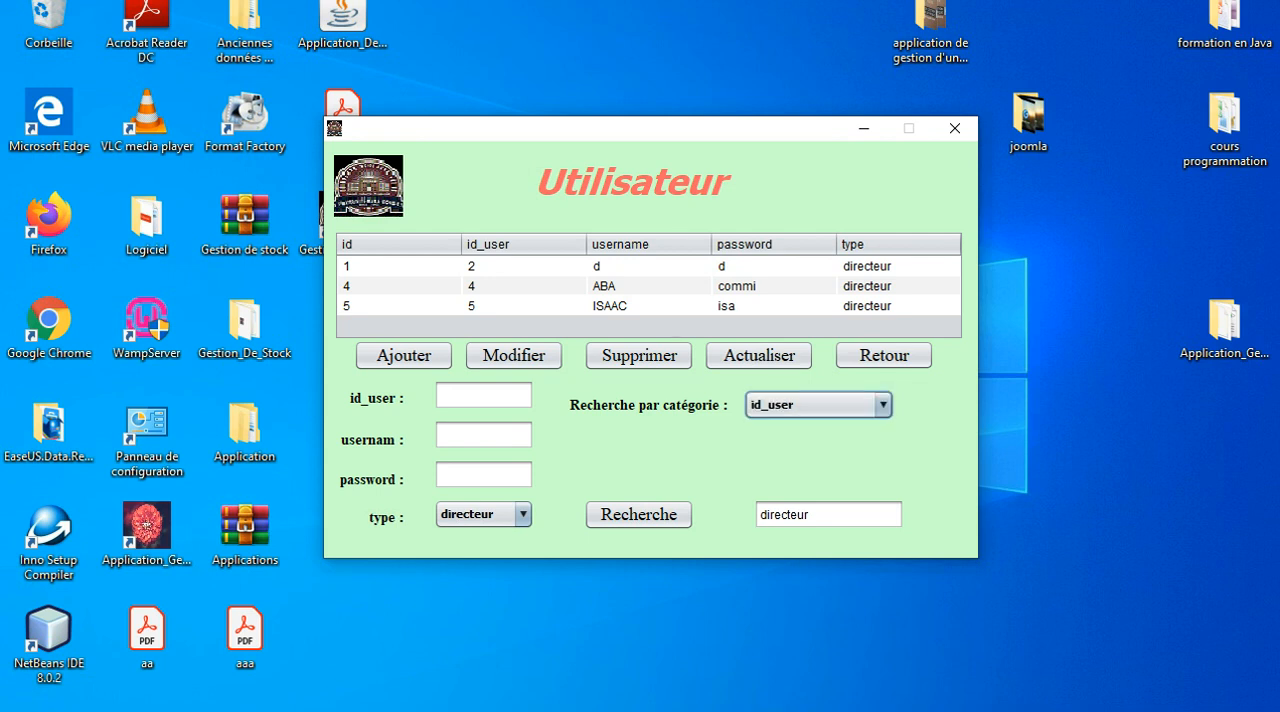
click(818, 514)
key(BackSpace)
key(BackSpace)
key(BackSpace)
key(BackSpace)
key(BackSpace)
key(BackSpace)
key(BackSpace)
key(BackSpace)
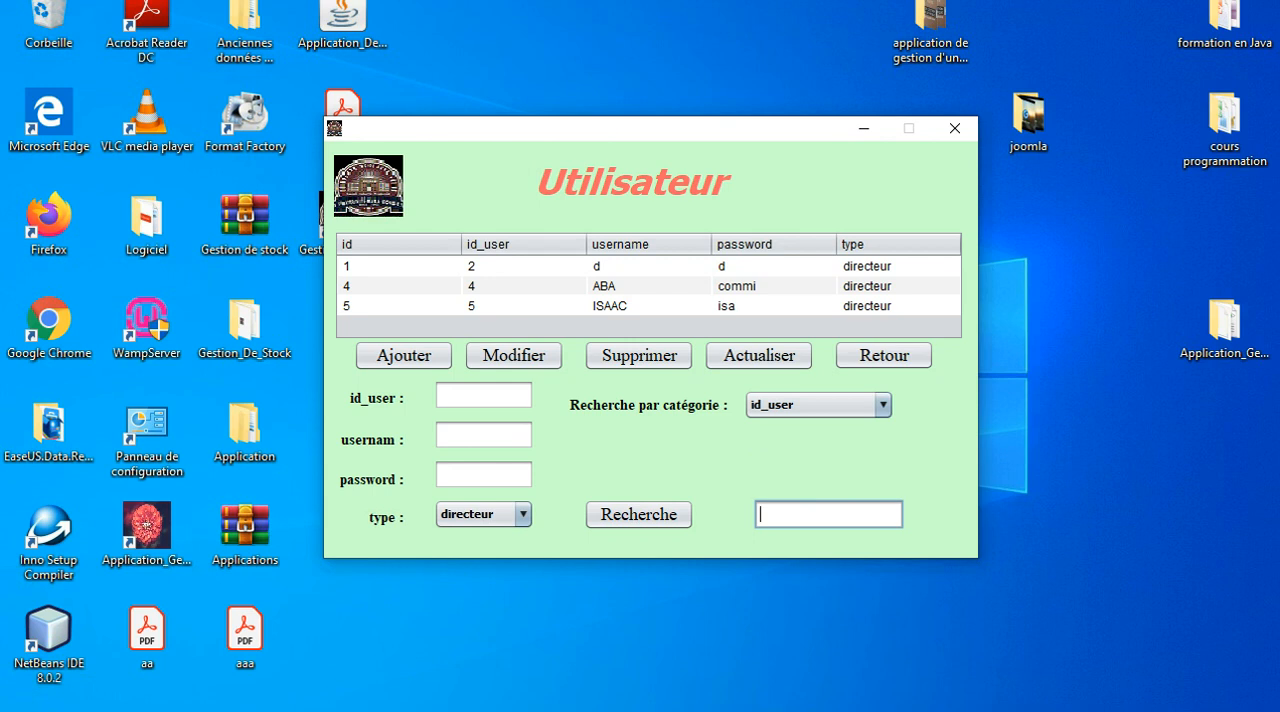
text(5)
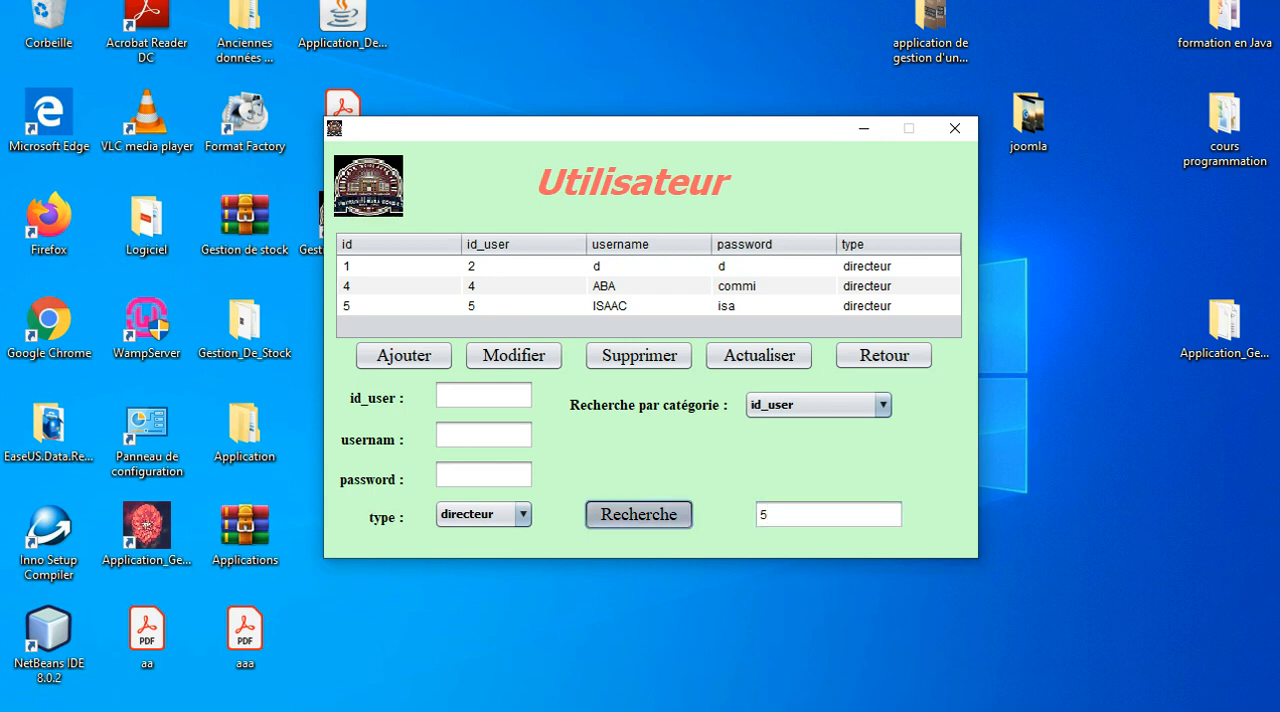
click(638, 514)
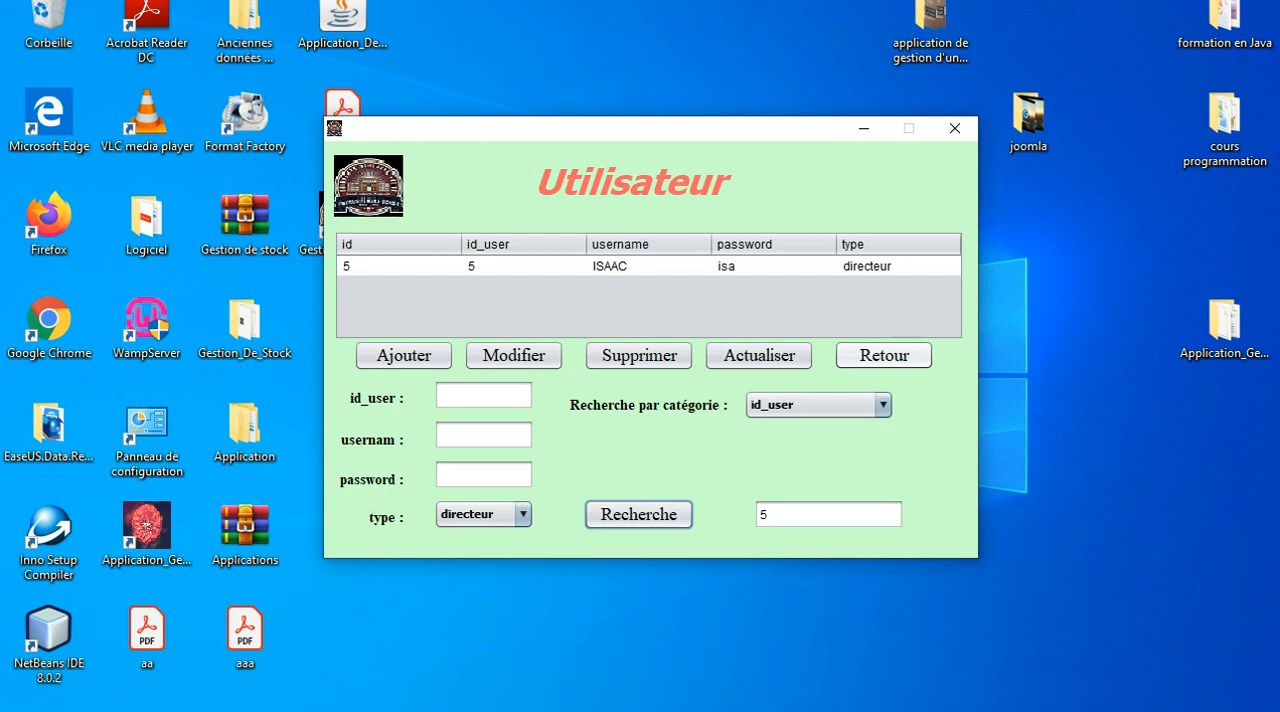
Return from the user screen to the main window and open the product consultation screen.
click(883, 355)
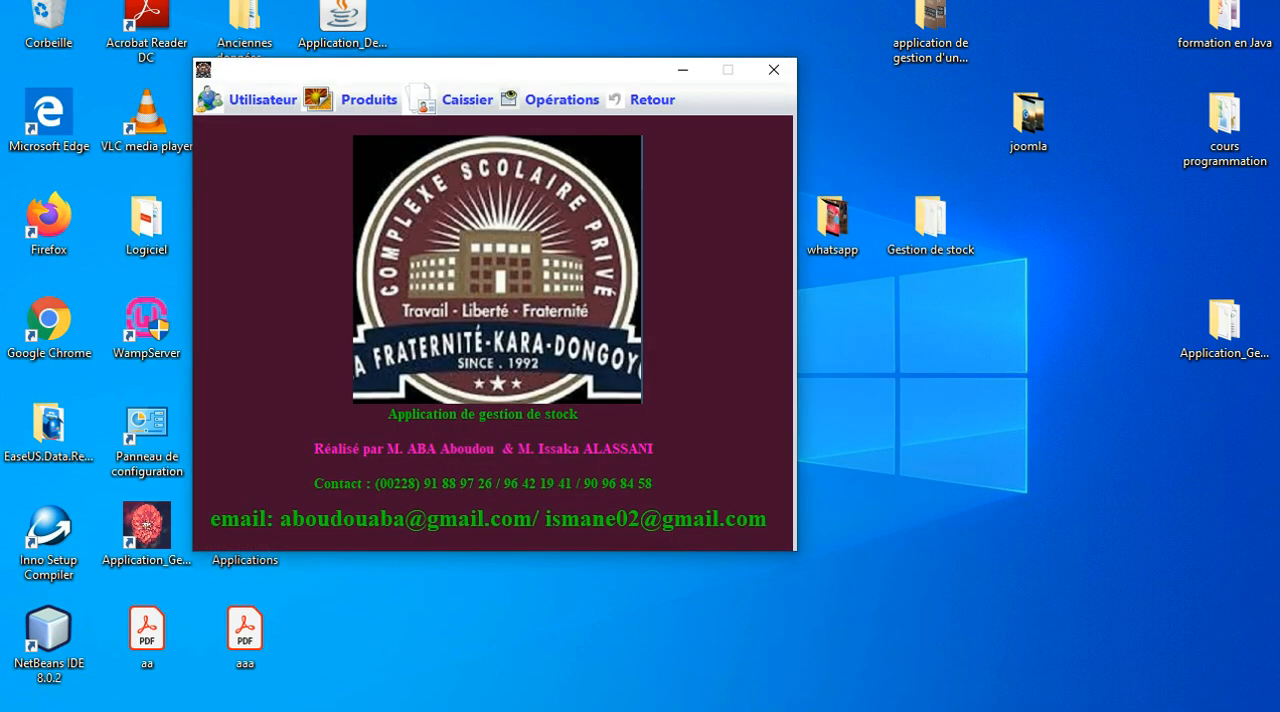
drag(480, 70, 563, 75)
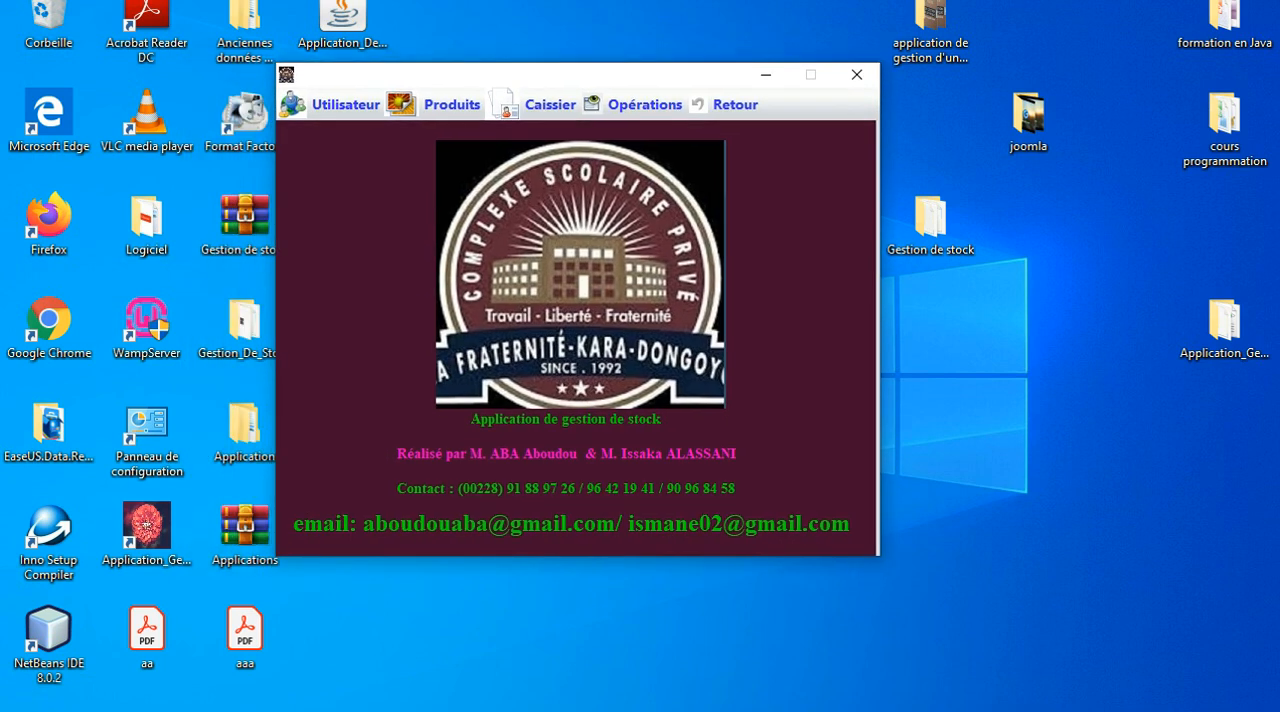
click(450, 104)
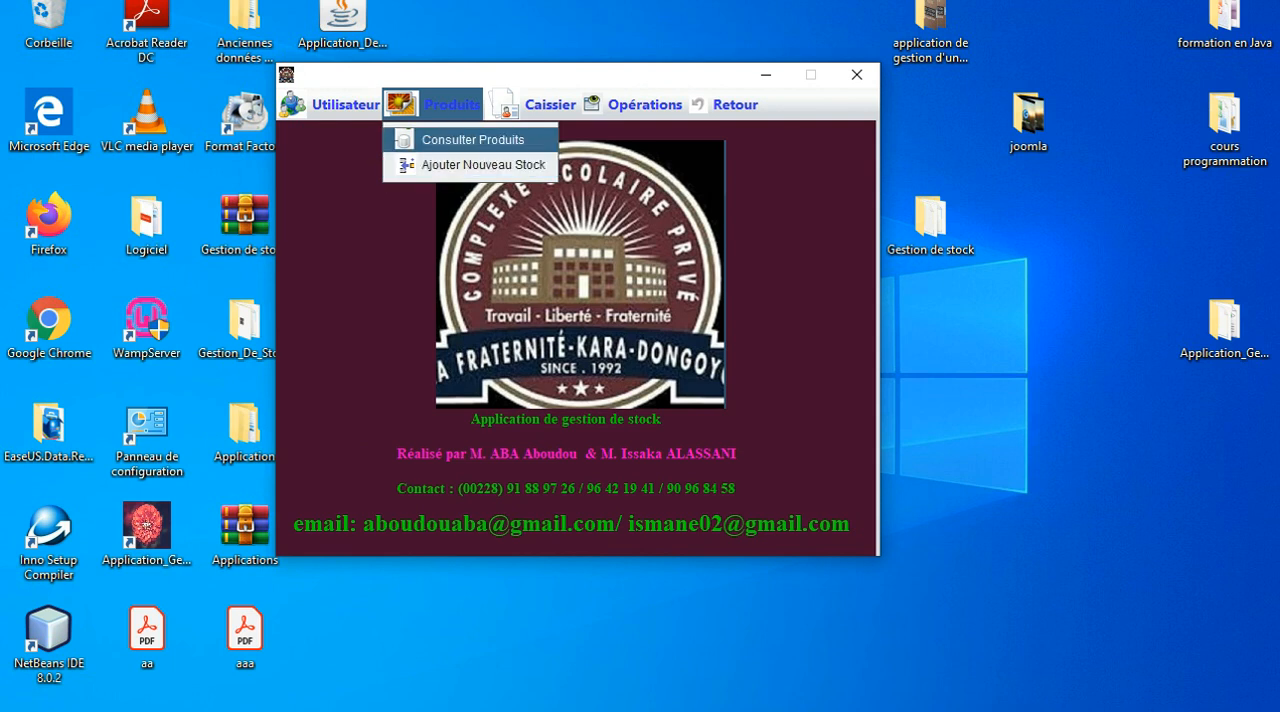
click(472, 140)
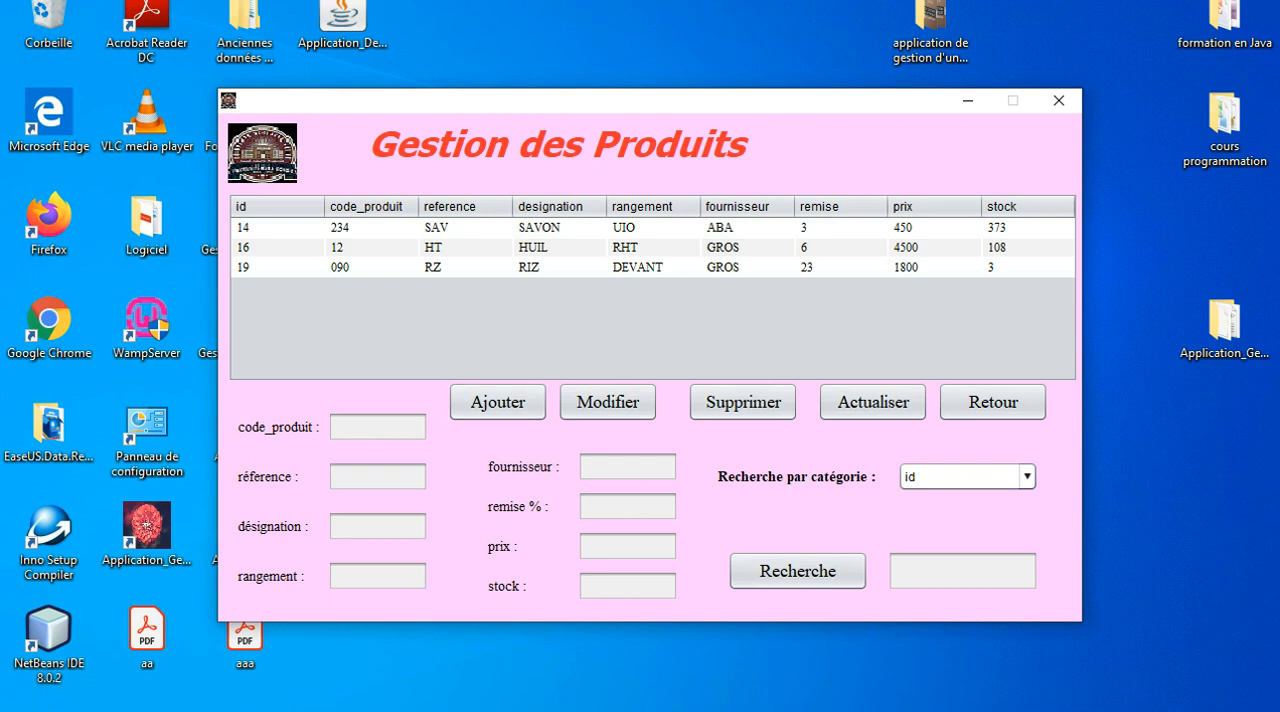
Fill in a new product with code_produit 22, reference ch, designation chaussure and rangement df.
click(377, 427)
text(22)
click(377, 477)
text(ch)
key(Tab)
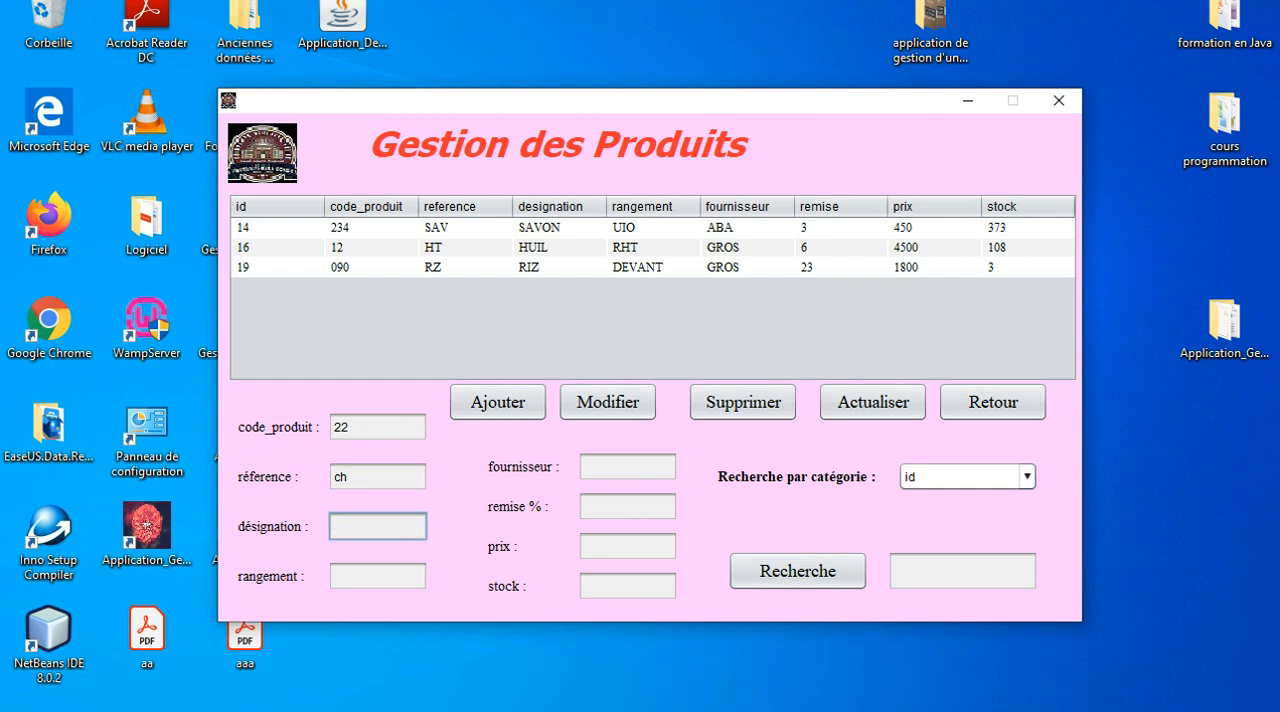
text(chaussure)
click(376, 576)
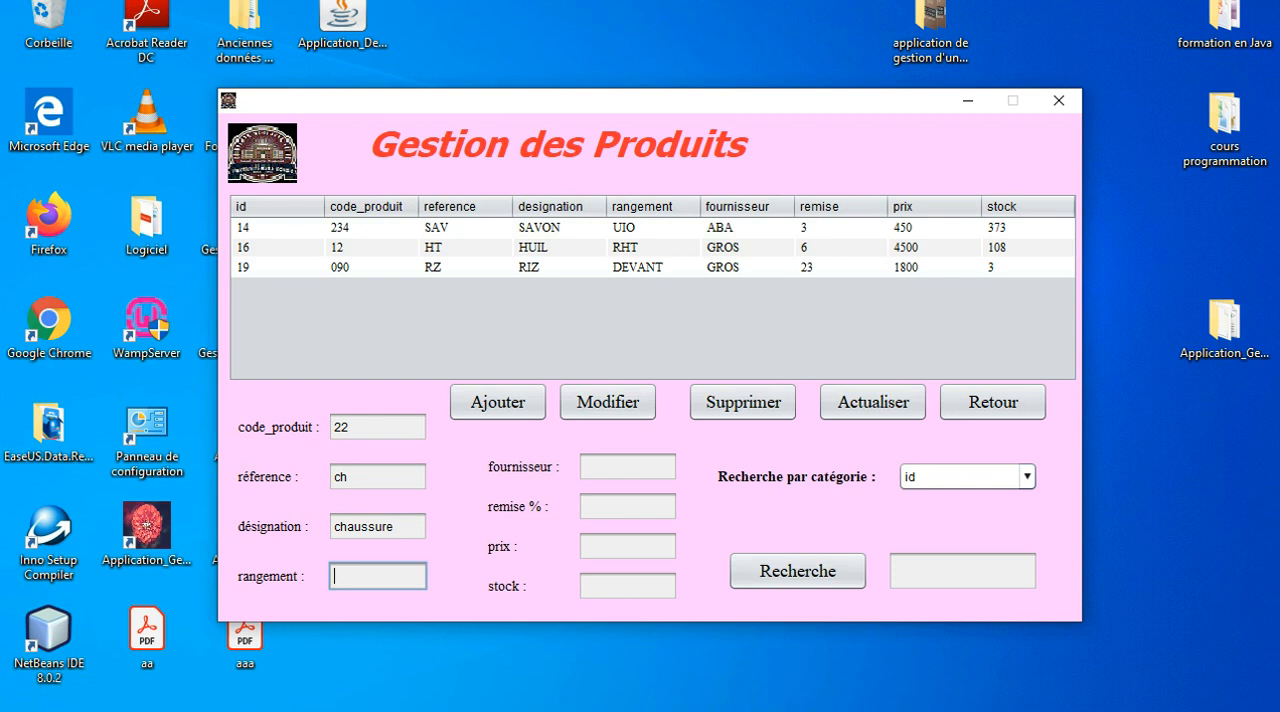
text(df)
Enter the supplier's name, remise 0, prix 6000 and stock 25, and add the product to the list.
click(628, 467)
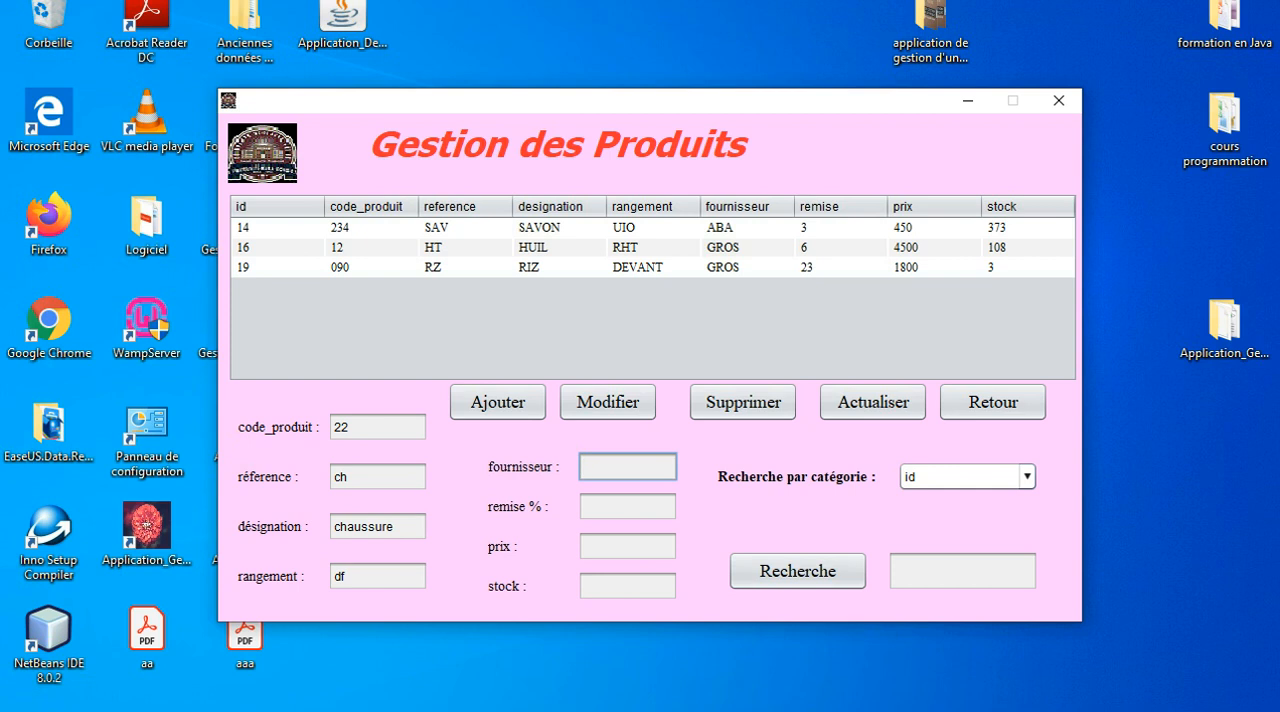
text(ABA)
key(Tab)
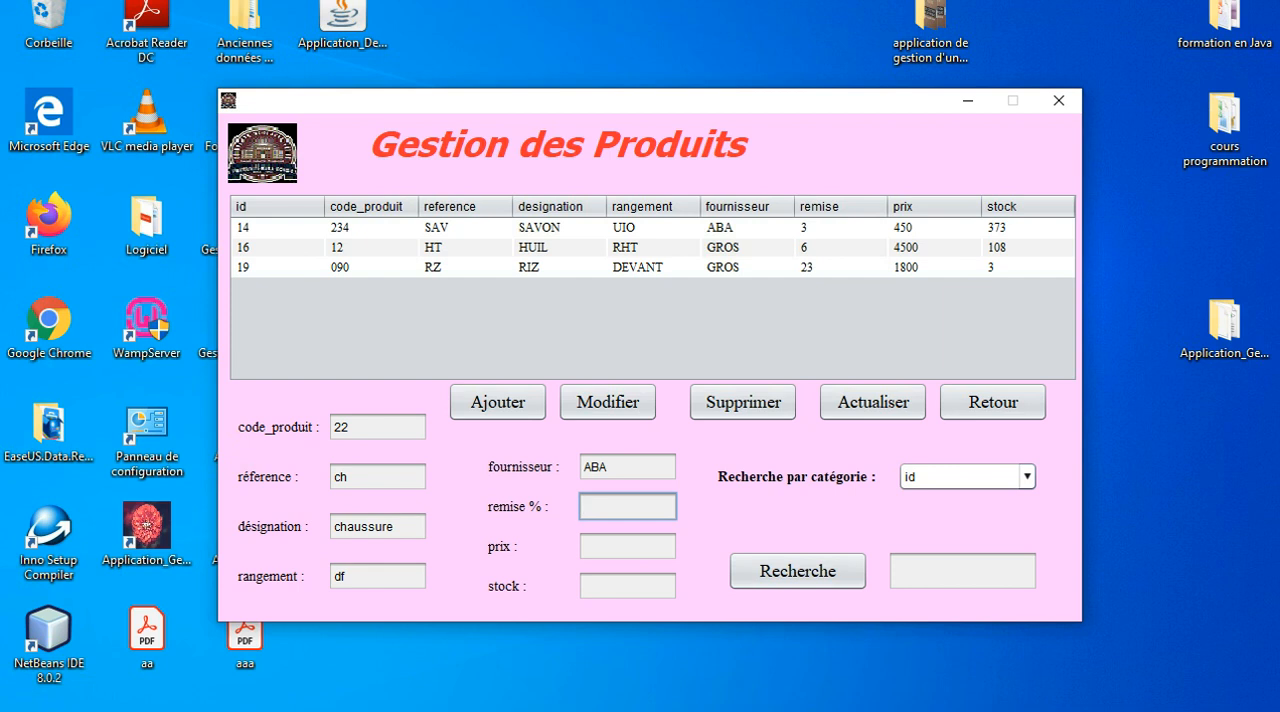
key(Tab)
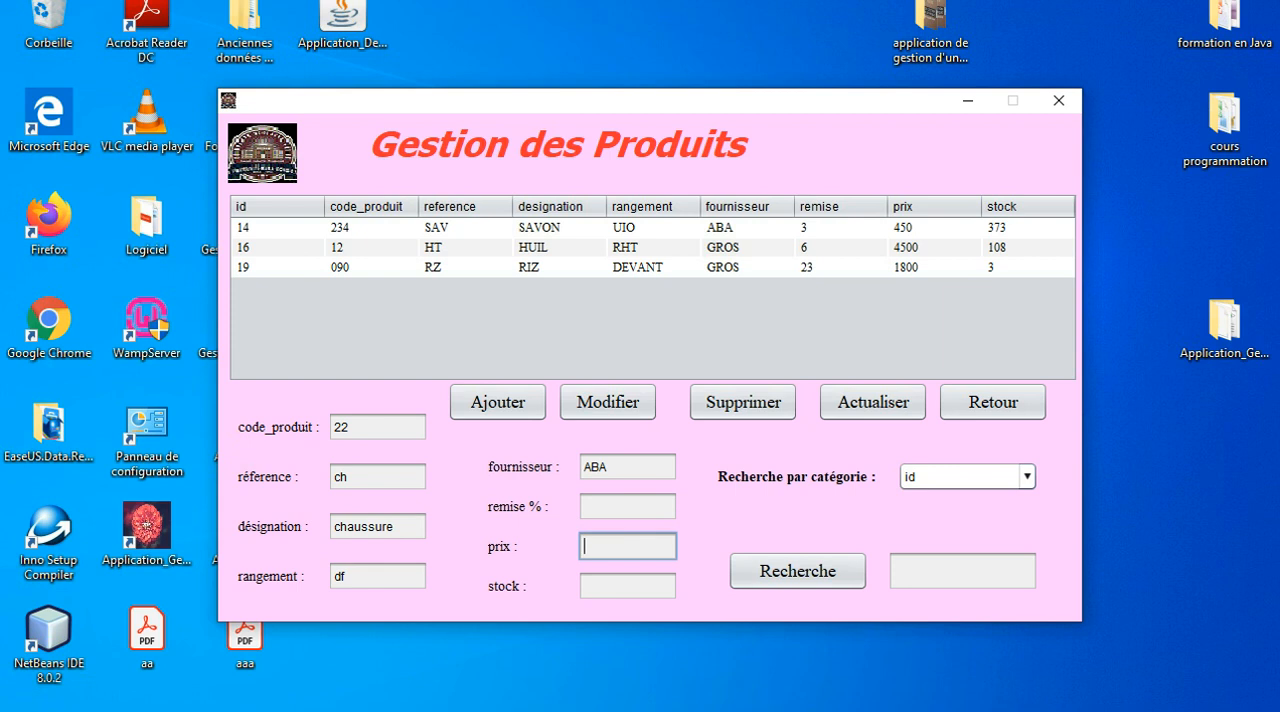
click(628, 507)
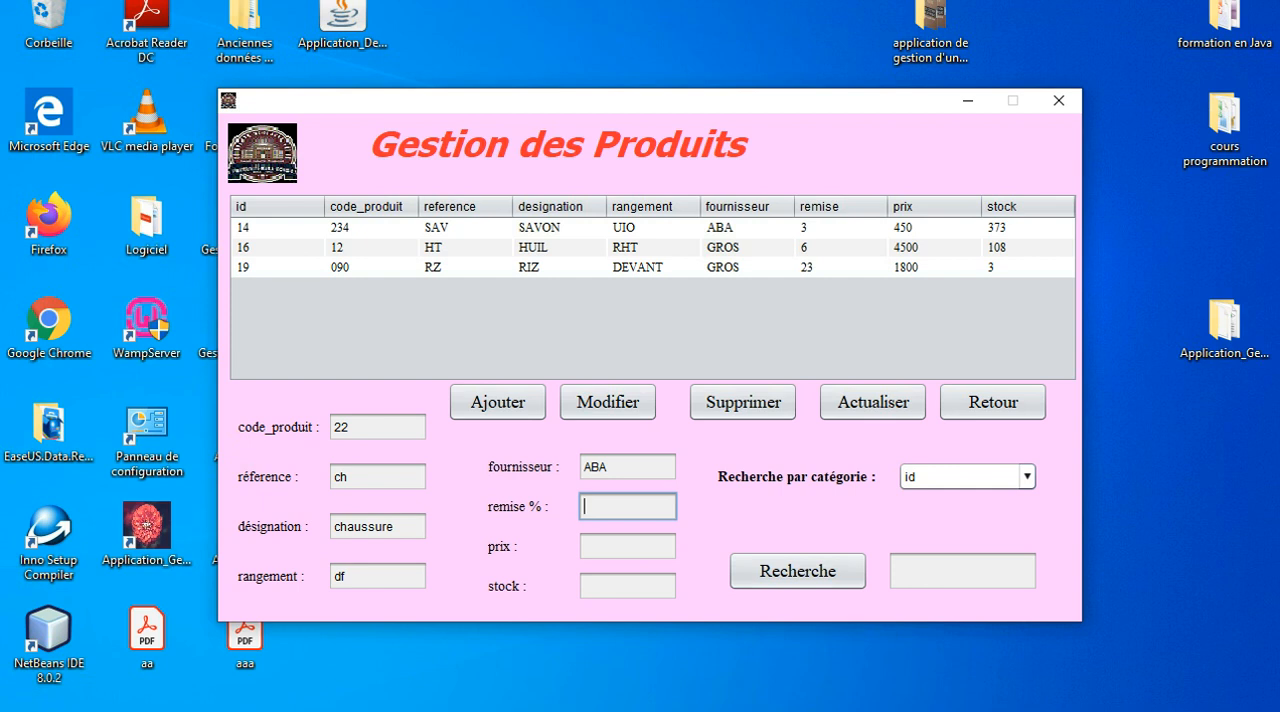
text(0)
click(628, 547)
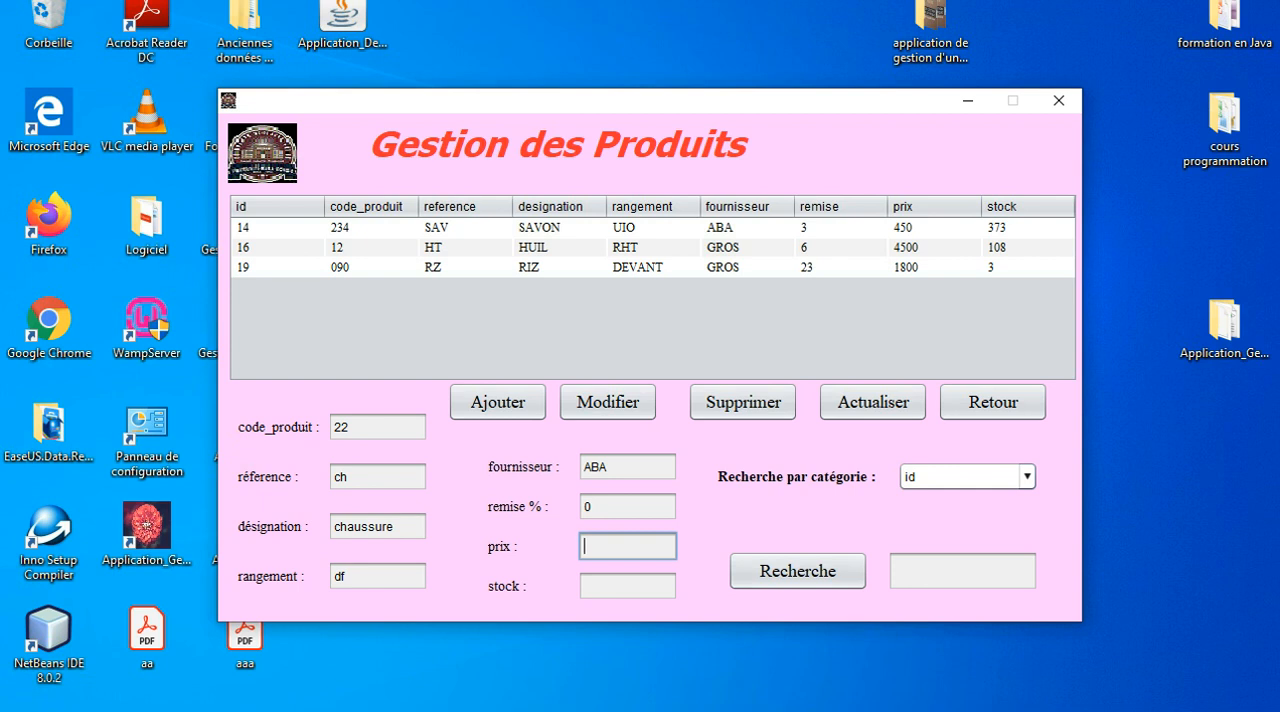
text(6000)
click(628, 586)
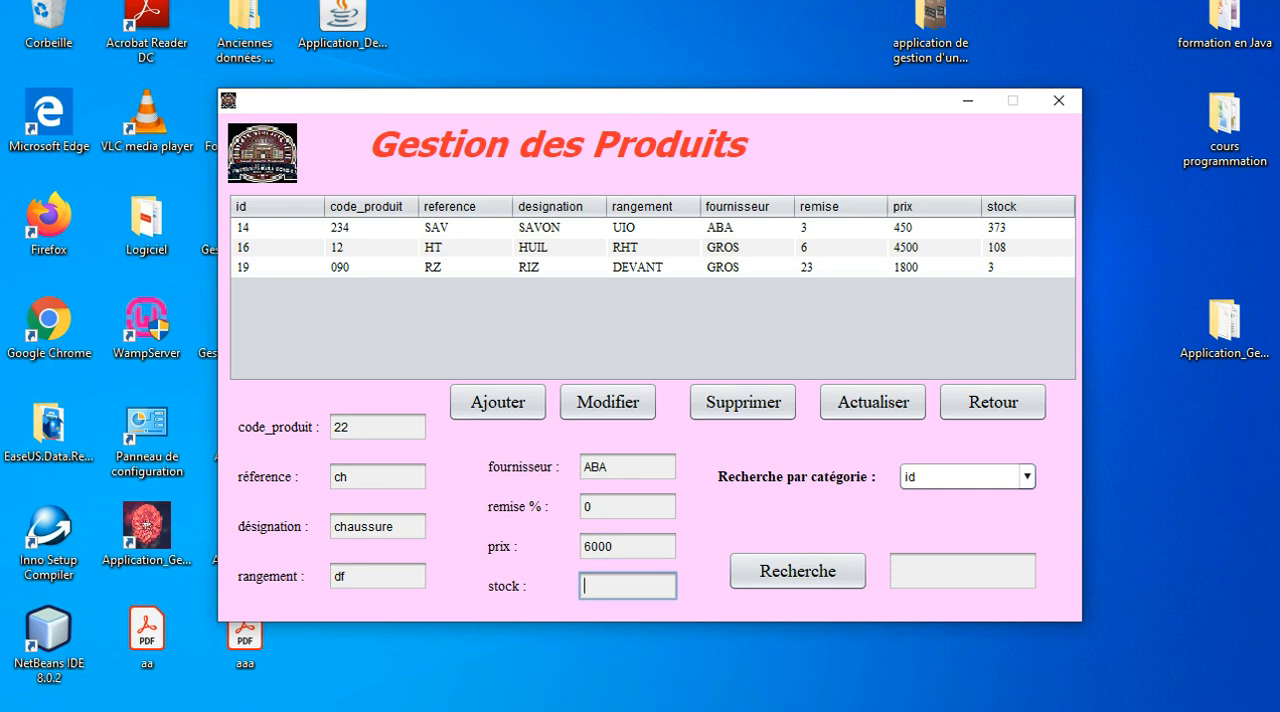
text(25)
click(498, 402)
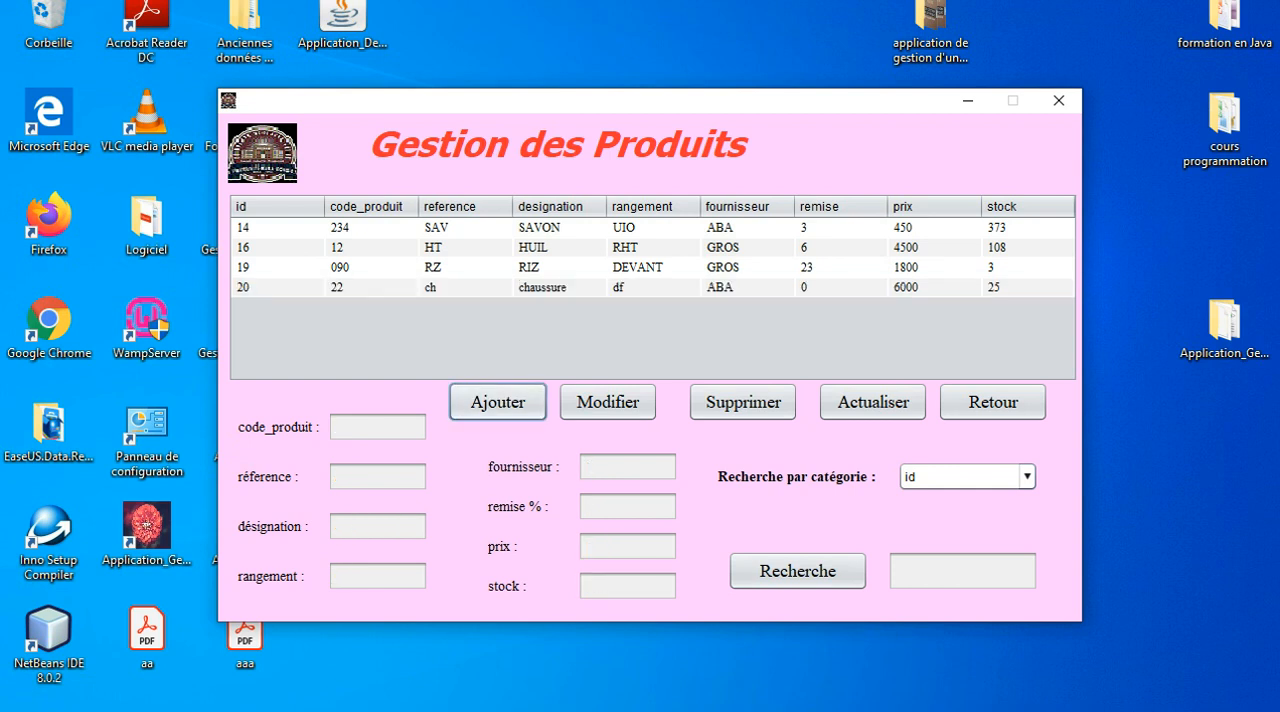
Replace the chaussure product's supplier with a different supplier's name and save the modification.
click(559, 288)
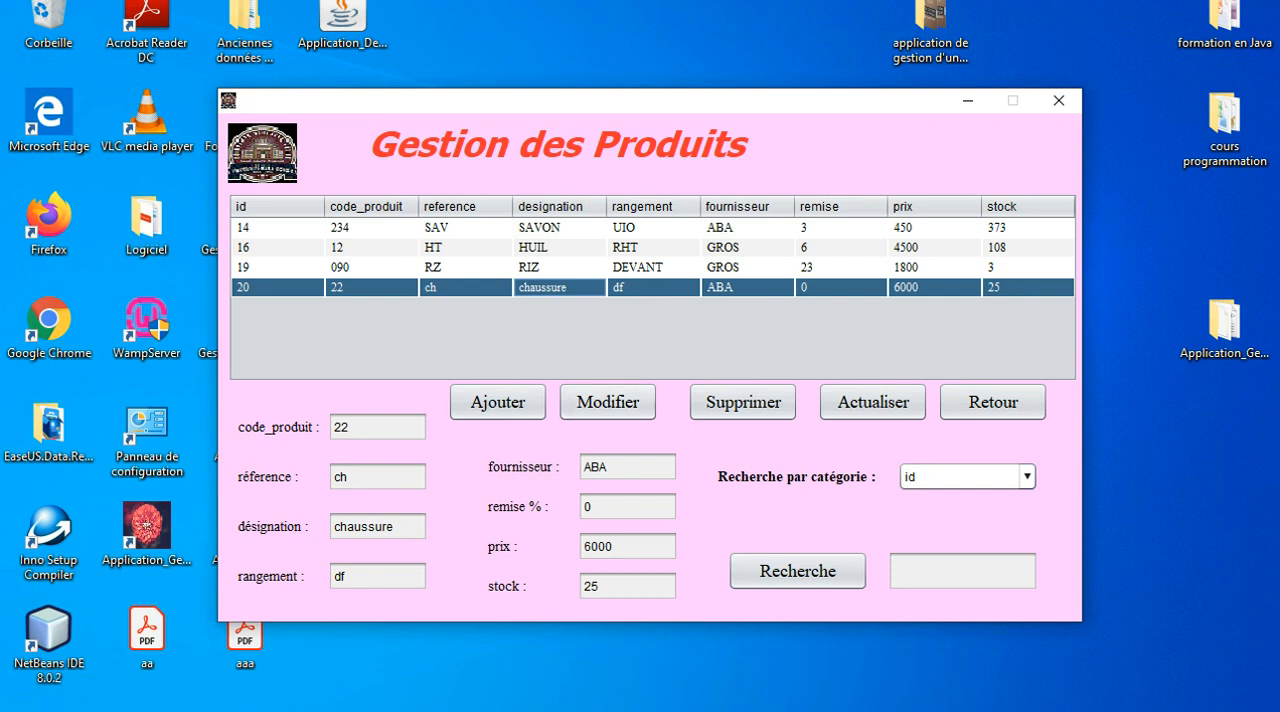
click(628, 467)
key(BackSpace)
key(BackSpace)
key(BackSpace)
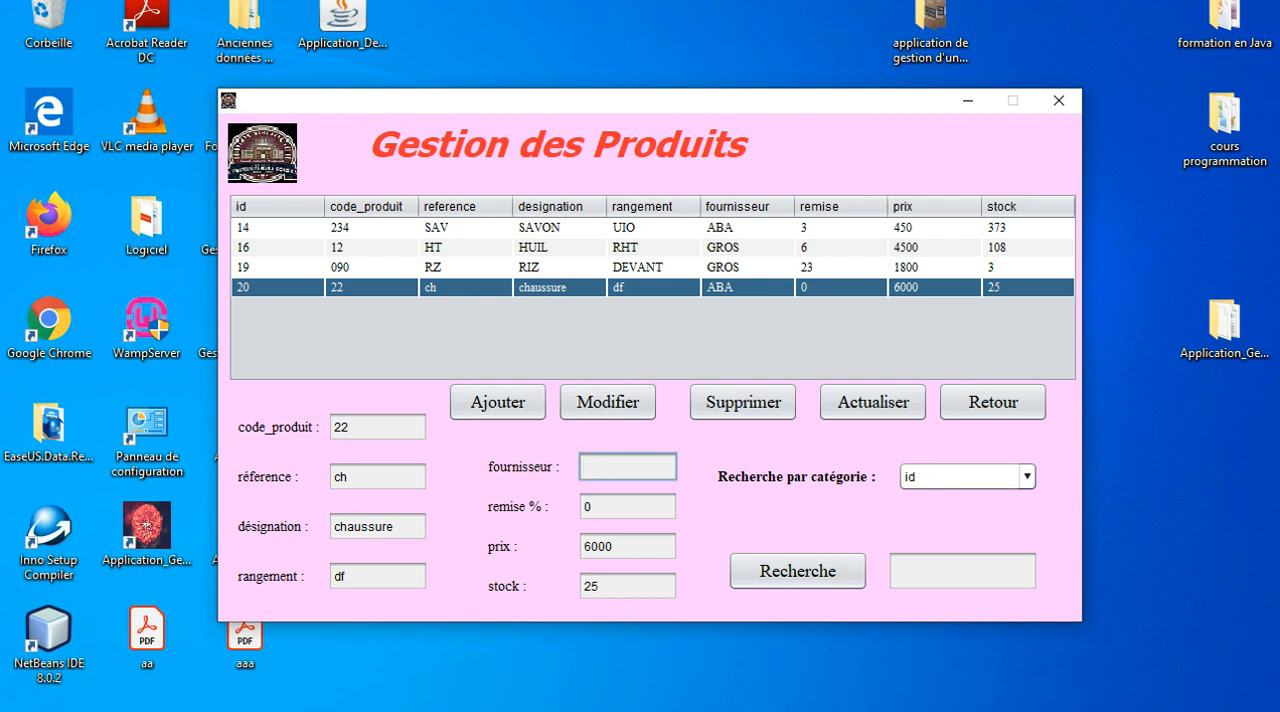
text(l)
text(SAA)
text(C)
click(607, 401)
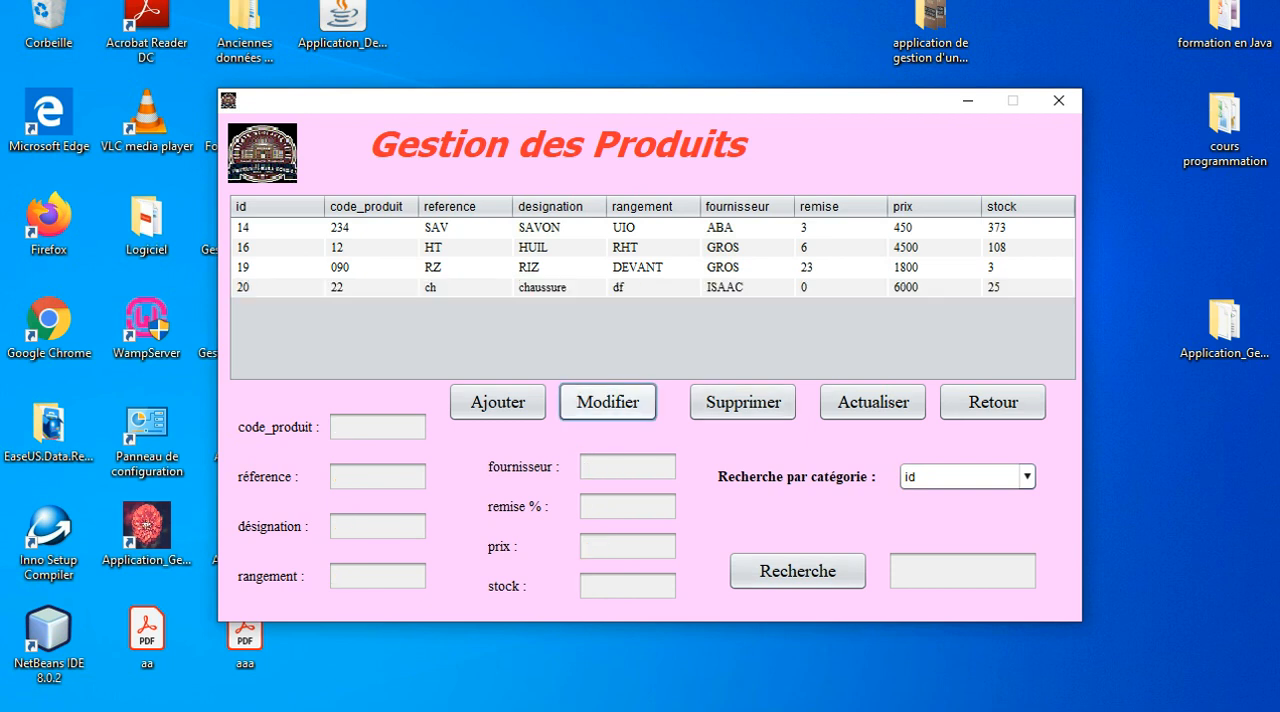
Delete the chaussure product with code_produit 22 from the product list.
click(747, 288)
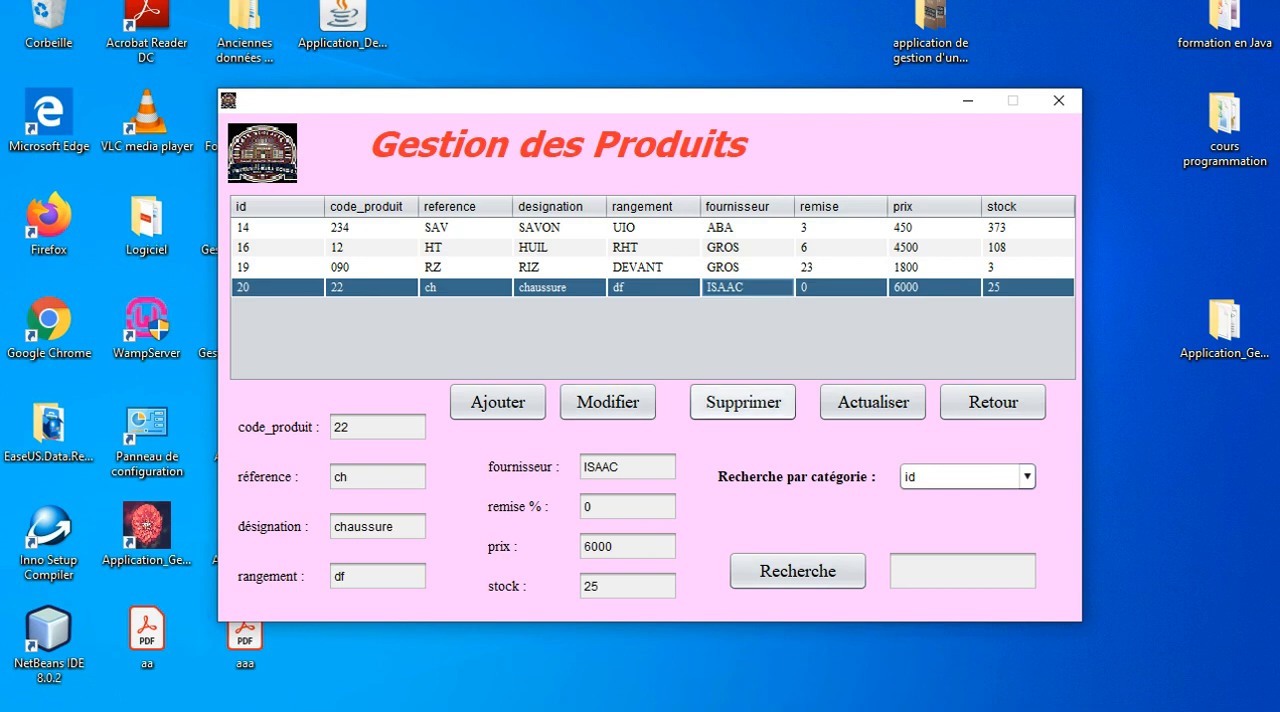
click(743, 401)
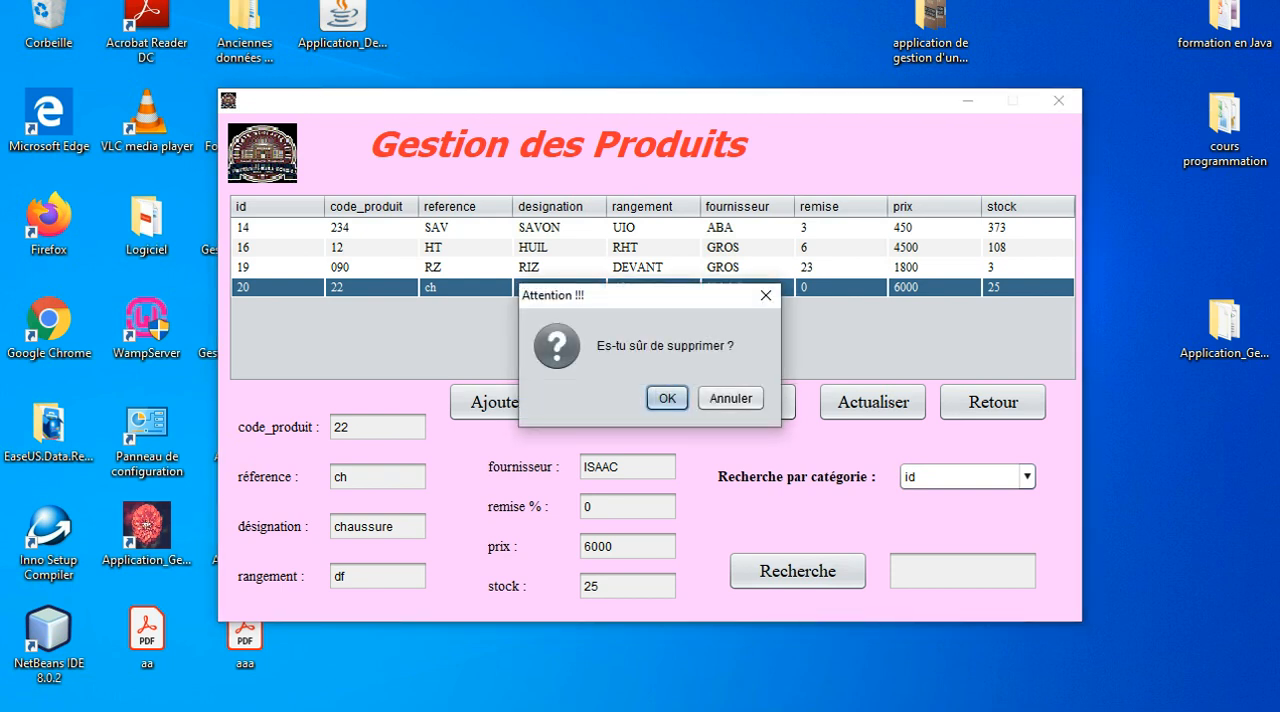
key(Return)
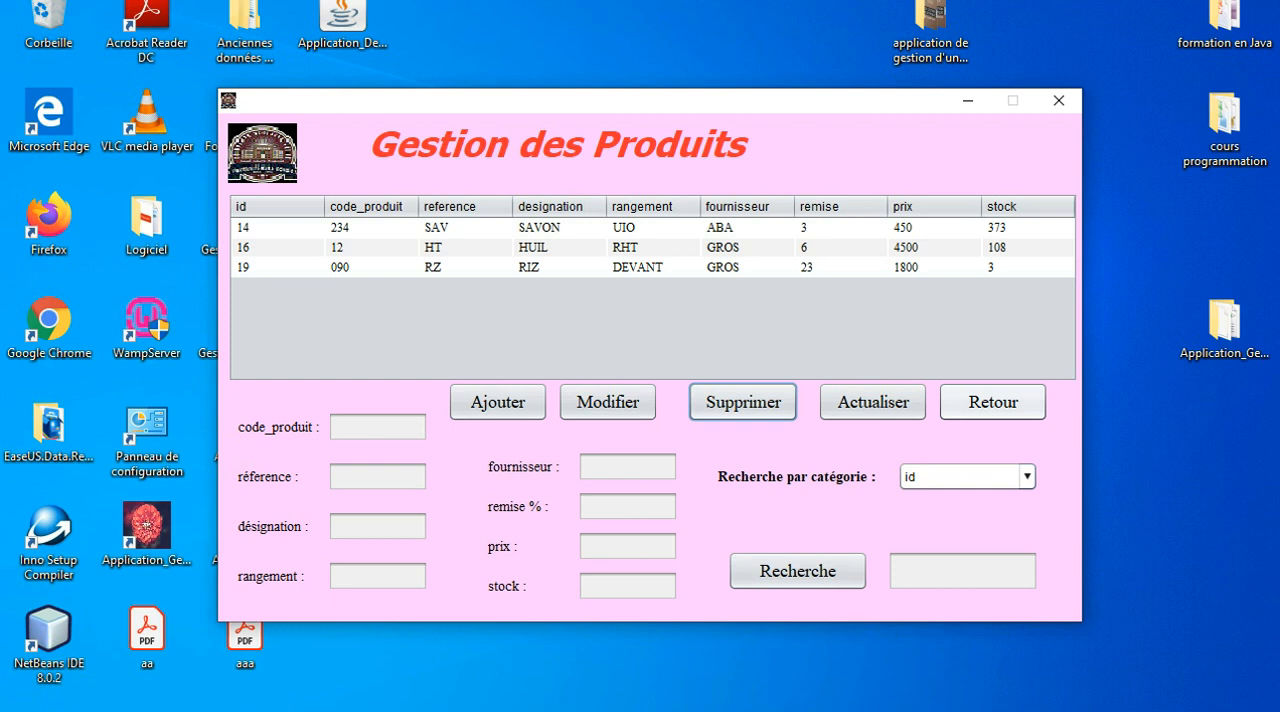
Return to the main window and open the screen for adding new stock to products.
click(993, 401)
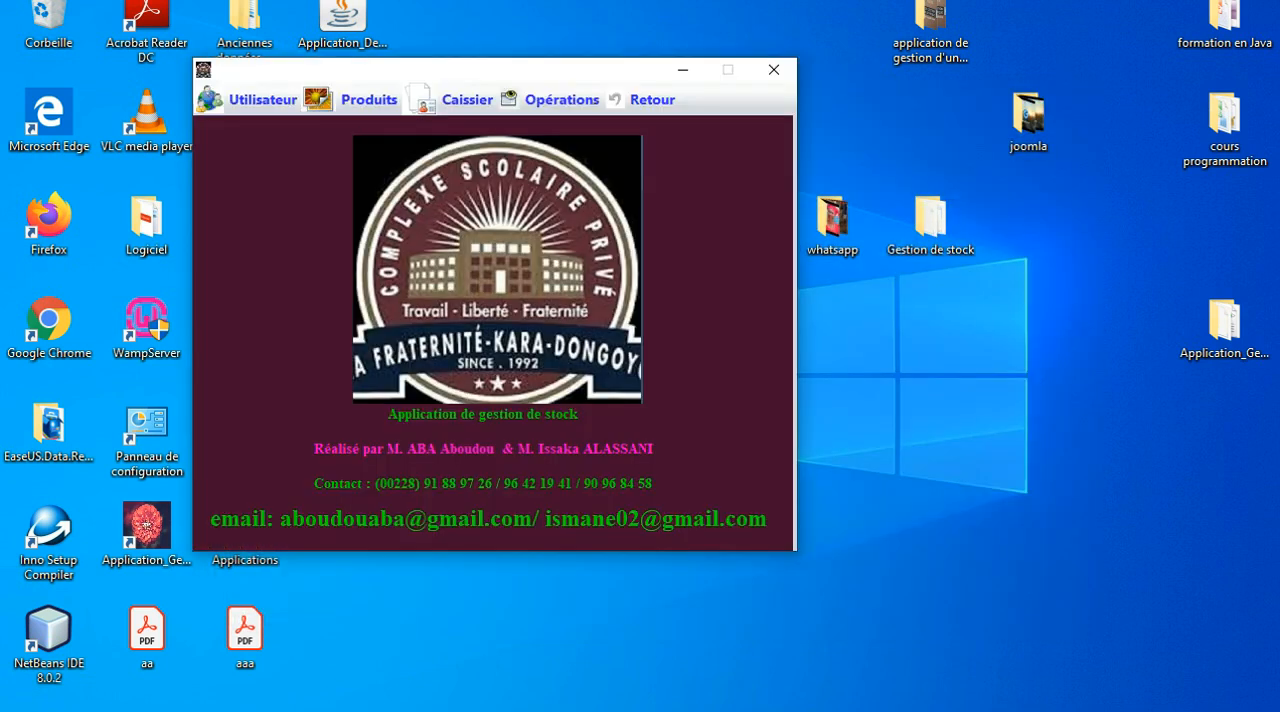
click(352, 99)
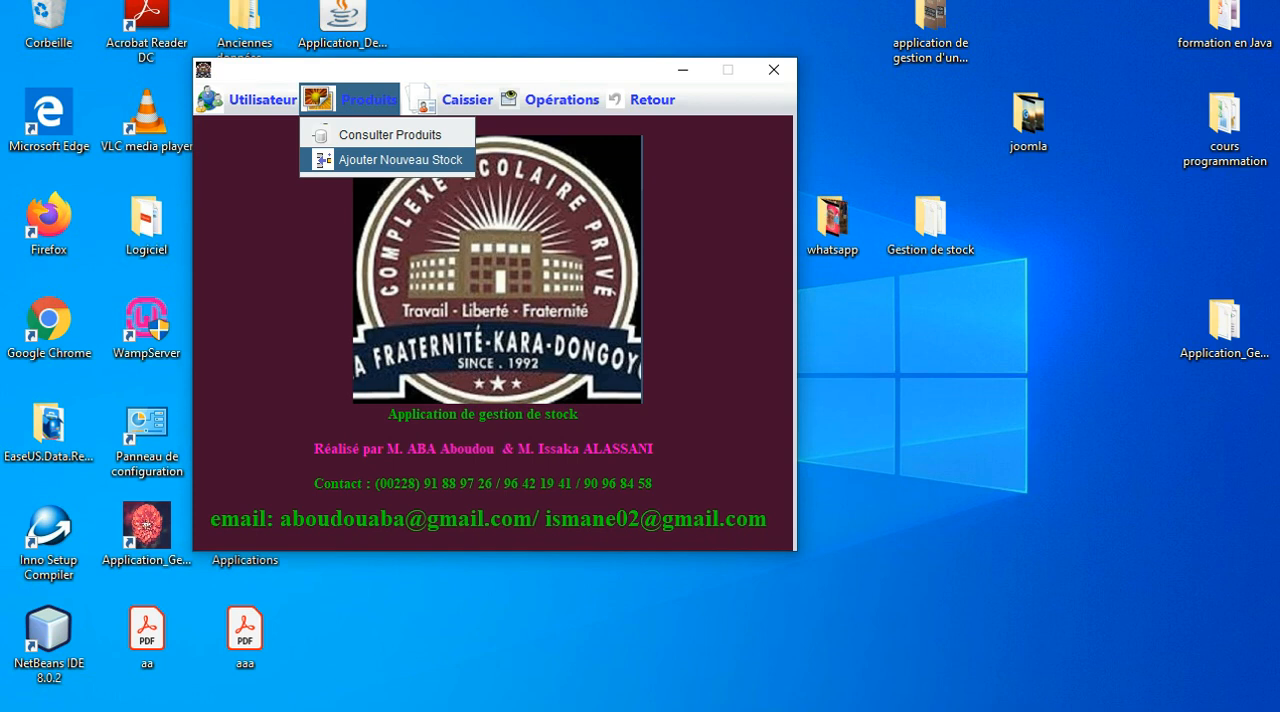
click(400, 160)
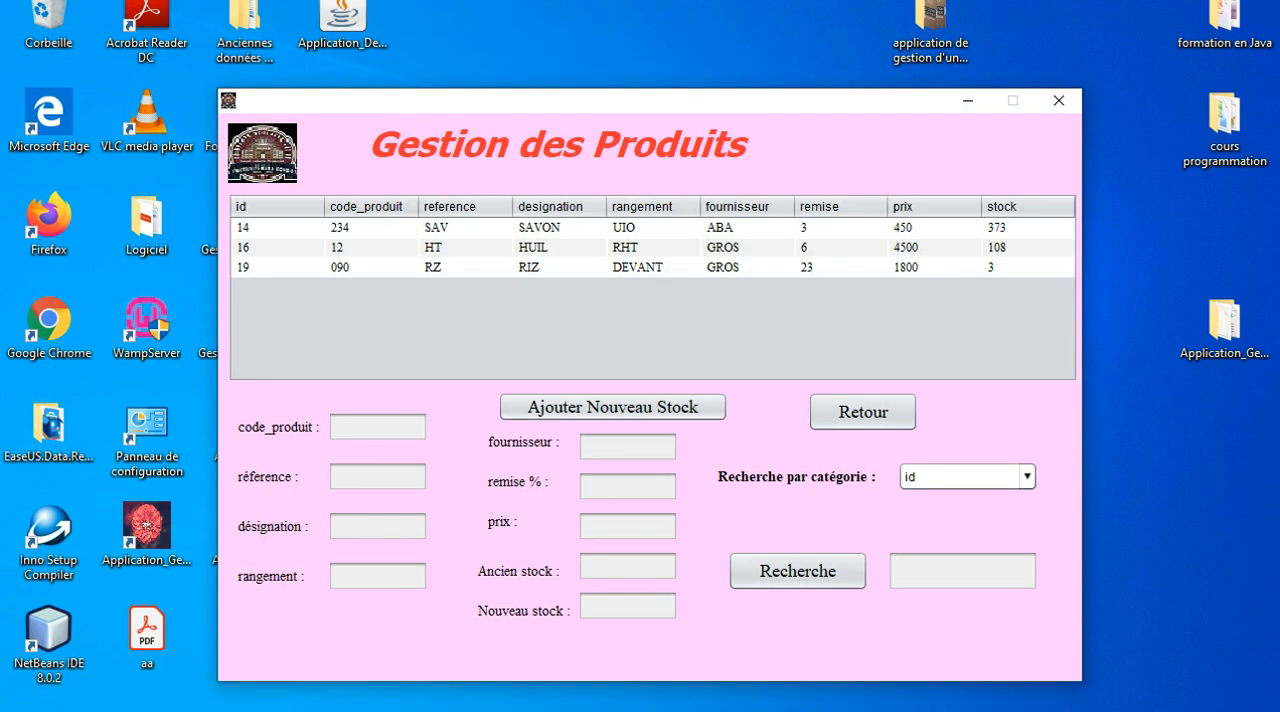
Add a new stock of 45 to the RIZ product and reselect its row to check the update.
click(841, 268)
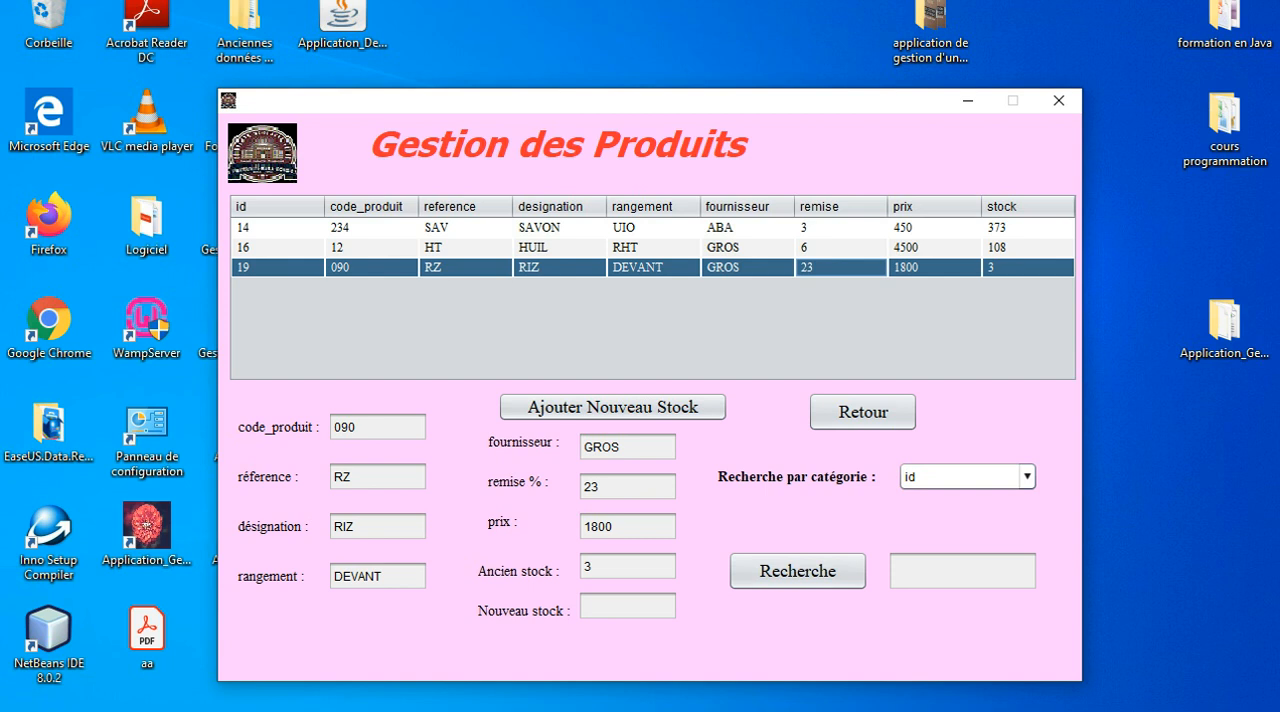
click(628, 606)
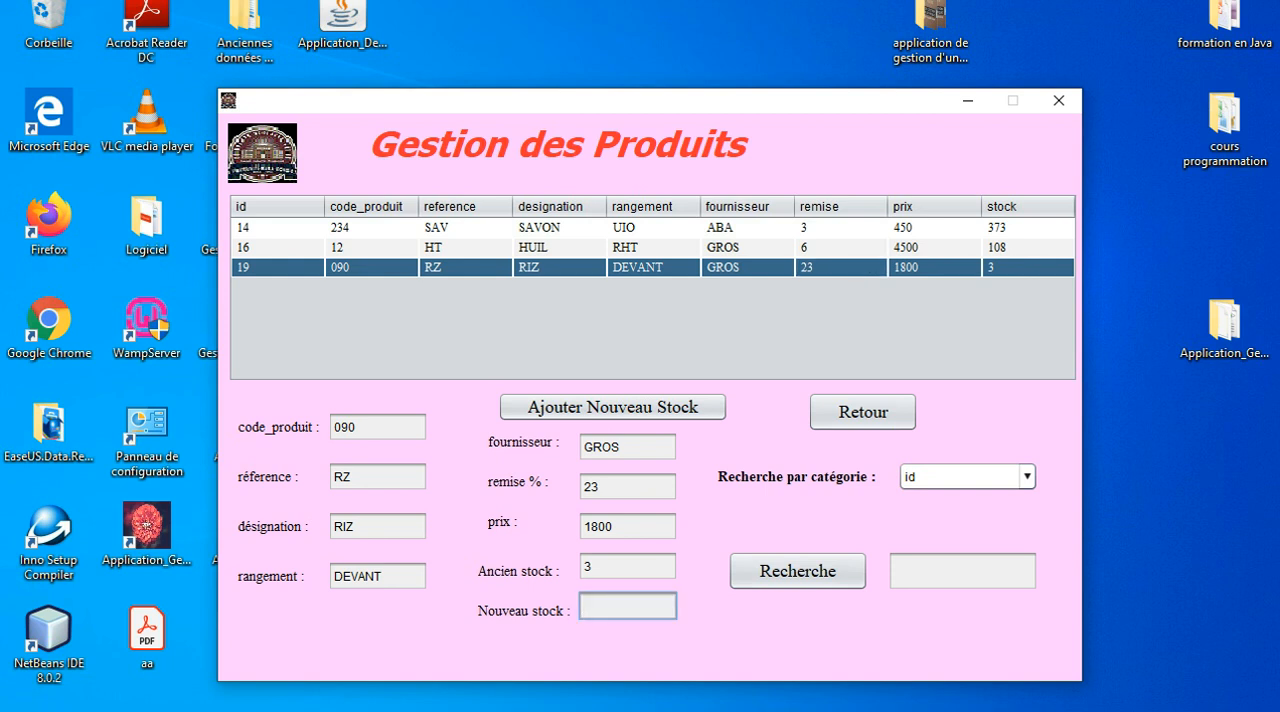
text(45)
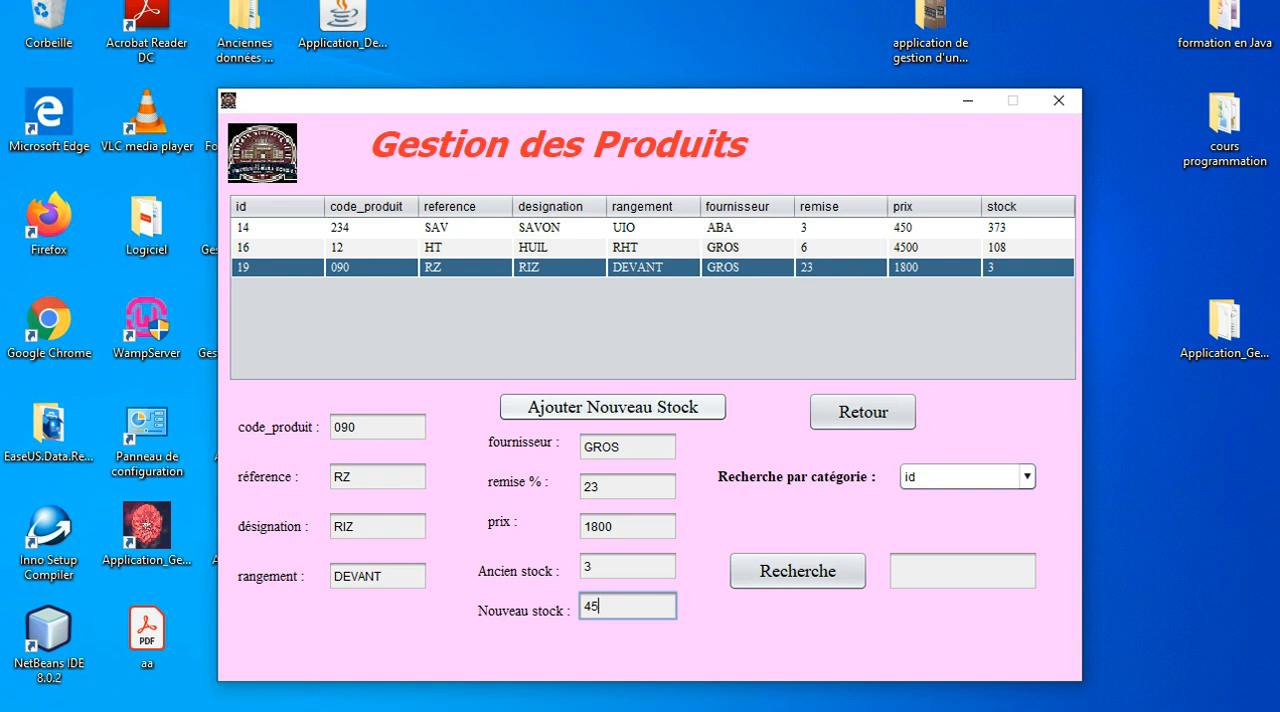
click(613, 407)
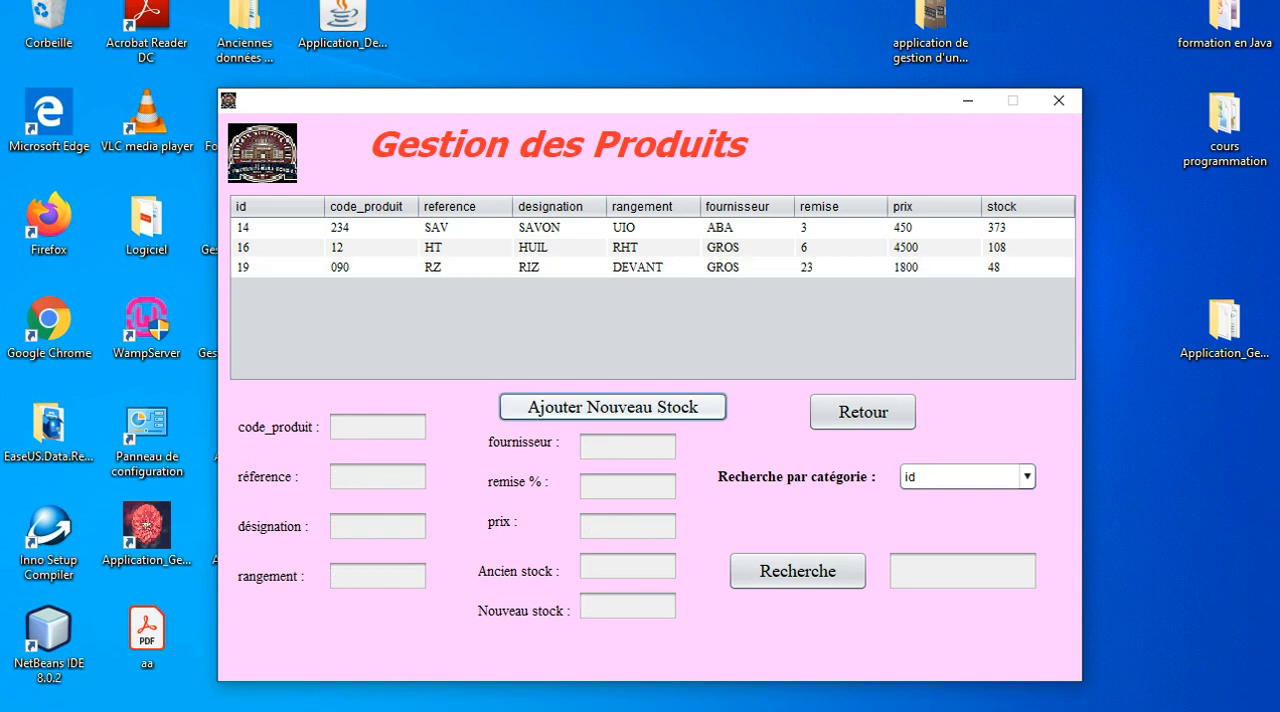
click(934, 268)
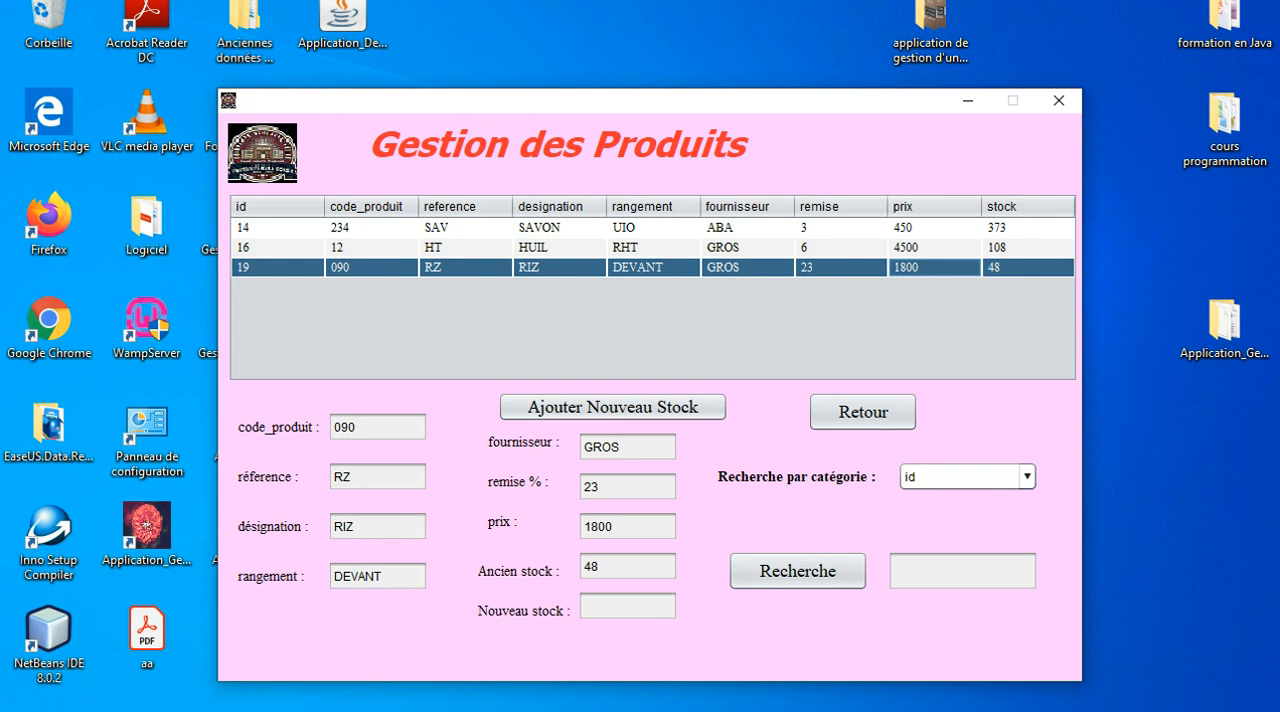
View the available product search categories without choosing one, and return to the main window.
click(1027, 477)
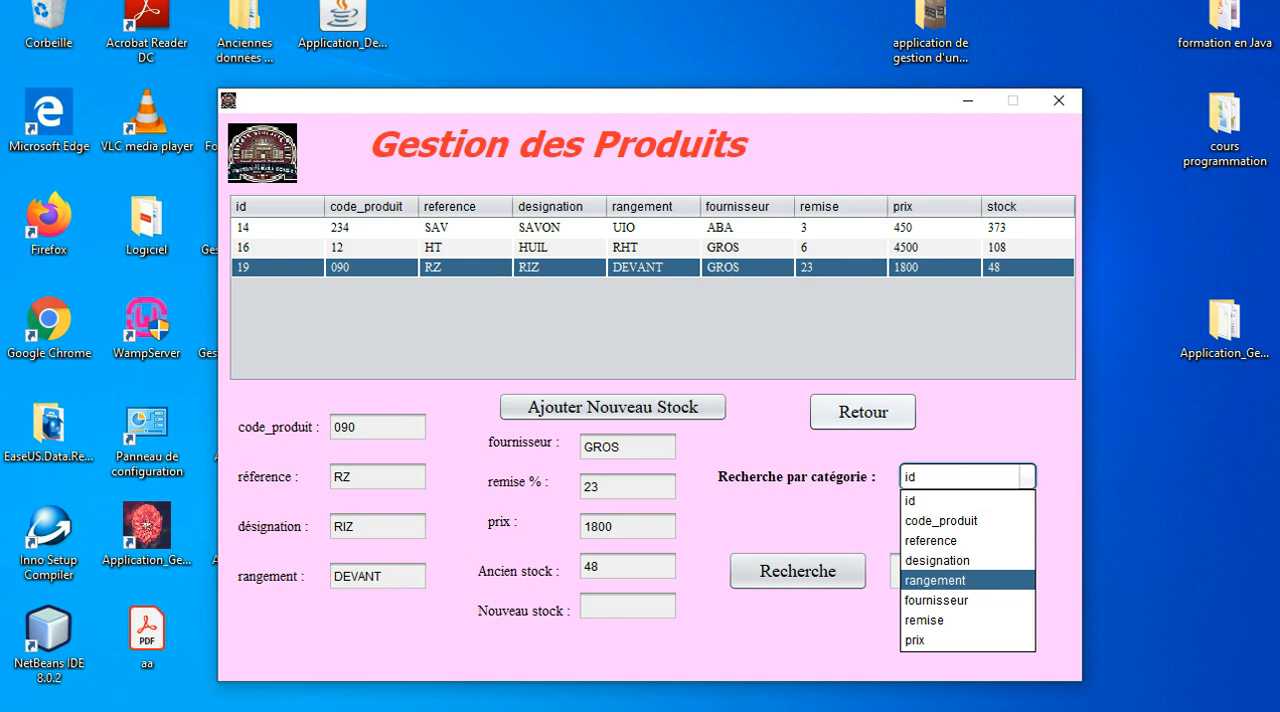
key(Escape)
click(862, 411)
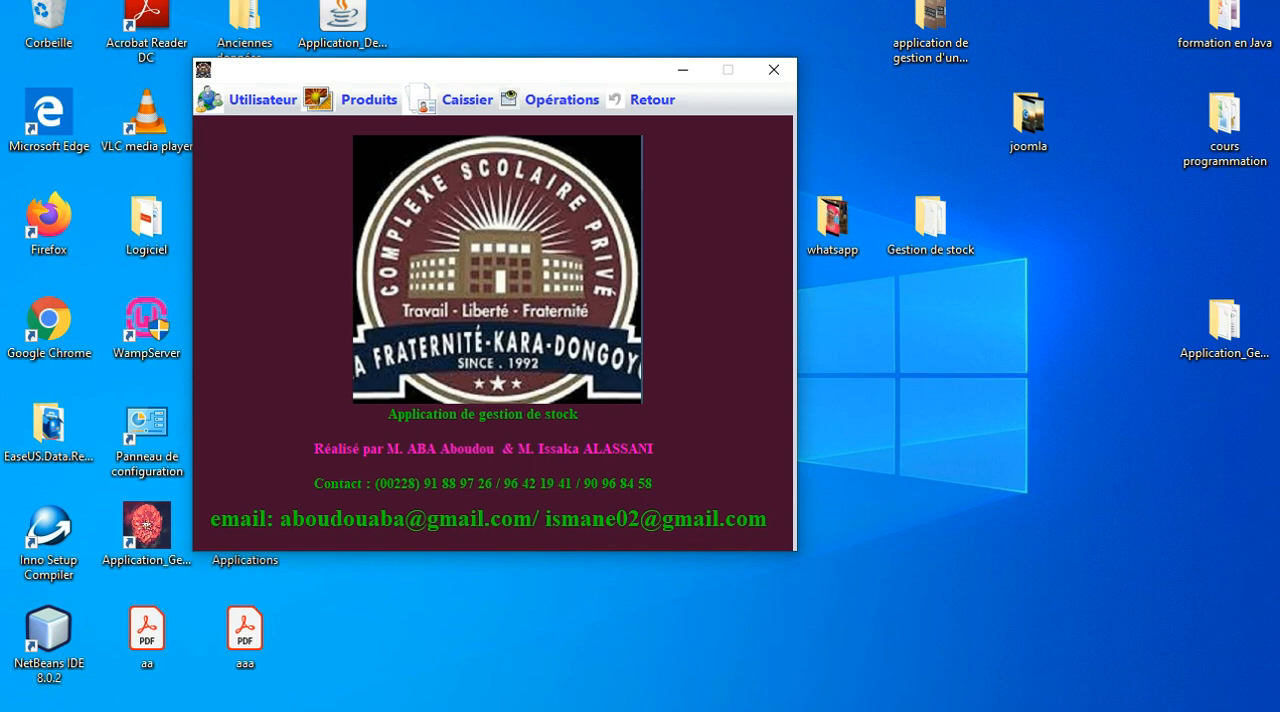
drag(450, 70, 527, 62)
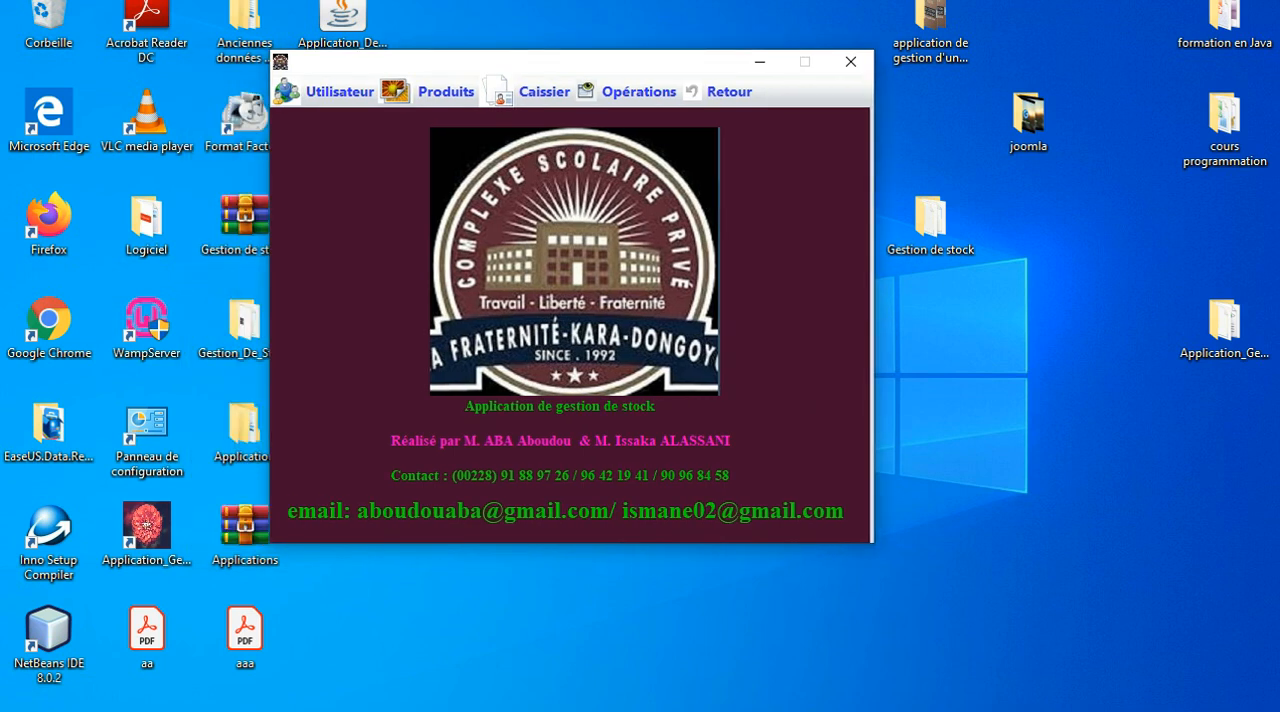
Open the Caissier screen from the main window.
click(543, 92)
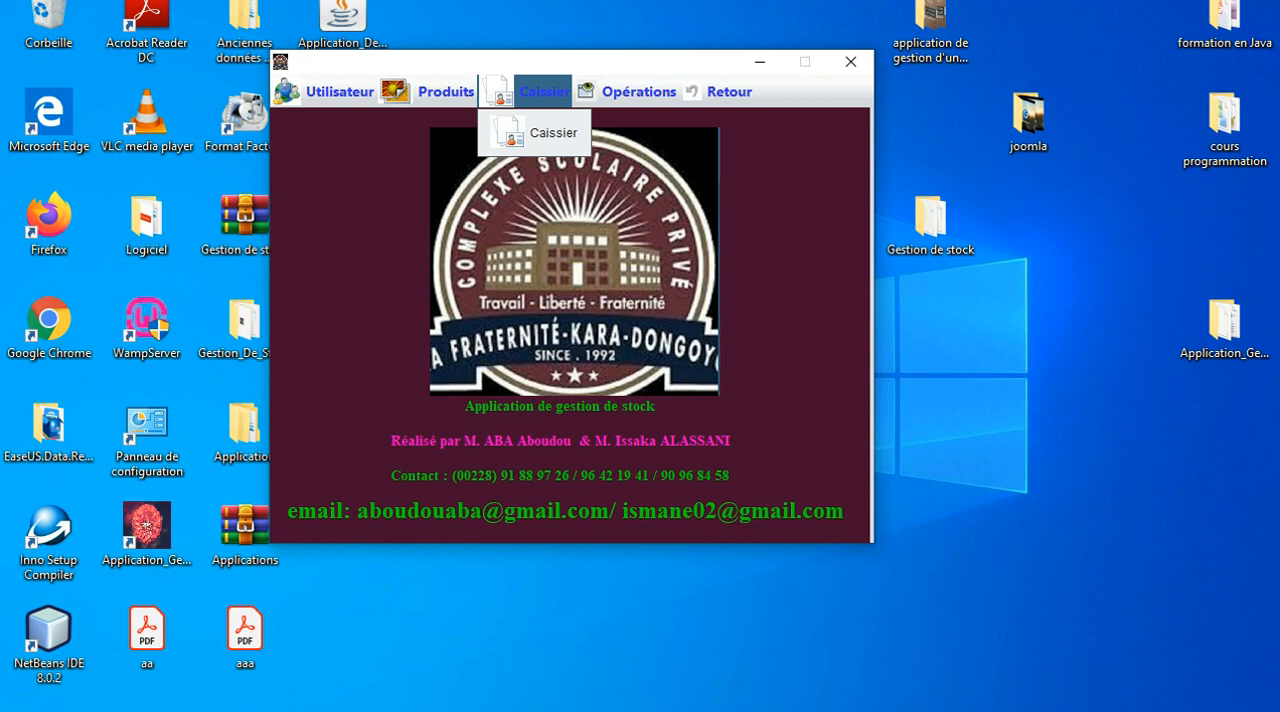
mouse_move(338, 92)
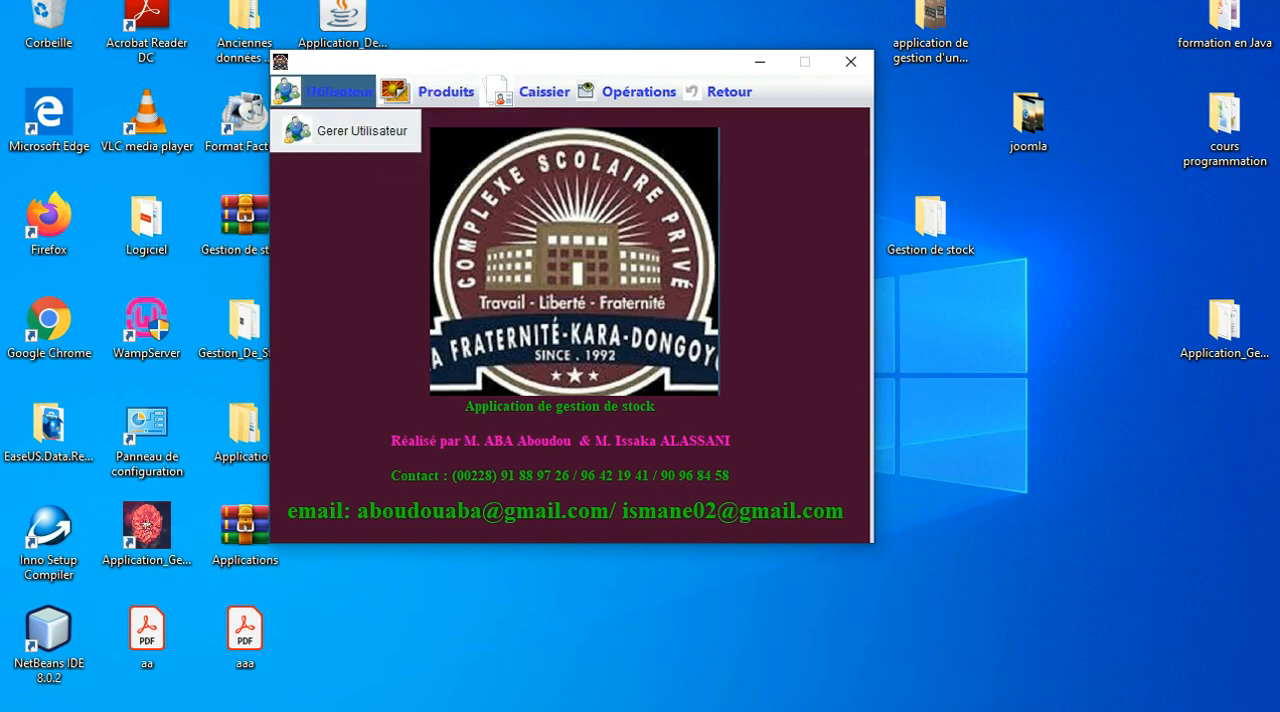
mouse_move(440, 92)
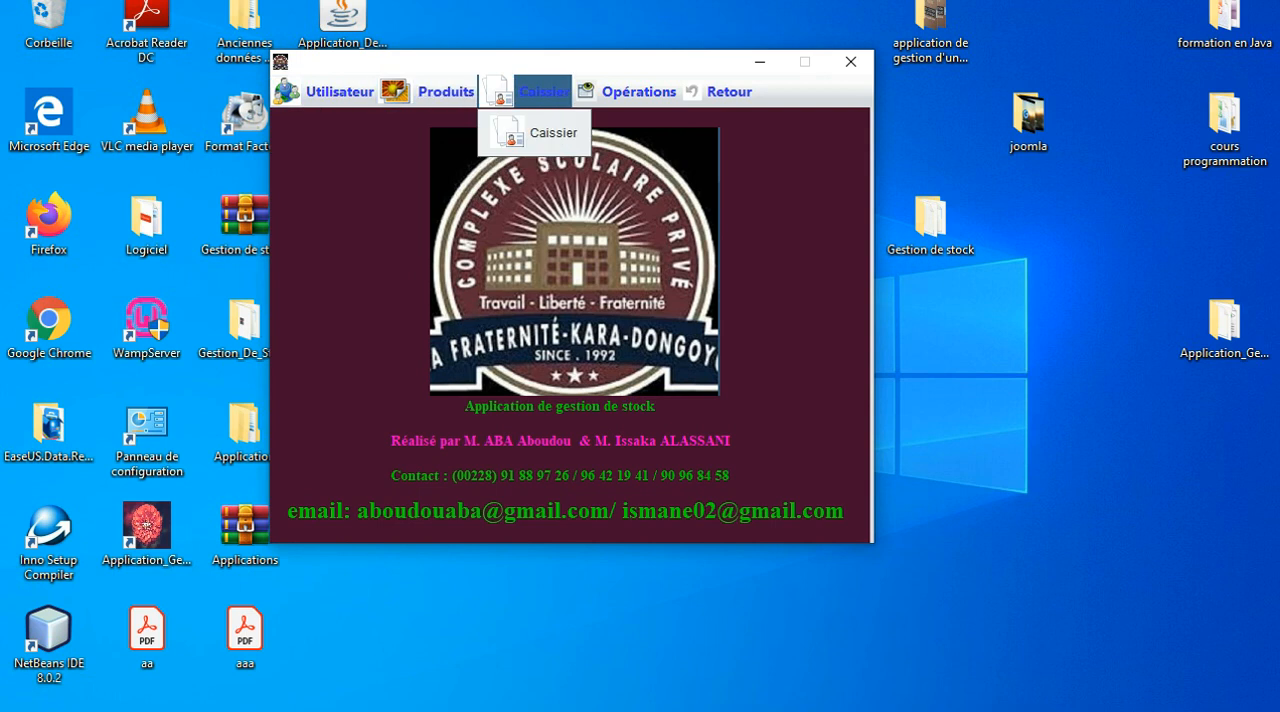
mouse_move(543, 92)
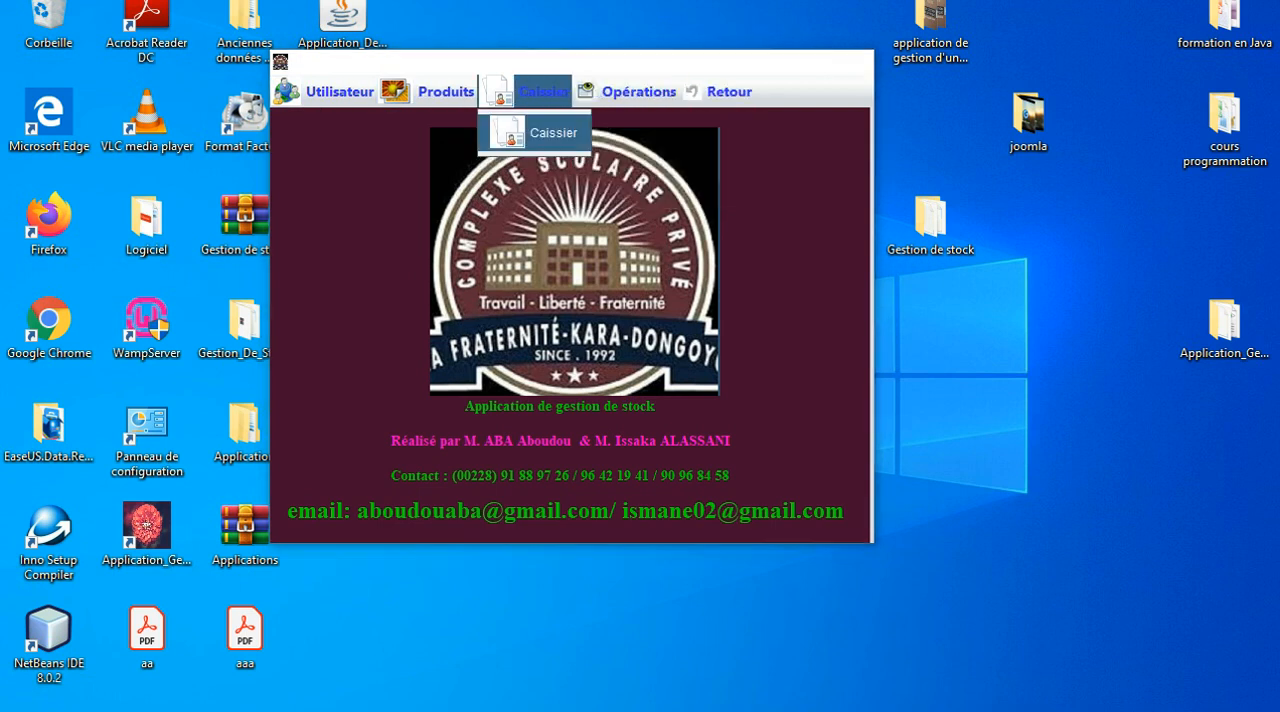
click(553, 132)
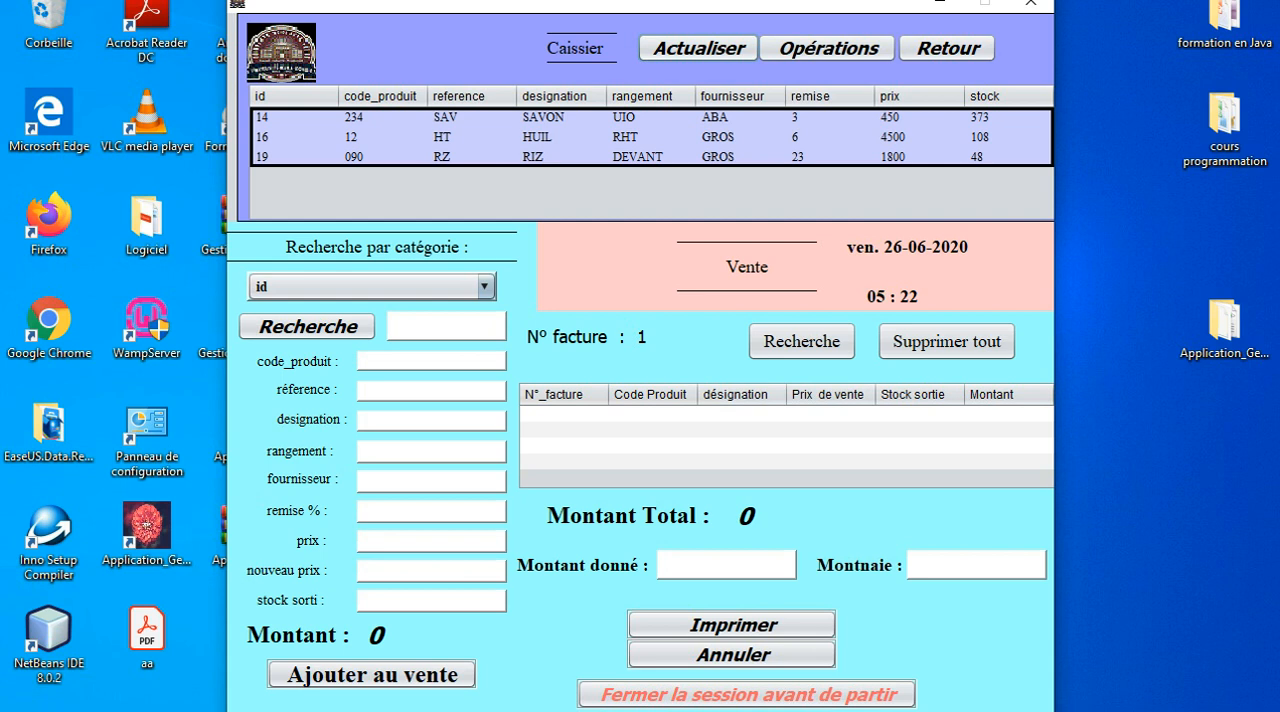
Add the RIZ product to the sale with a stock sorti of 3.
click(561, 157)
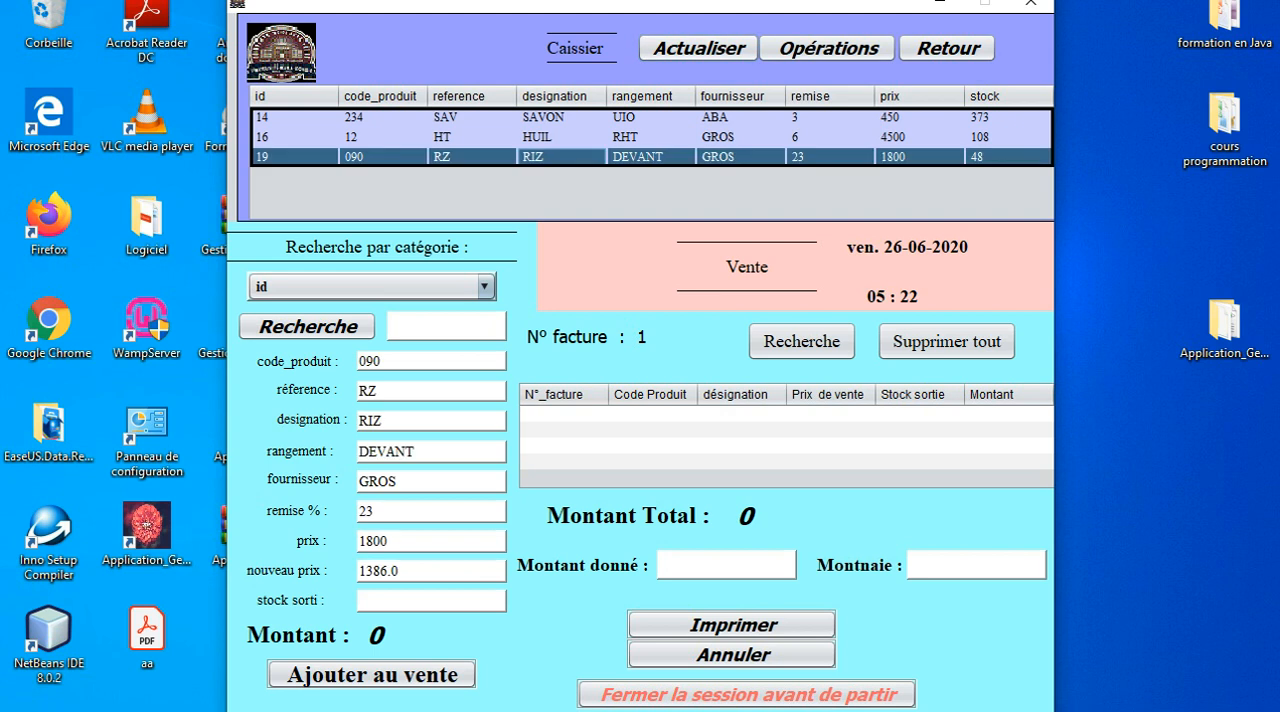
click(430, 601)
text(3)
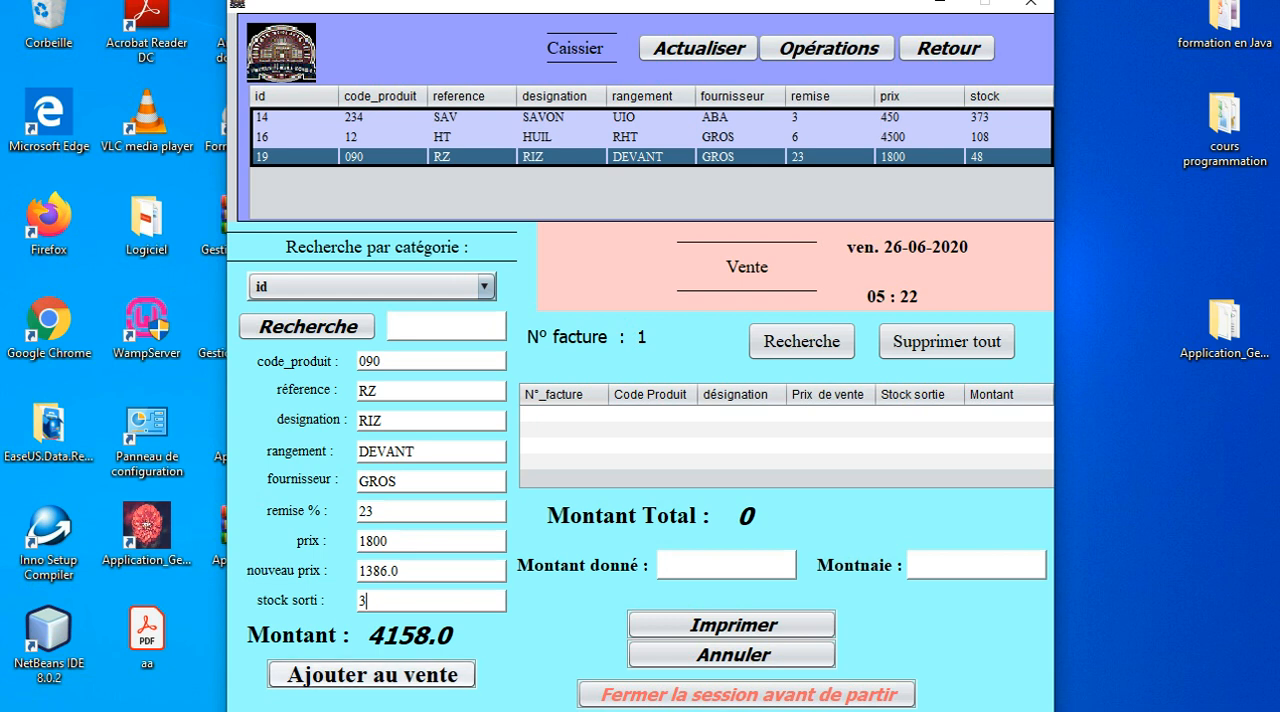
click(372, 675)
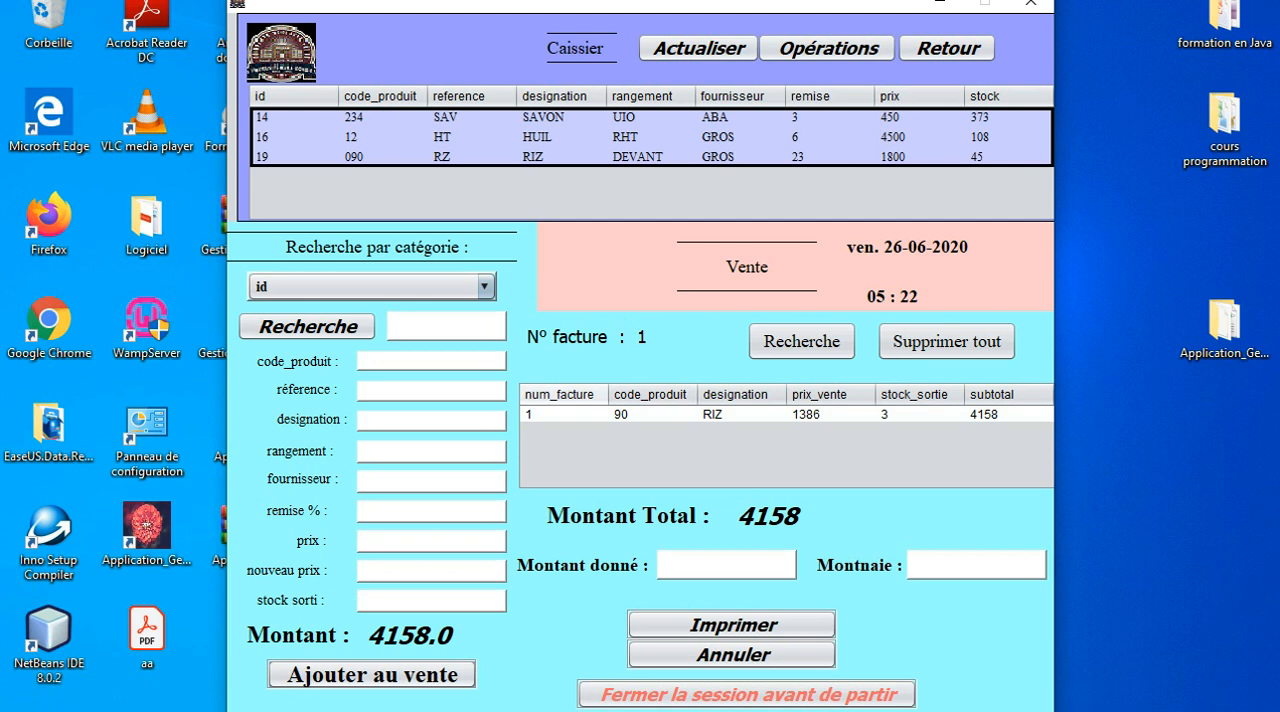
Preview the RIZ sale's invoice with a Montant donné of 5000, and return to the cashier screen without printing.
click(652, 414)
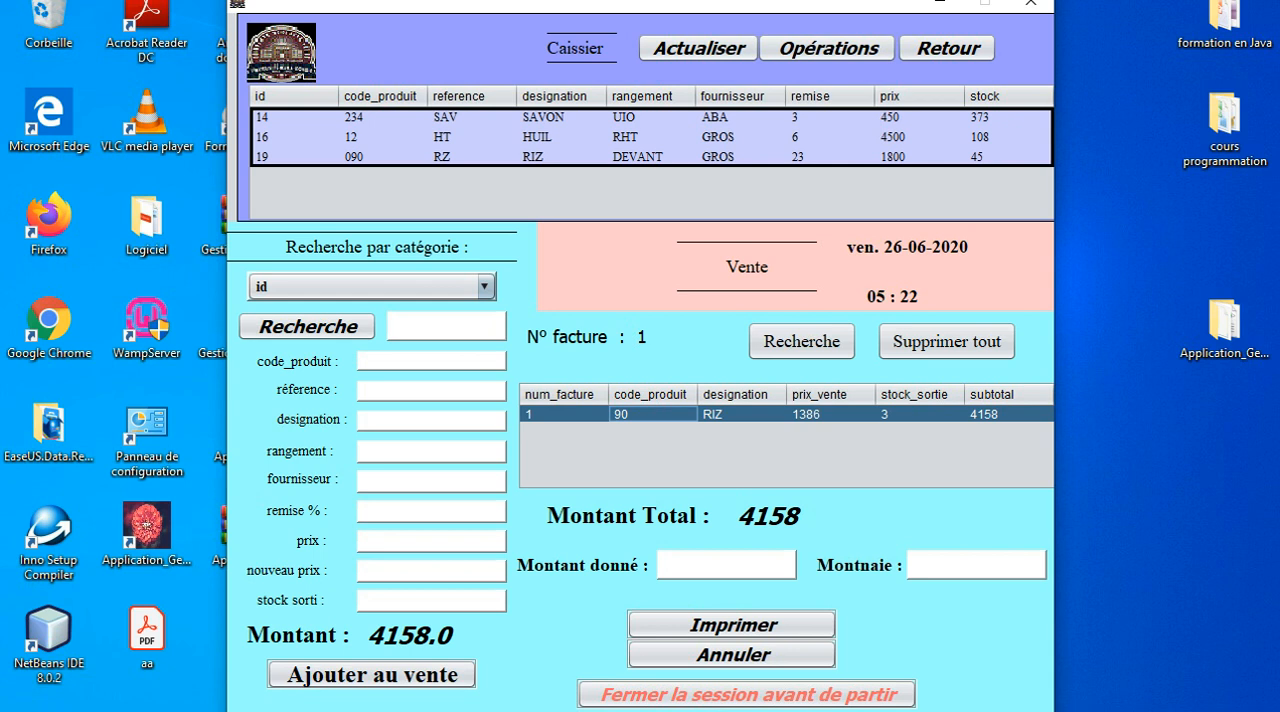
click(726, 565)
text(5000)
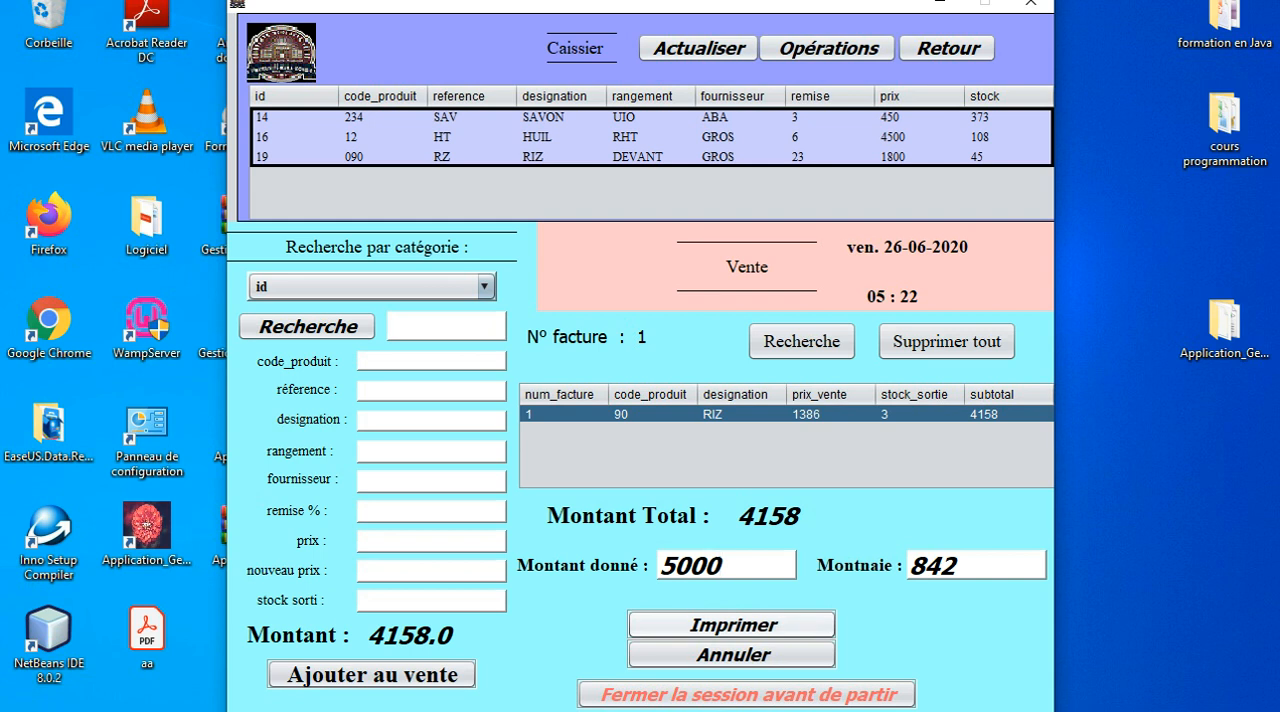
click(732, 625)
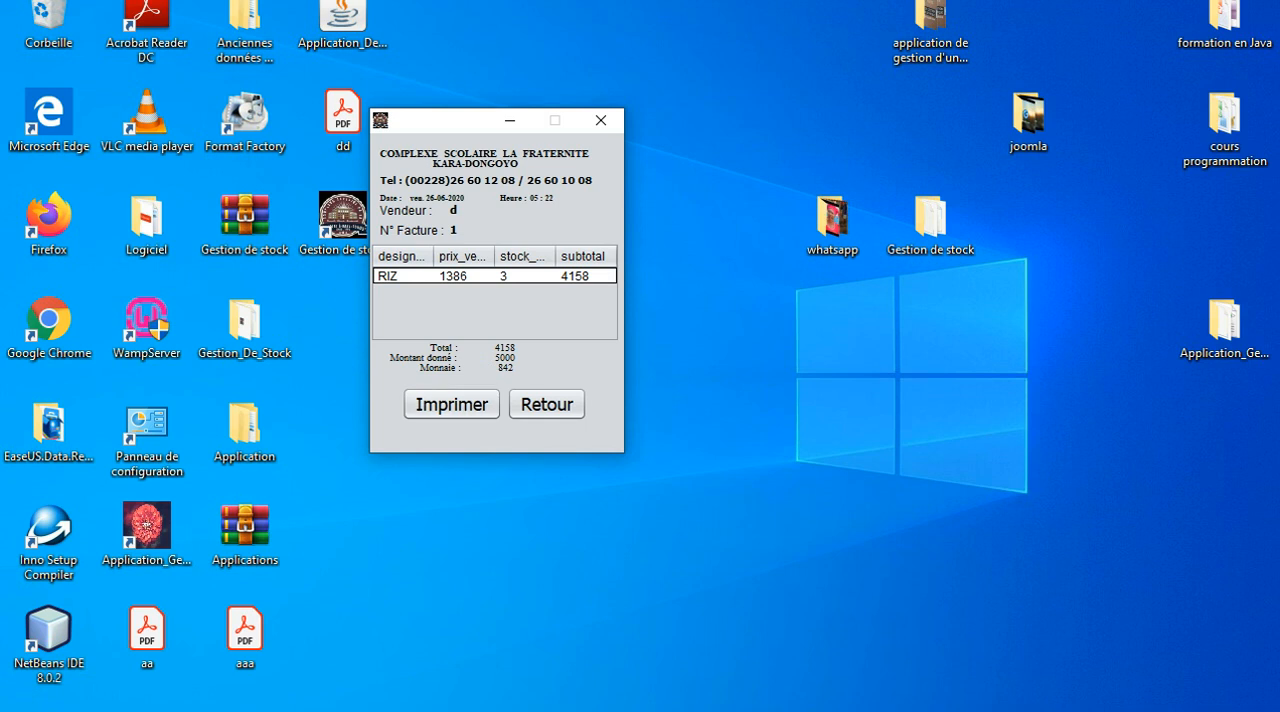
click(547, 404)
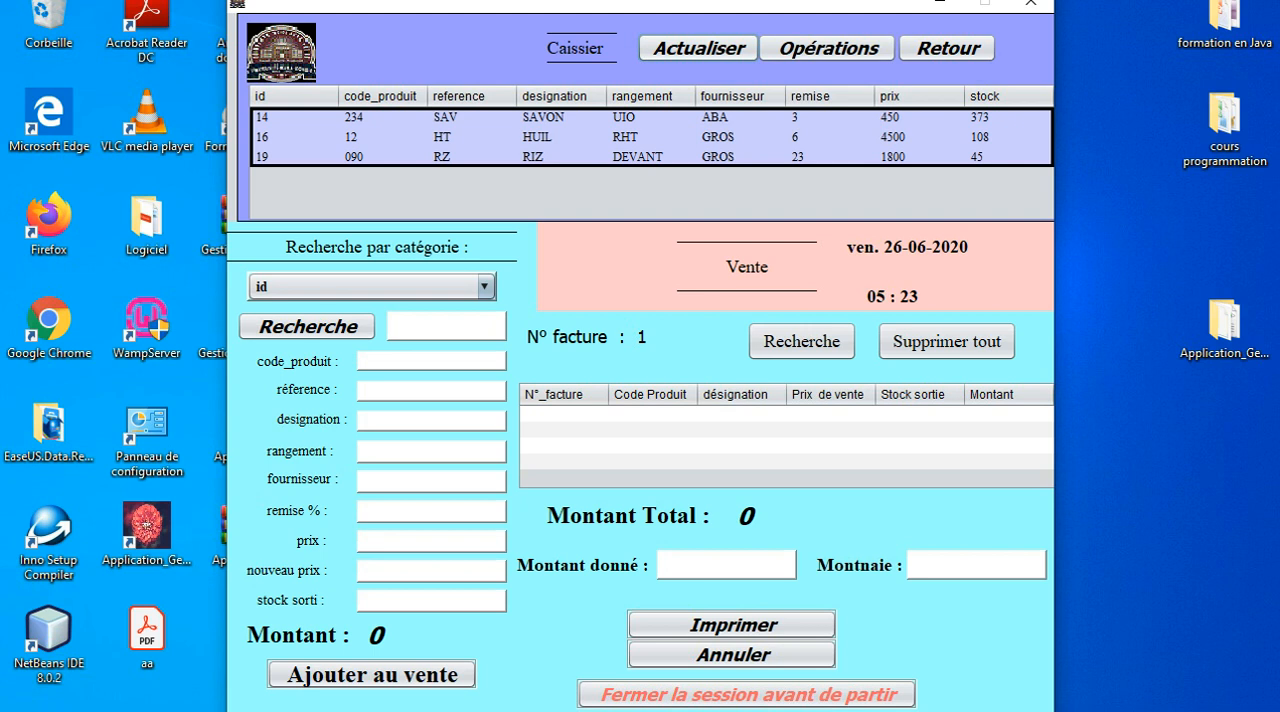
Add the HUIL product to the sale with a stock sorti of 8.
click(561, 137)
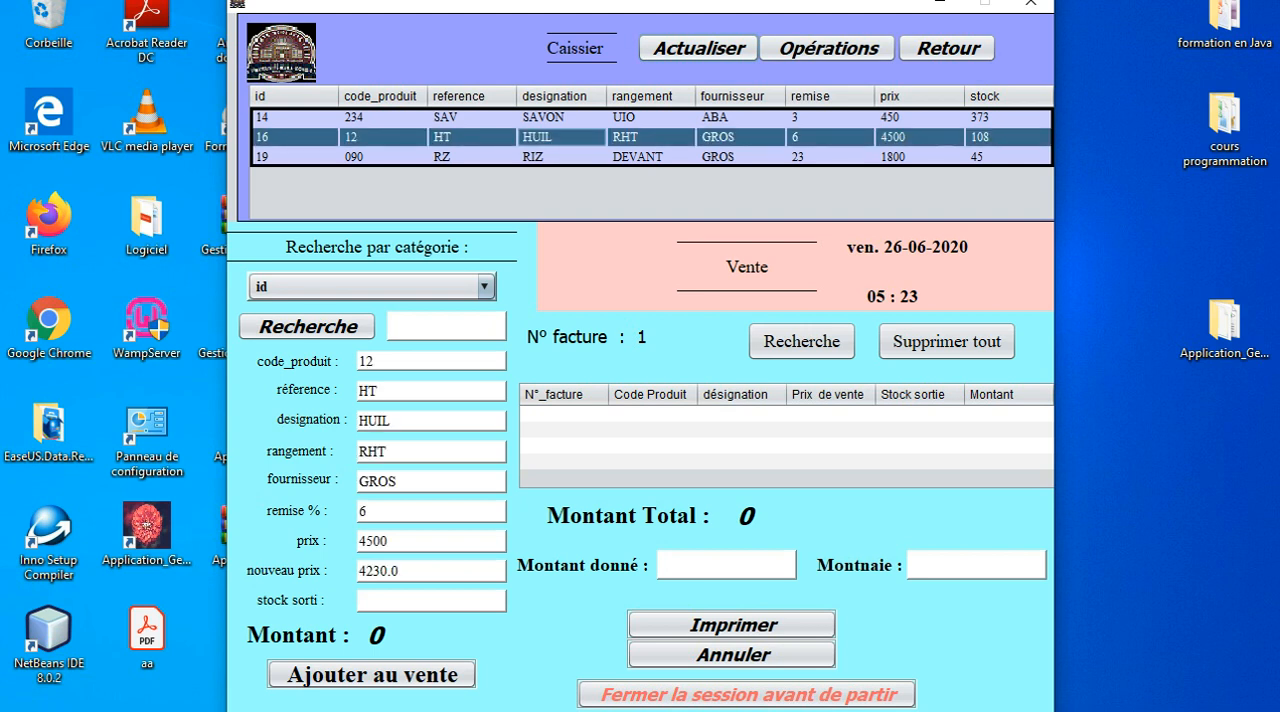
click(420, 601)
text(8)
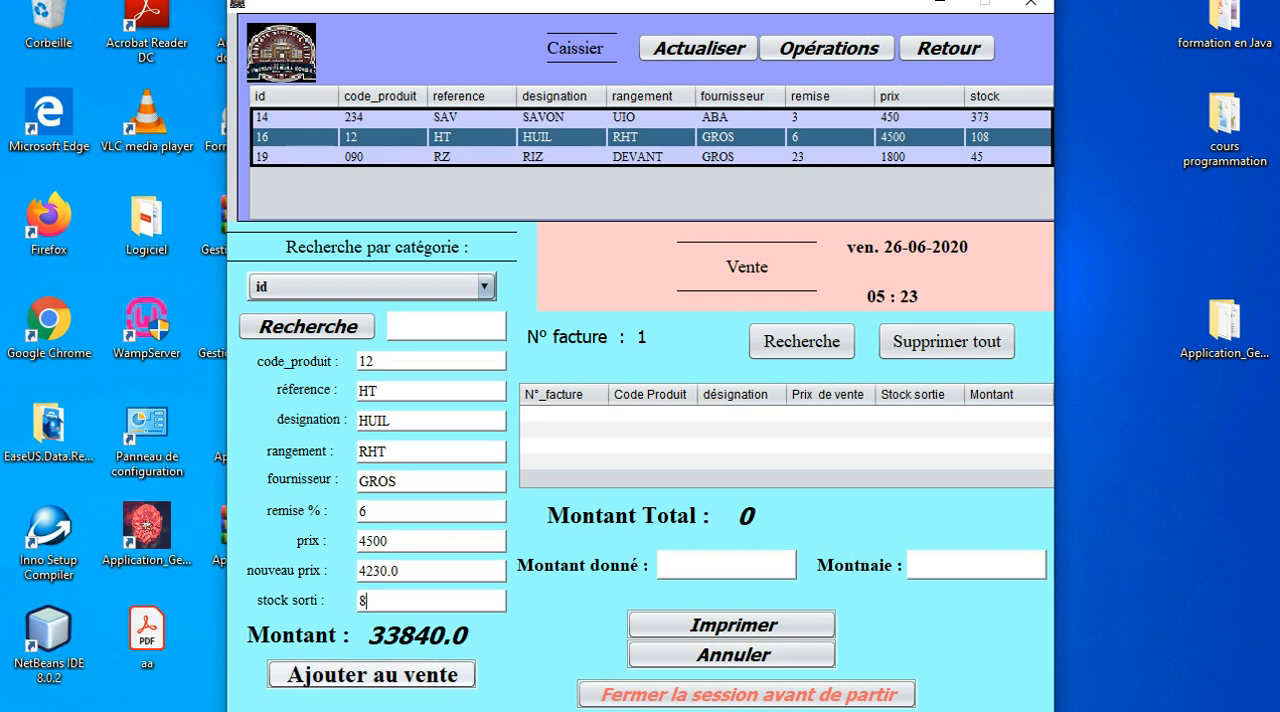
click(371, 675)
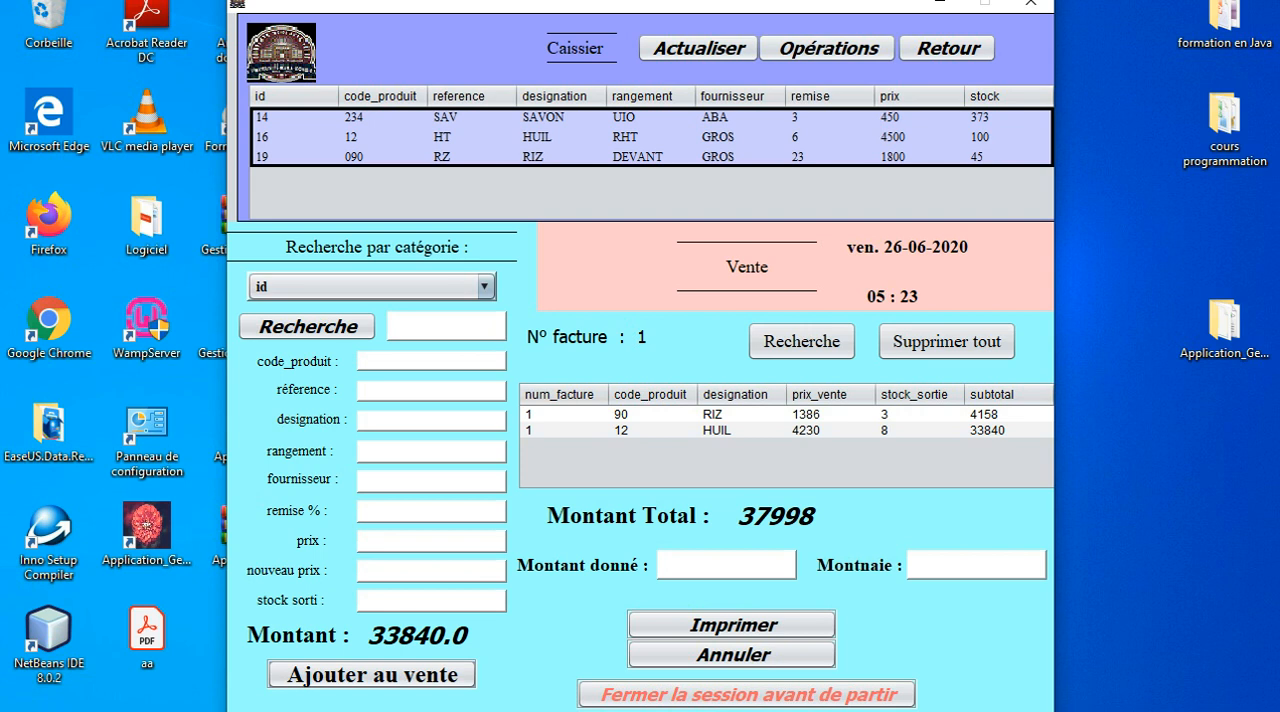
Add the SAVON product to the sale with a stock sorti of 1.
click(561, 118)
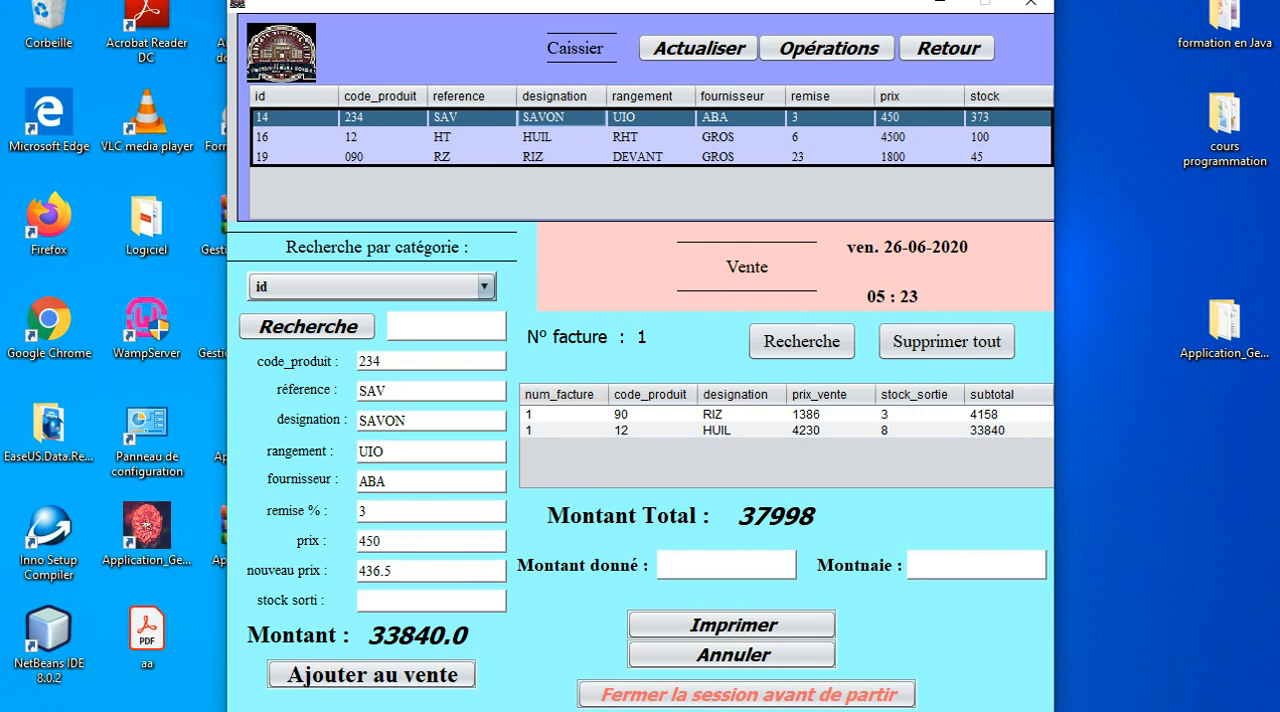
text(1)
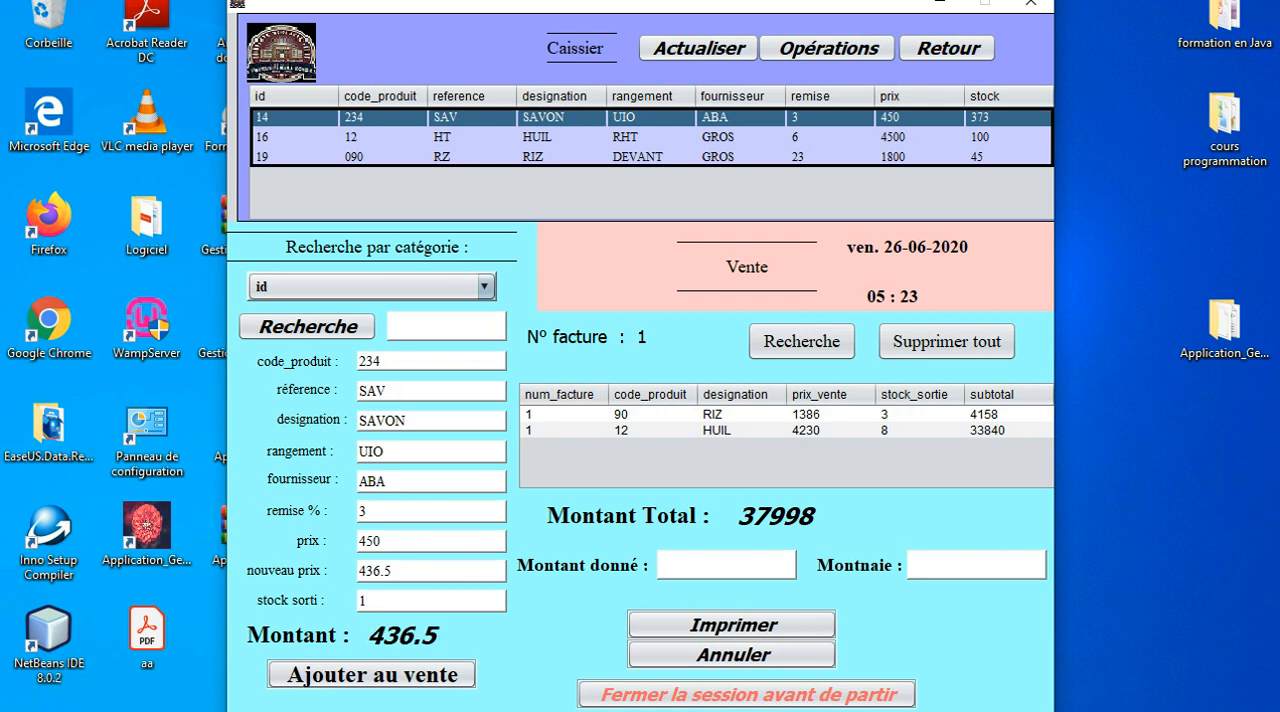
click(372, 675)
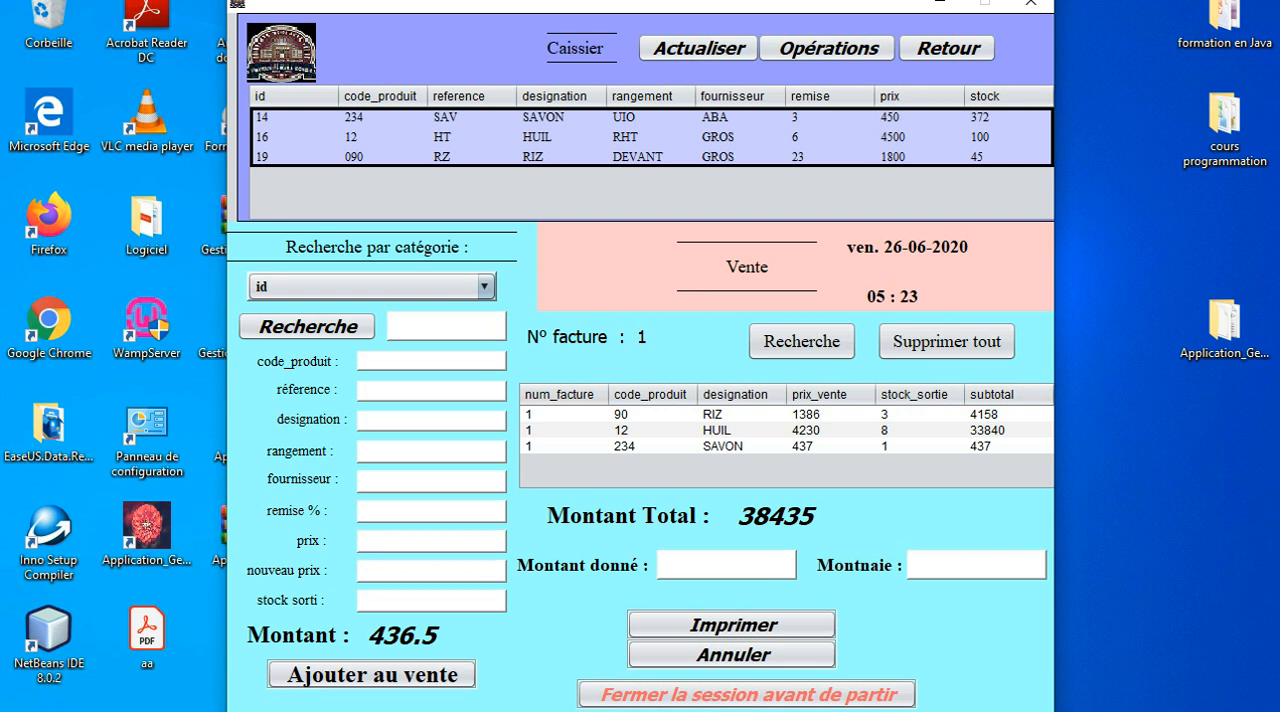
Set the Montant donné to 40000 and open the printable invoice for the three-product sale.
text(4)
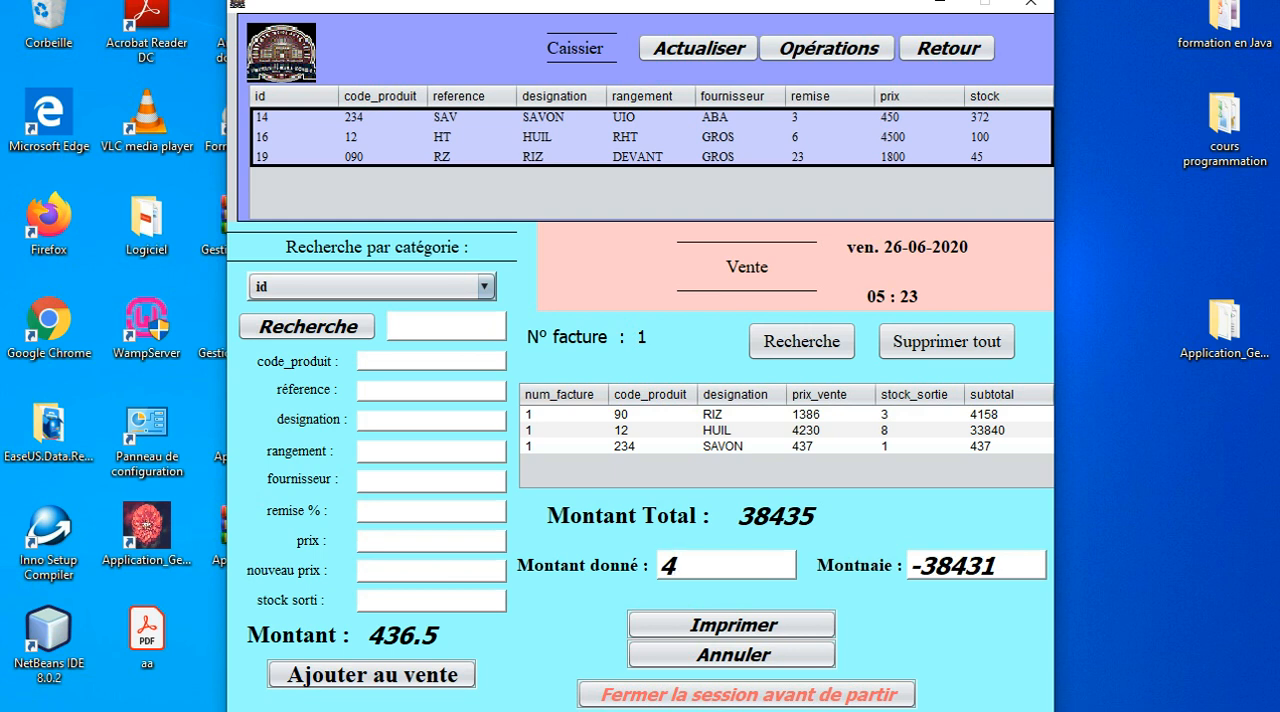
text(000)
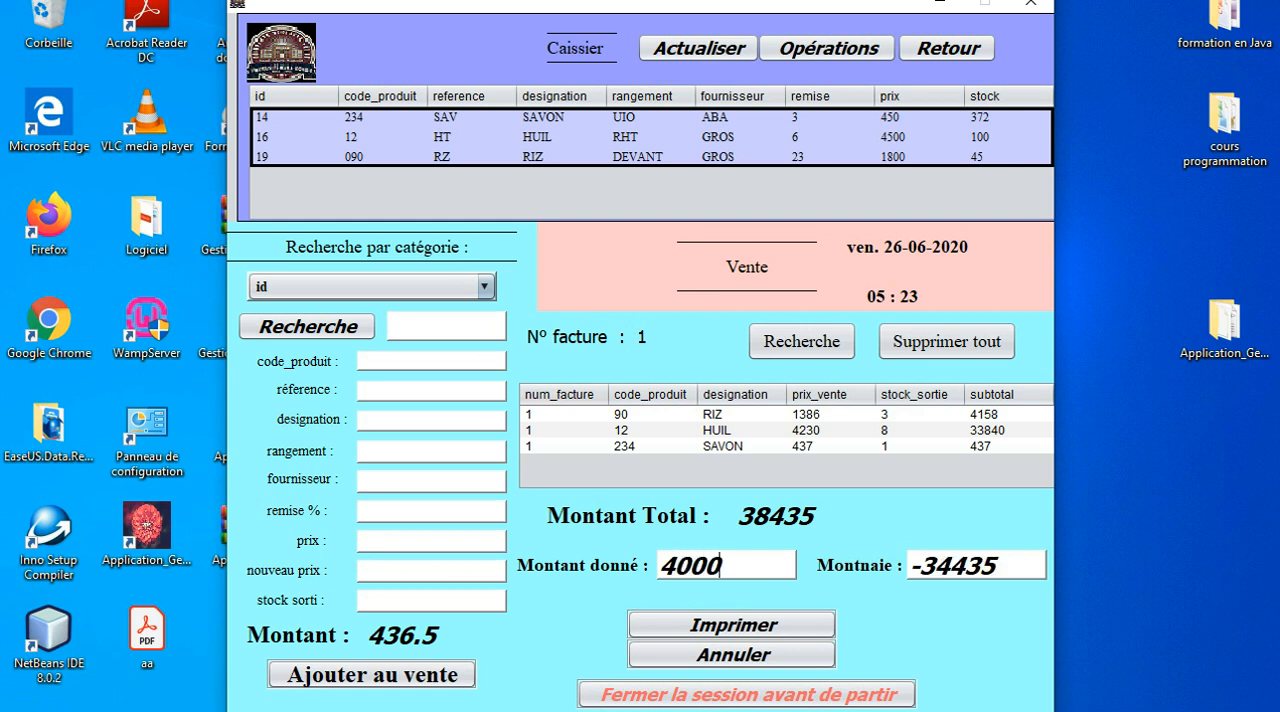
text(0)
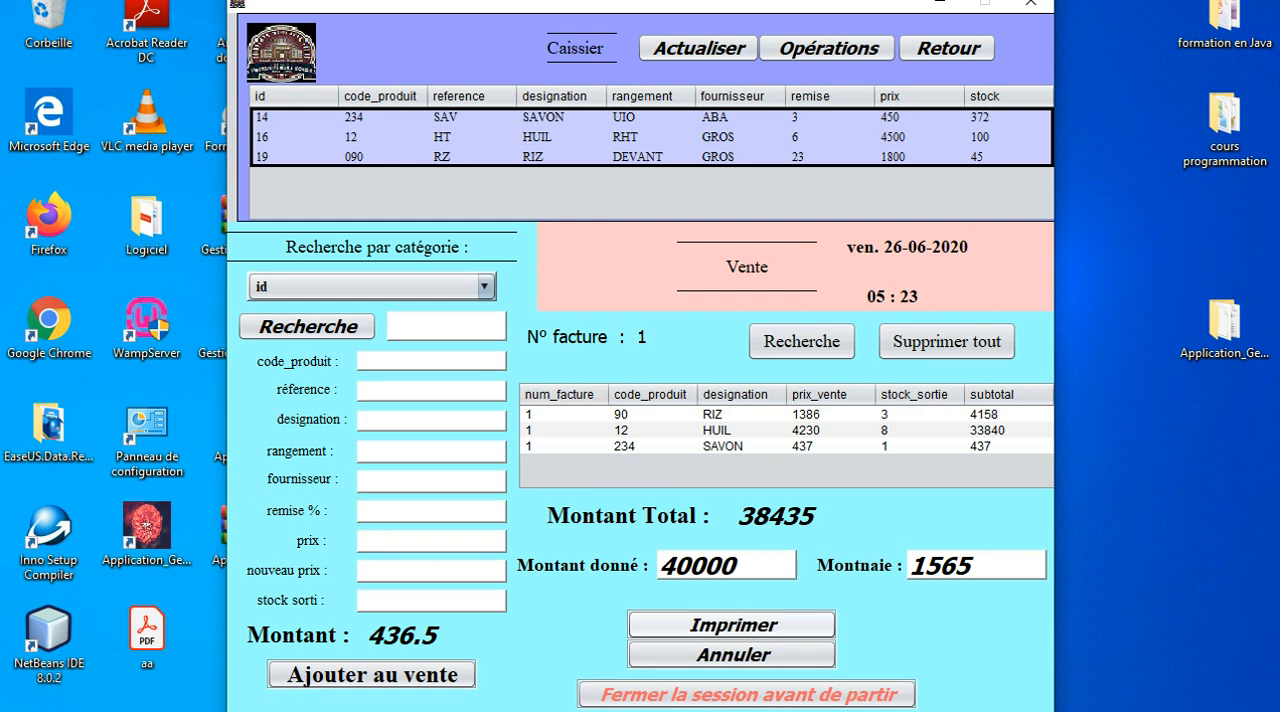
click(731, 624)
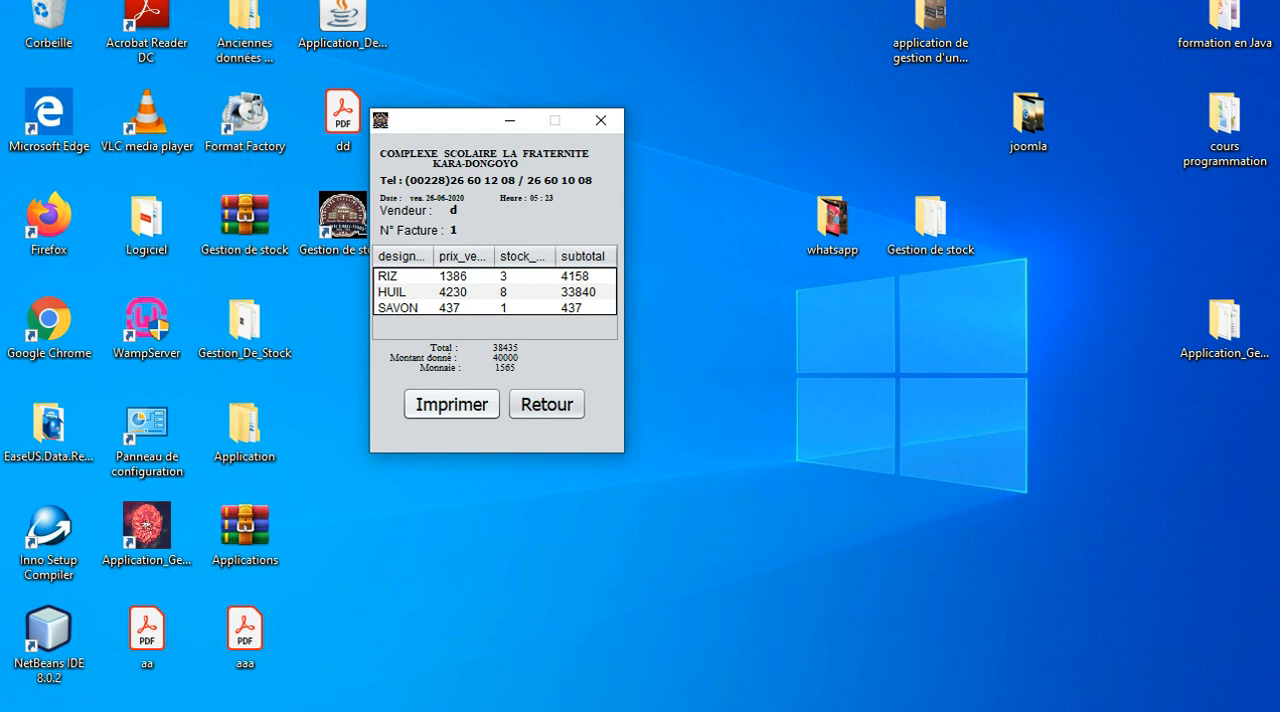
Print the invoice with Microsoft Print to PDF, saving it in the Bureau folder as FAC 1.
click(452, 404)
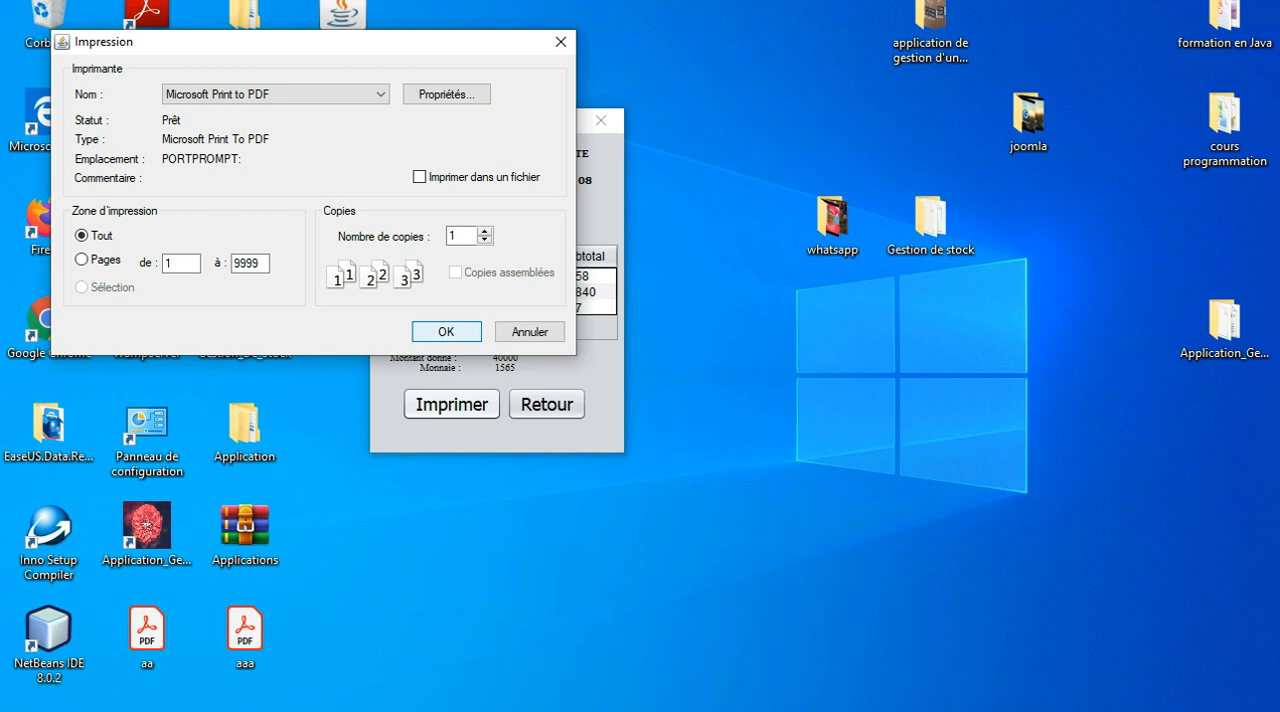
key(Return)
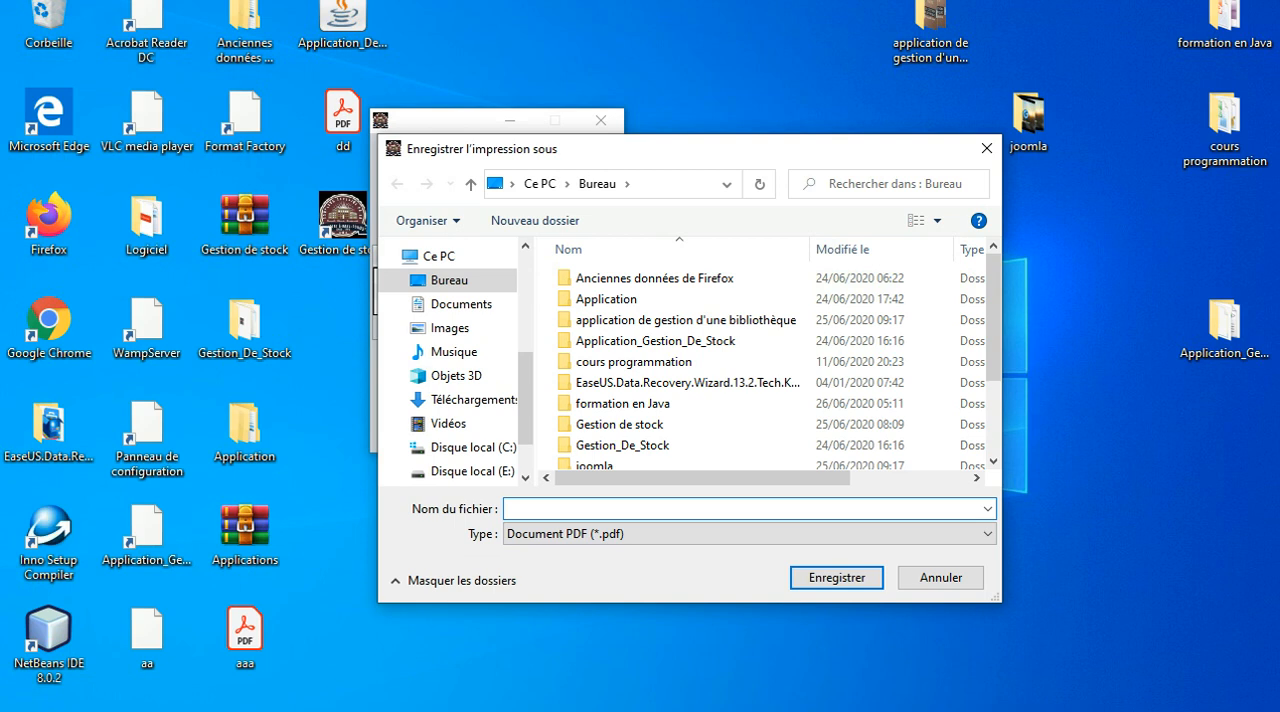
text(FAC)
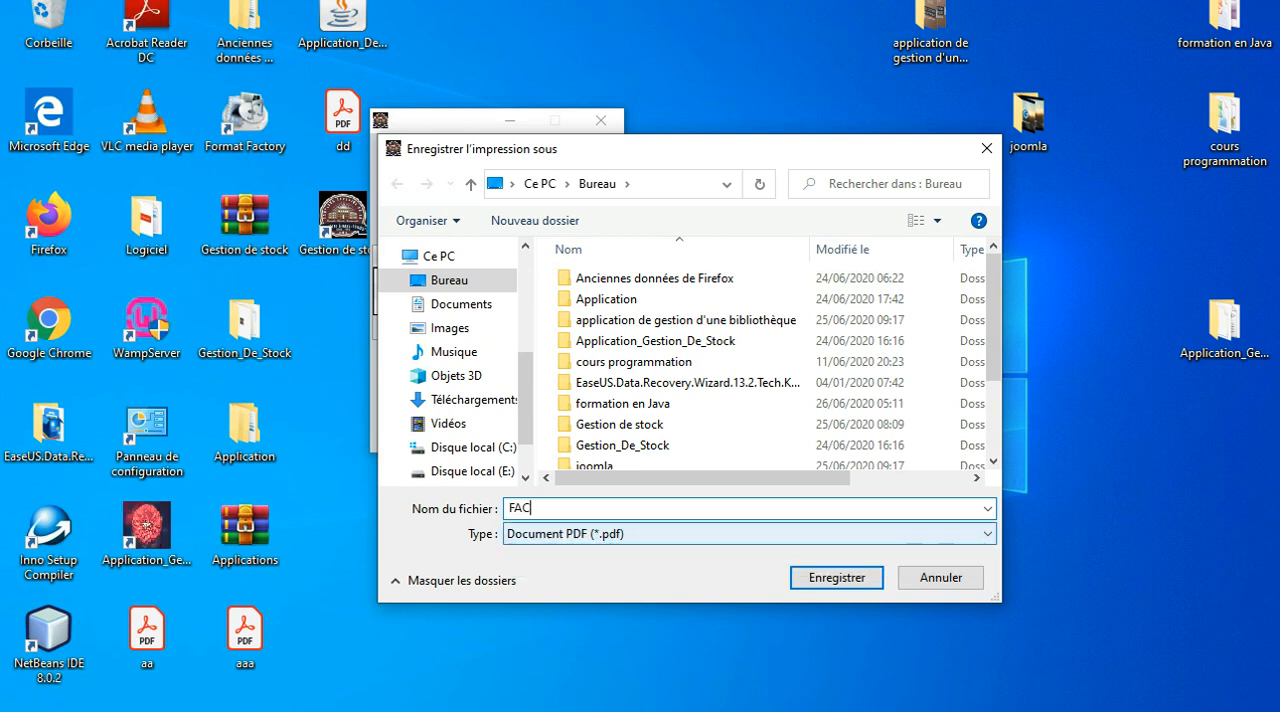
key(Tab)
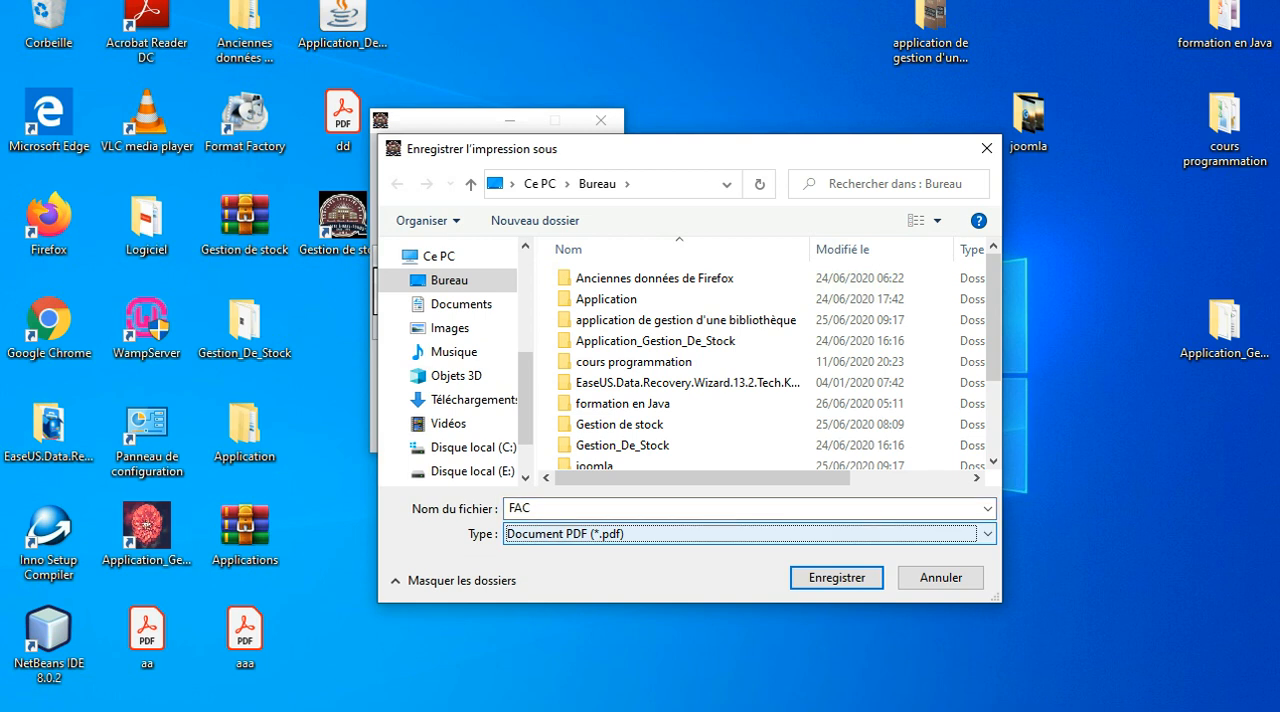
key(shift+Tab)
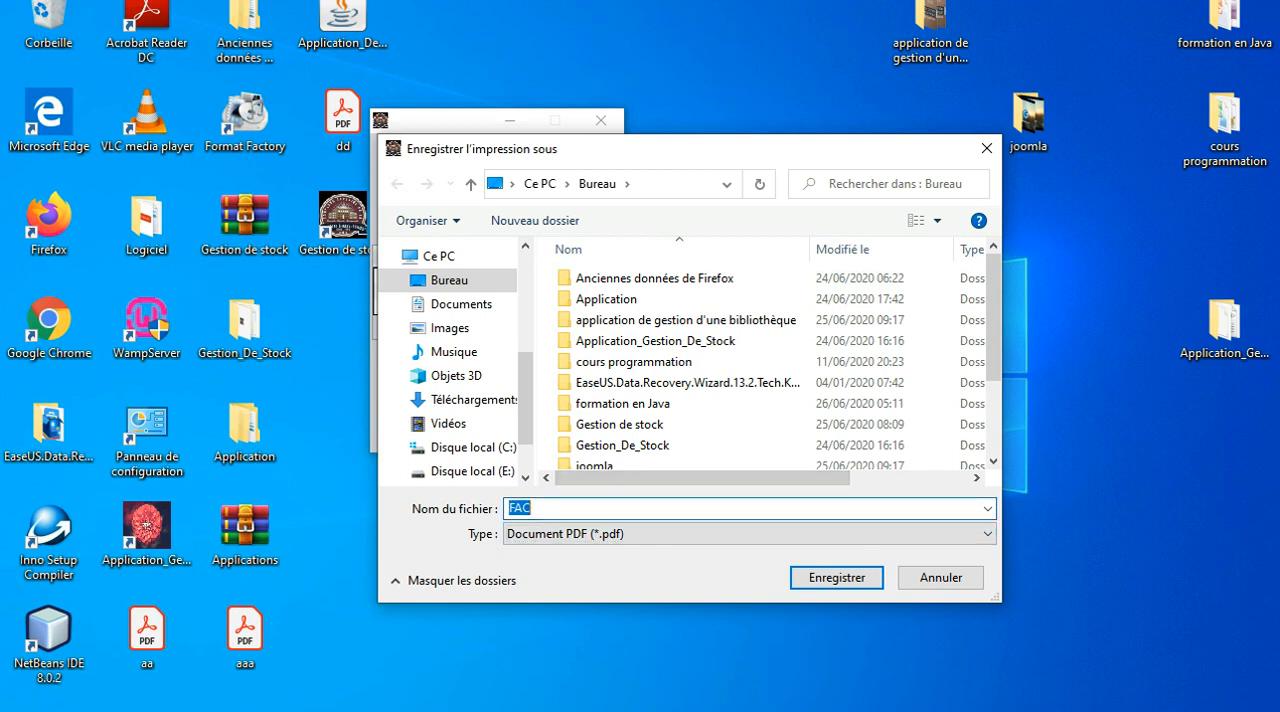
key(BackSpace)
text(FAC 1)
key(Tab)
key(shift+Tab)
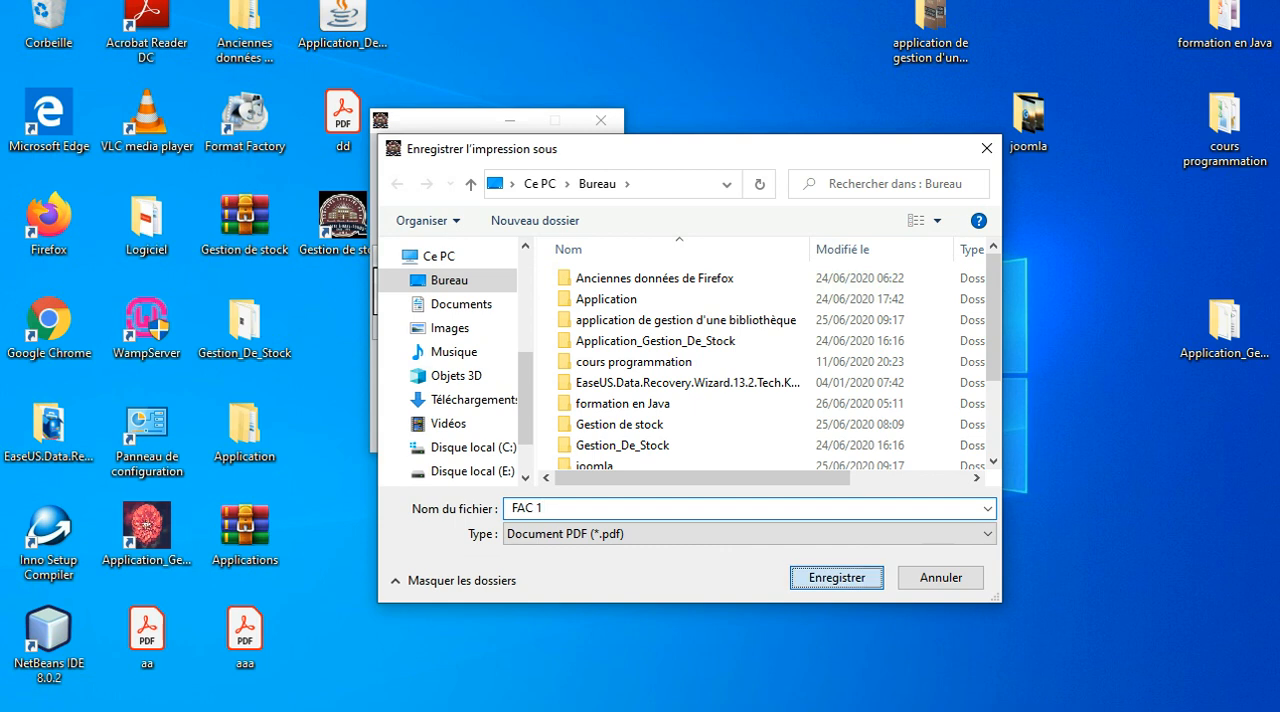
key(Return)
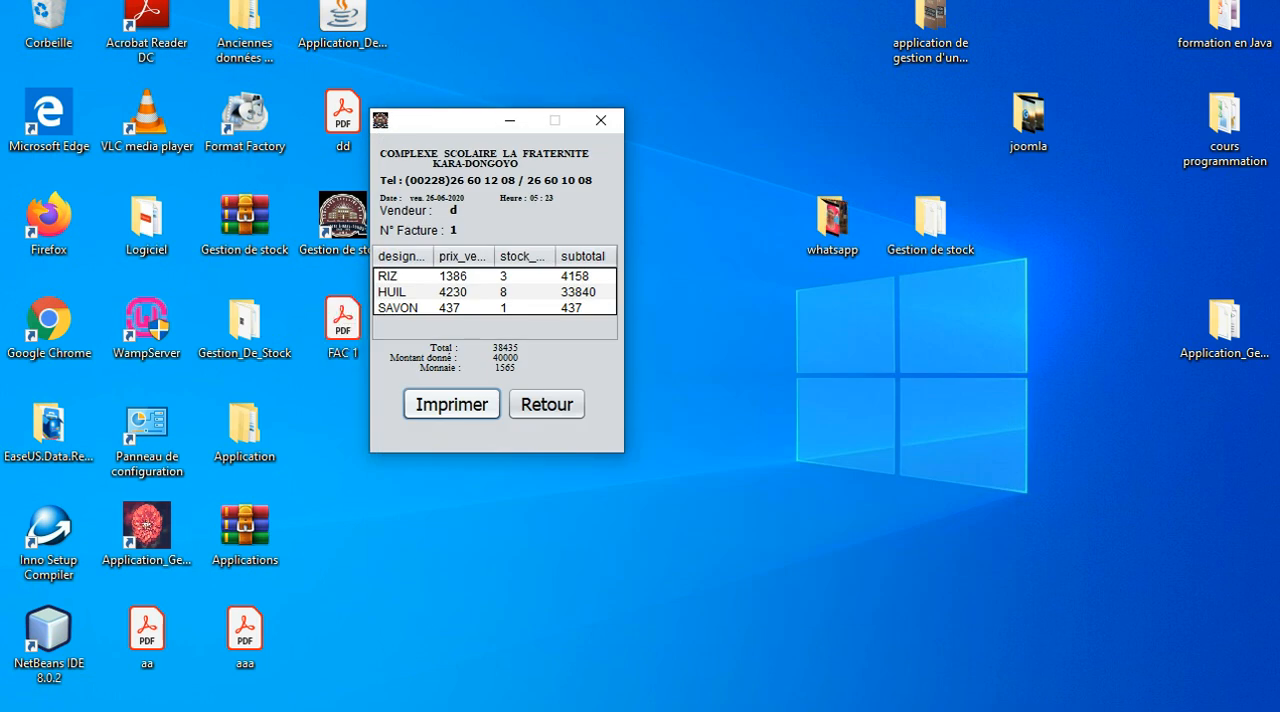
Try to open the saved FAC 1 PDF from the desktop in Acrobat Reader.
double_click(343, 325)
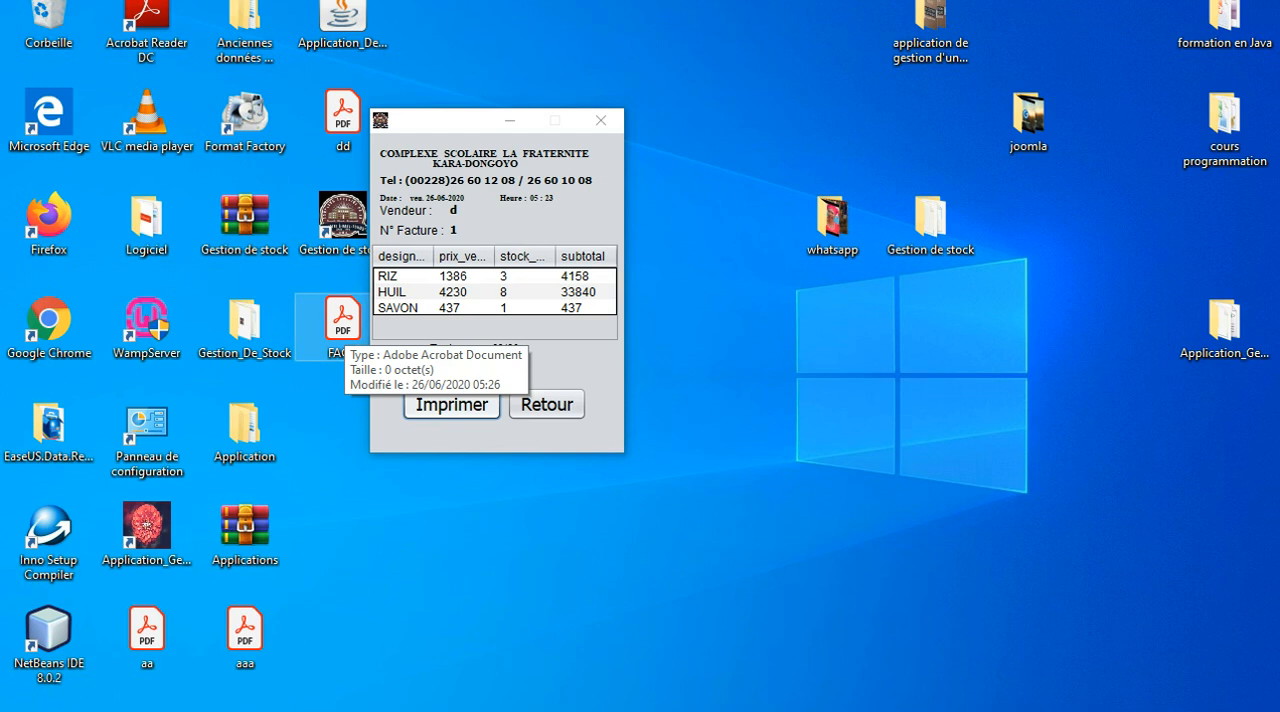
click(430, 378)
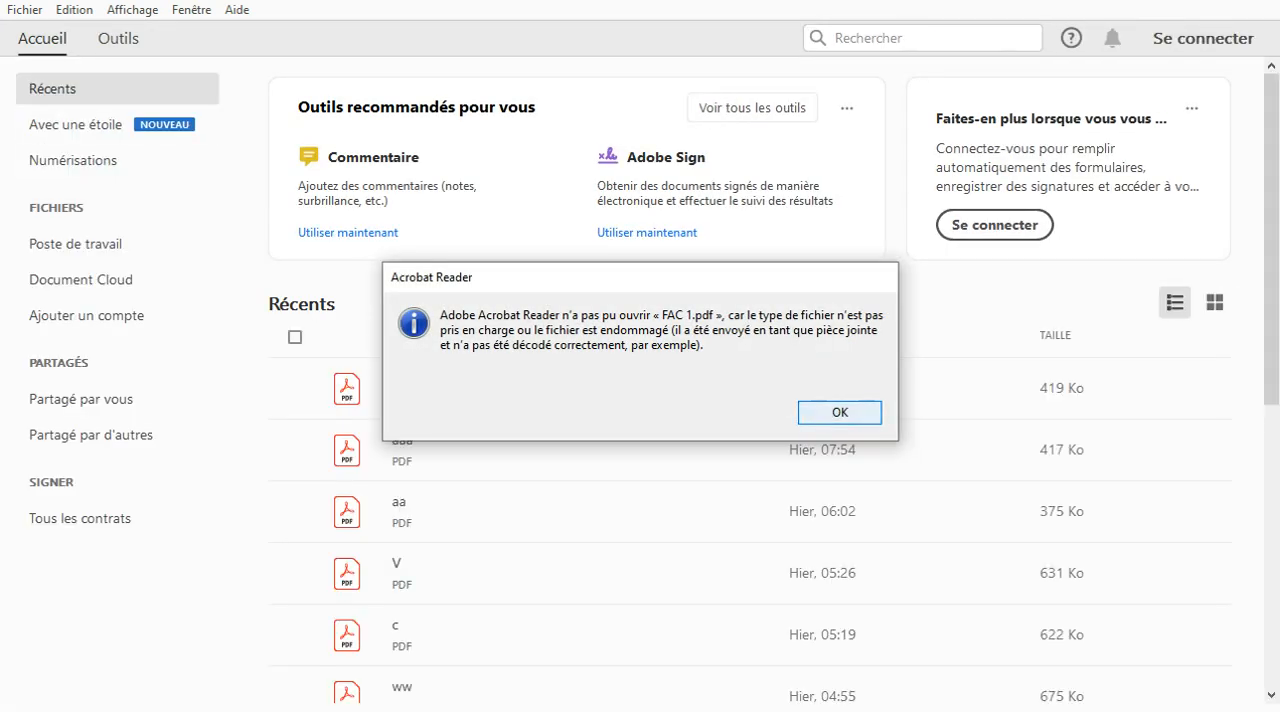
click(840, 412)
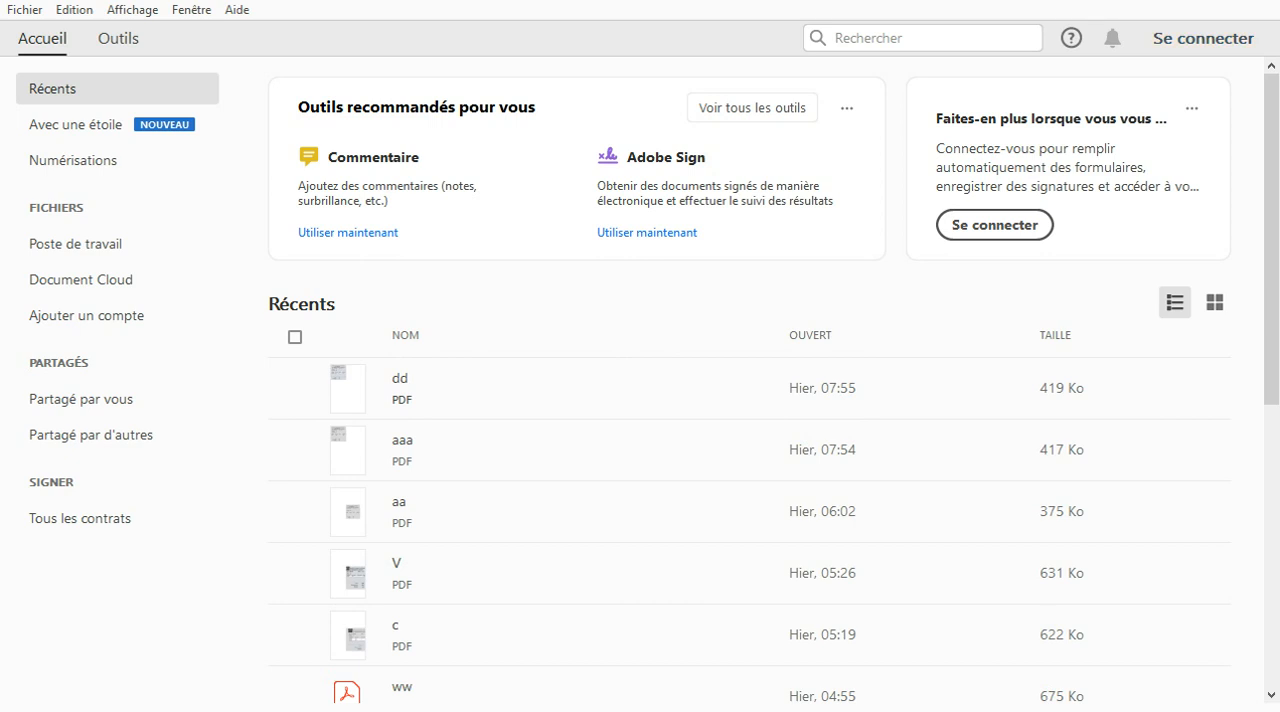
Close Acrobat Reader and try once more to open the FAC 1 PDF from the desktop.
click(1257, 1)
double_click(342, 326)
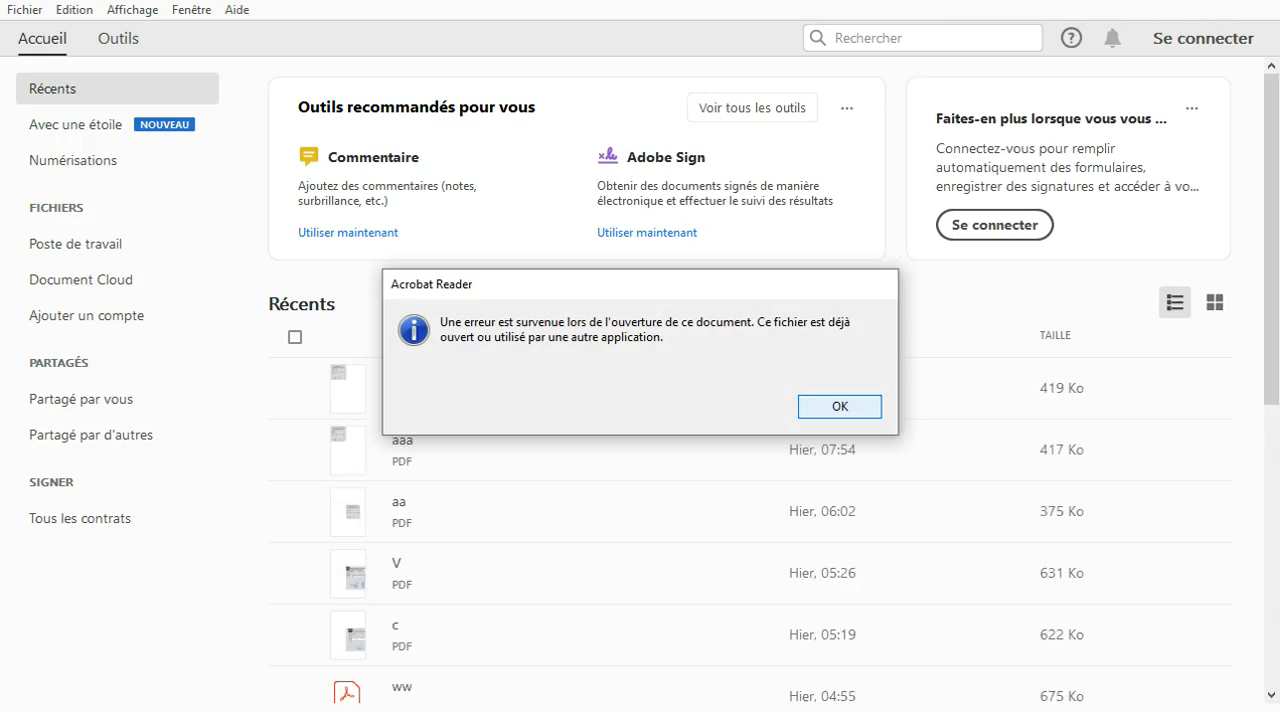
click(840, 406)
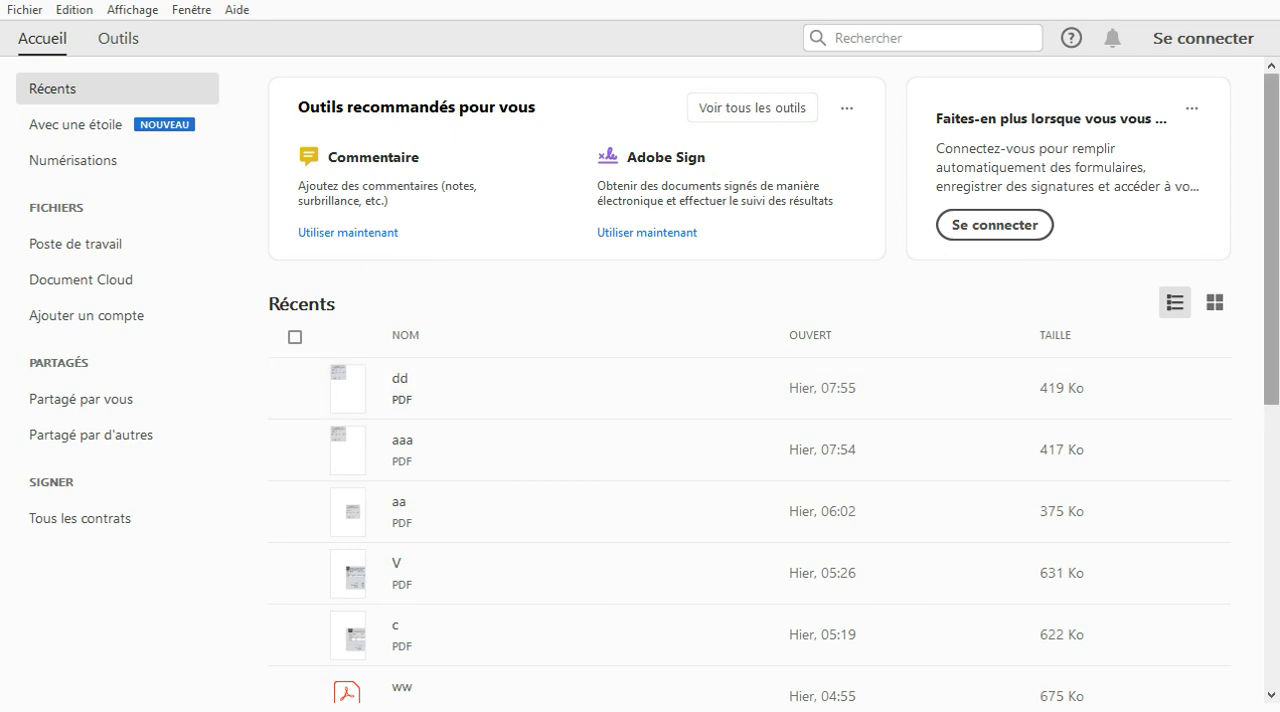
mouse_move(1271, 260)
mouse_down()
mouse_move(1271, 383)
mouse_move(1271, 260)
mouse_up()
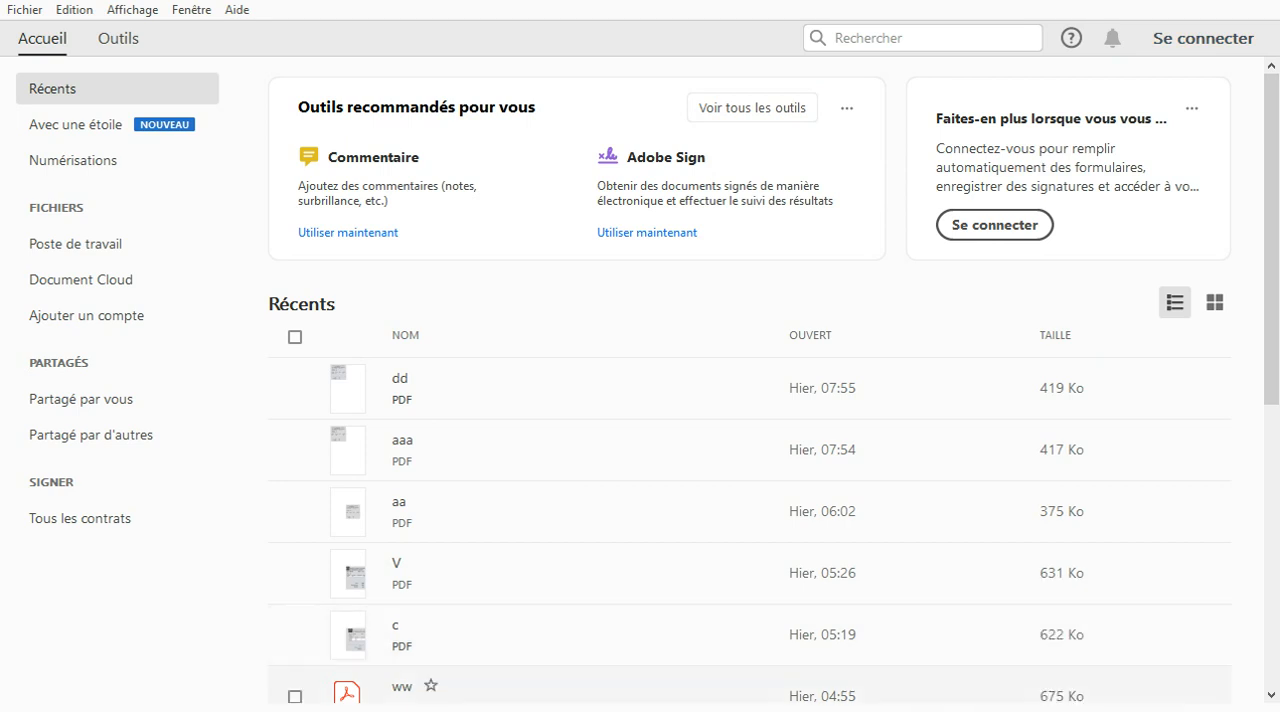
Leave Acrobat Reader and make another attempt at opening the FAC 1 invoice PDF from the desktop.
mouse_move(1035, 711)
click(1257, 1)
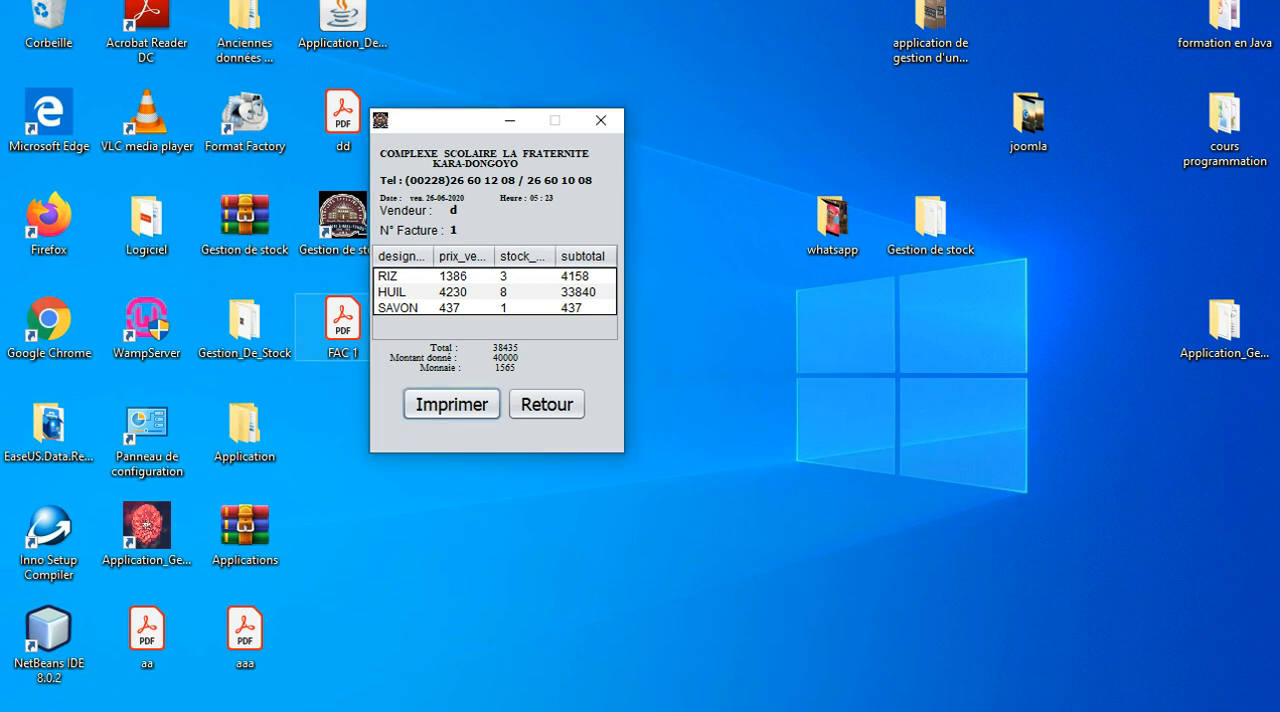
double_click(342, 326)
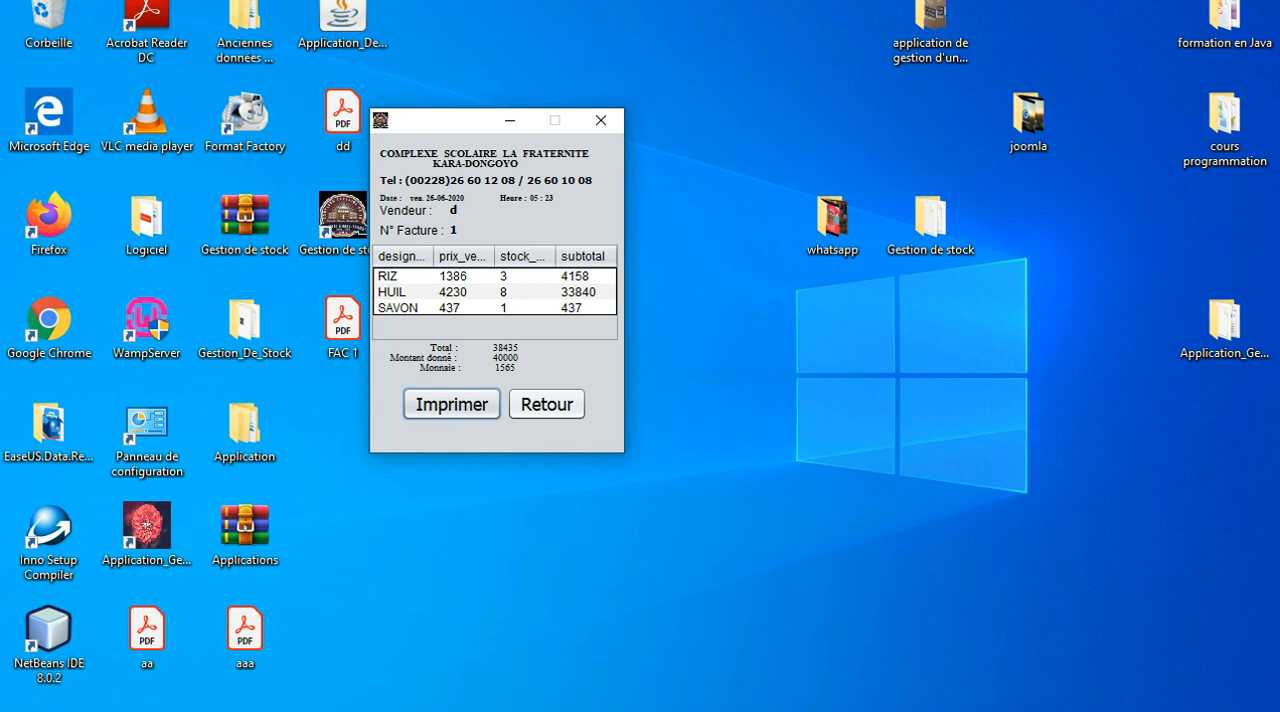
Return from the invoice to the Caissier screen, view the day's operations and go back to the main window.
click(546, 404)
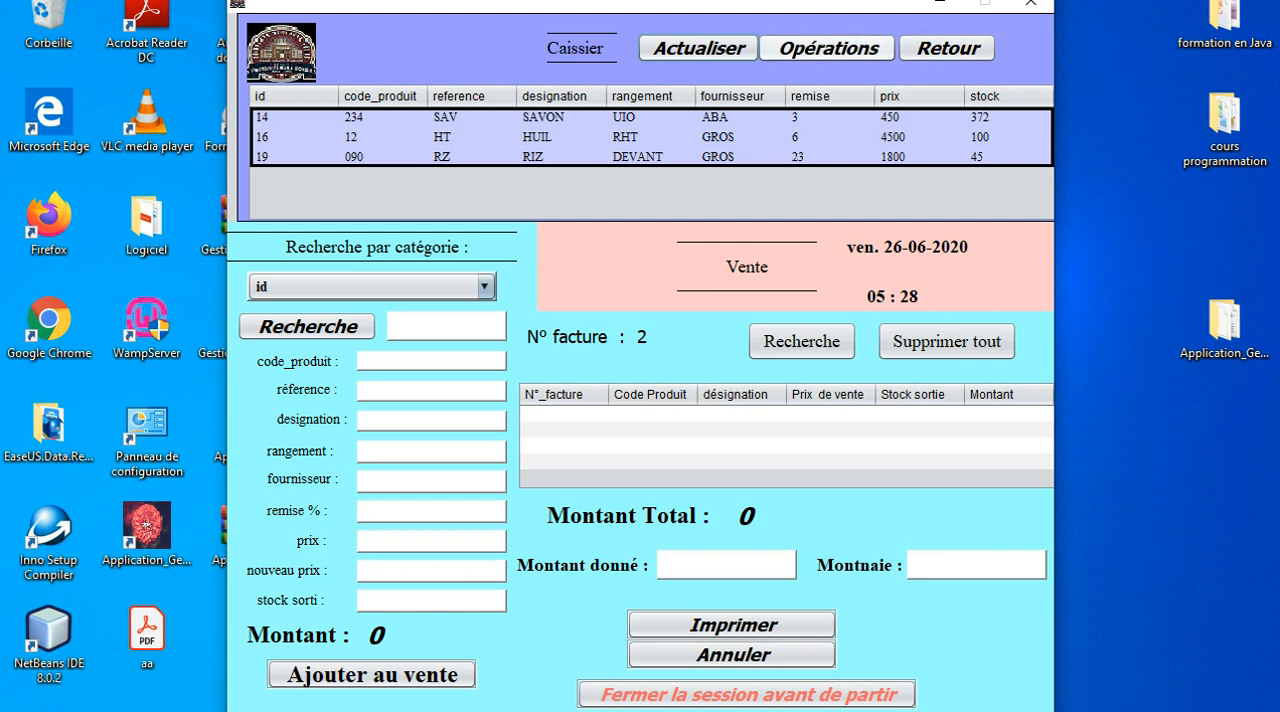
click(829, 48)
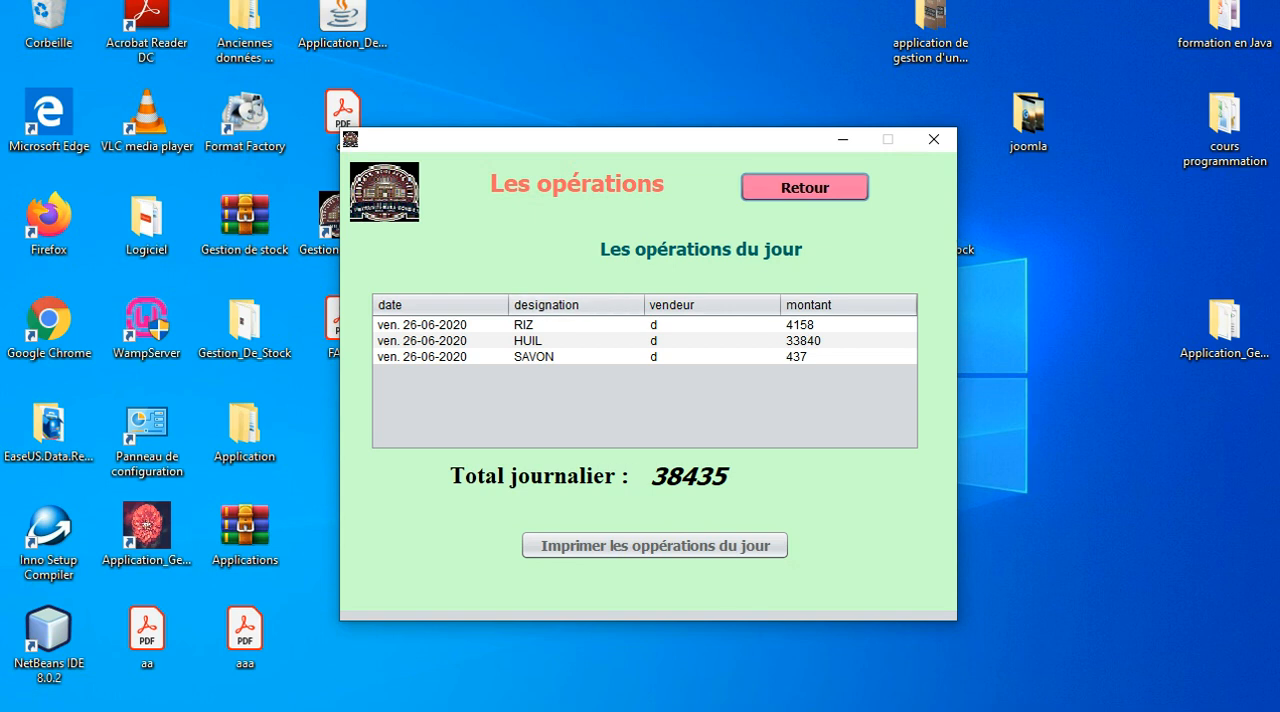
click(805, 187)
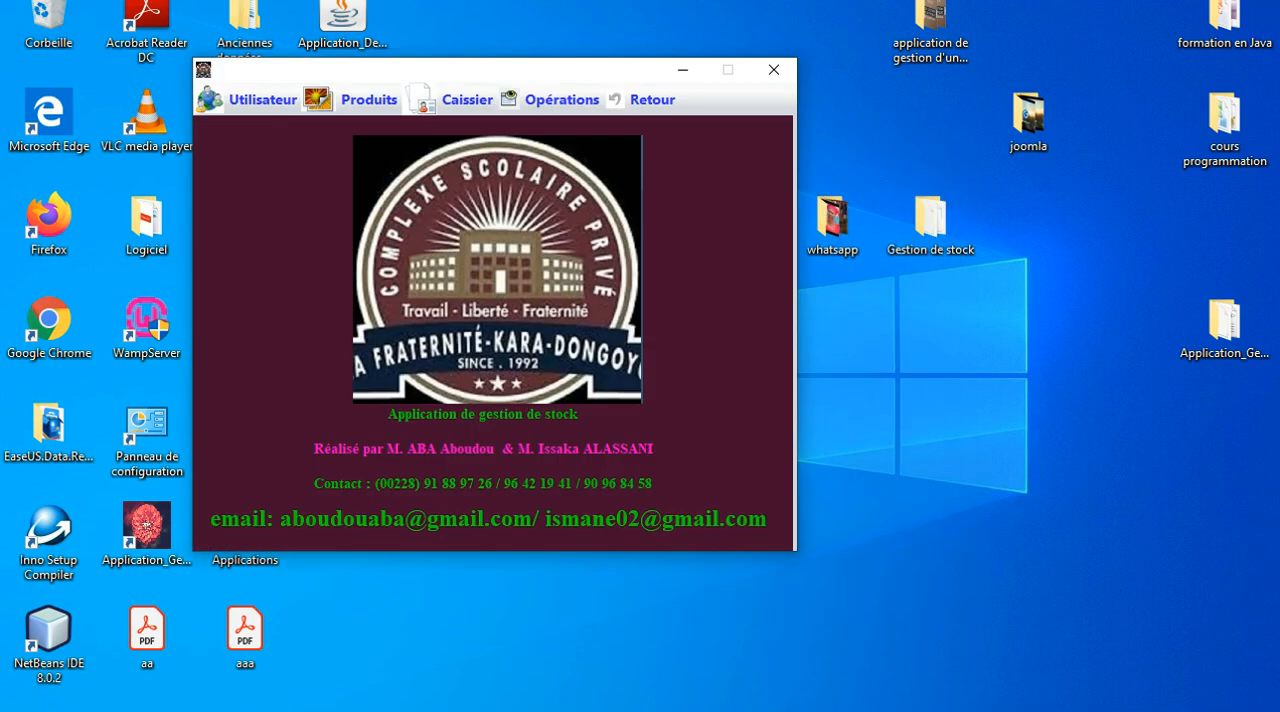
Reposition the main window and view the Opérations Journalières list, returning to the main window.
drag(450, 69, 584, 69)
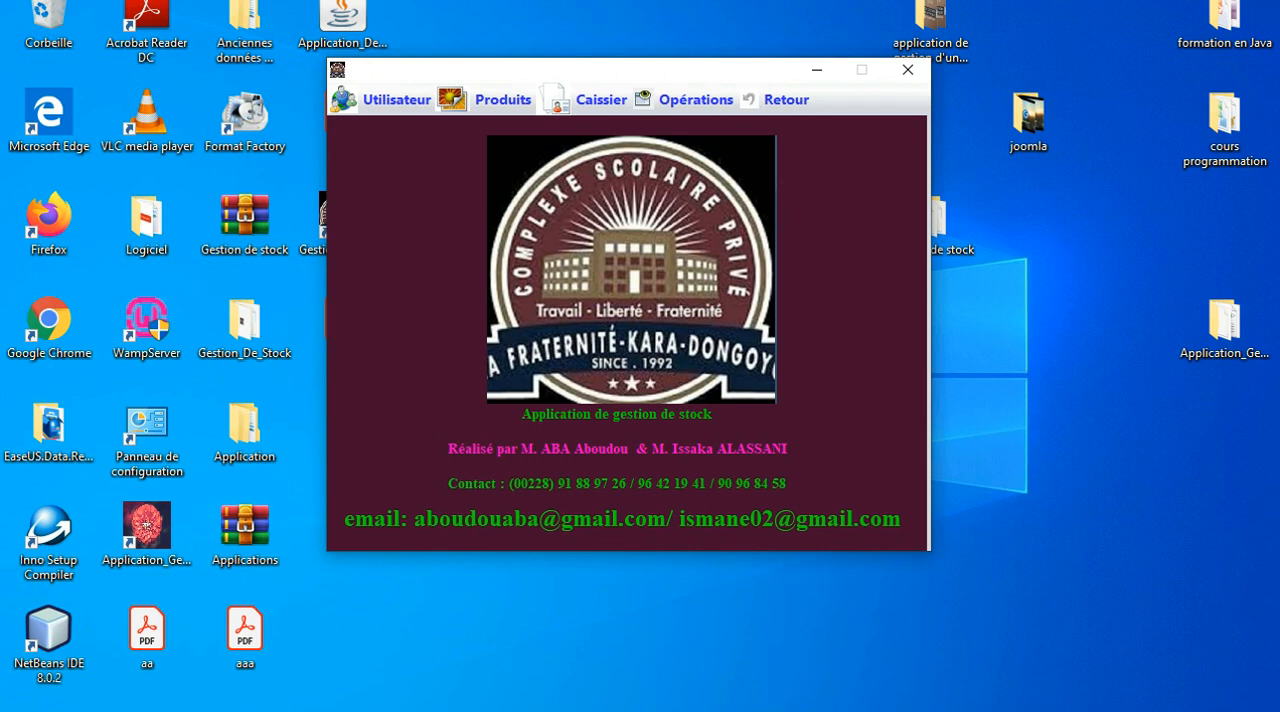
click(694, 100)
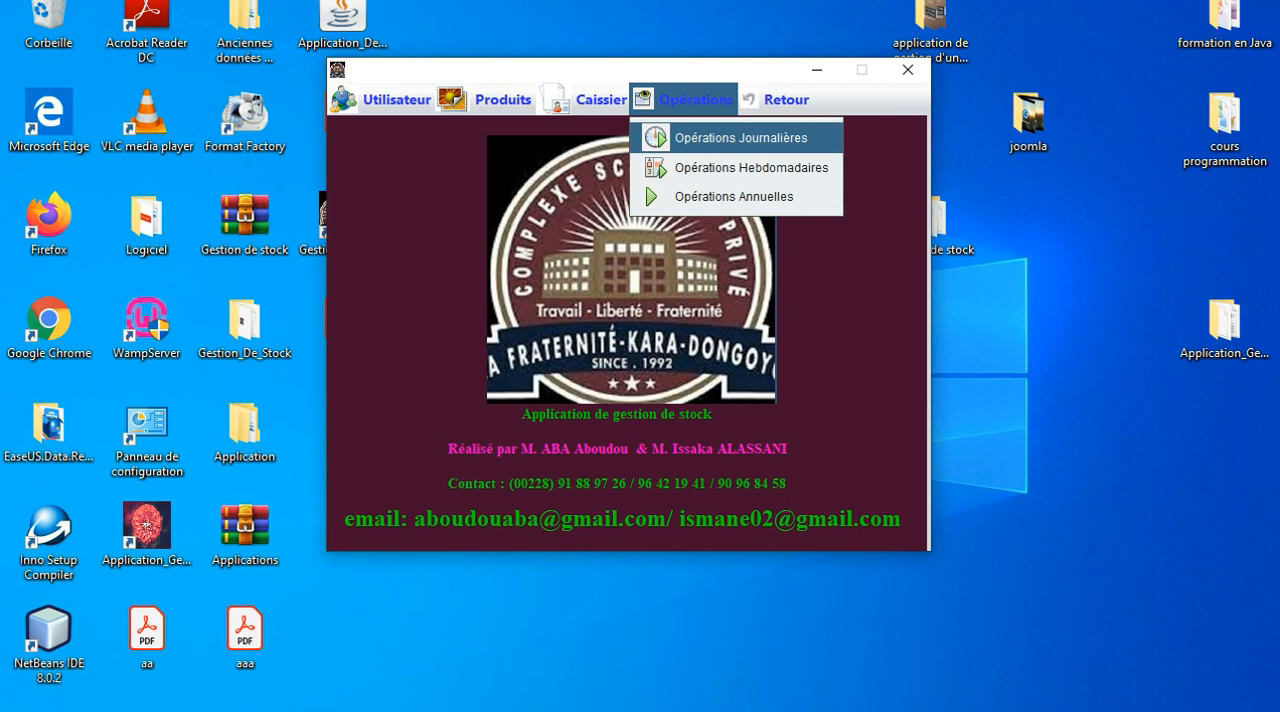
key(Return)
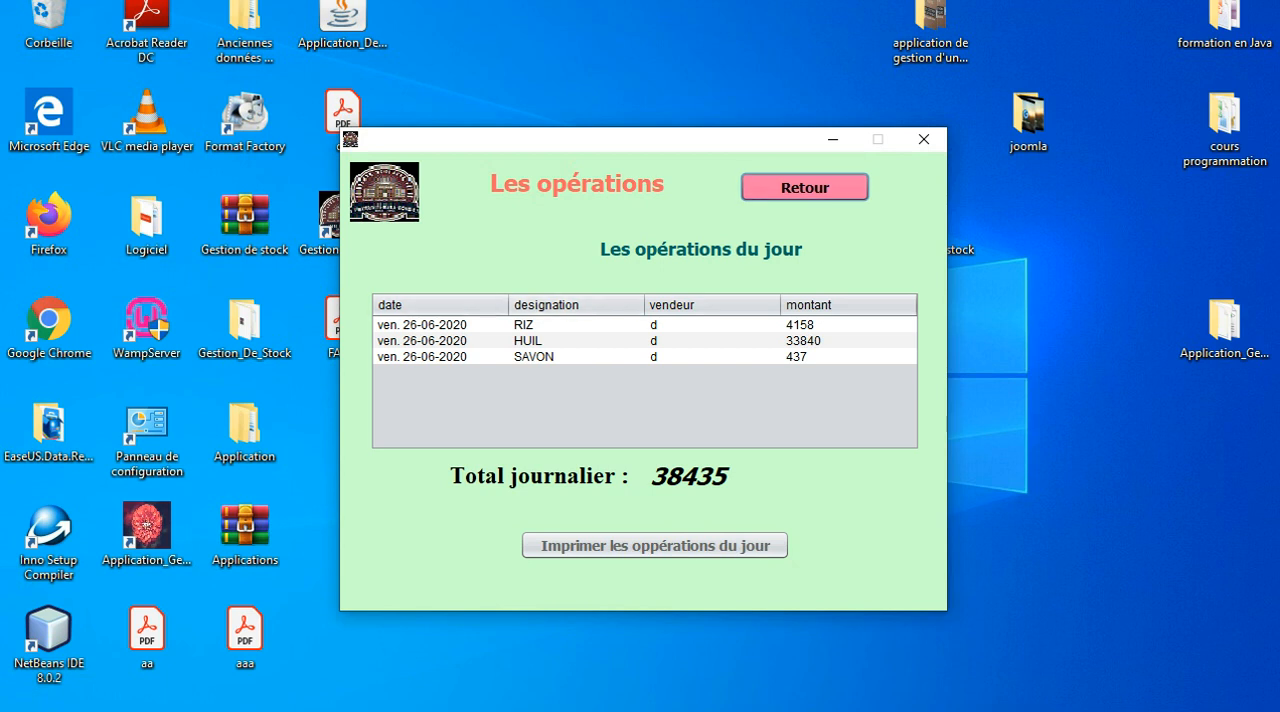
click(805, 187)
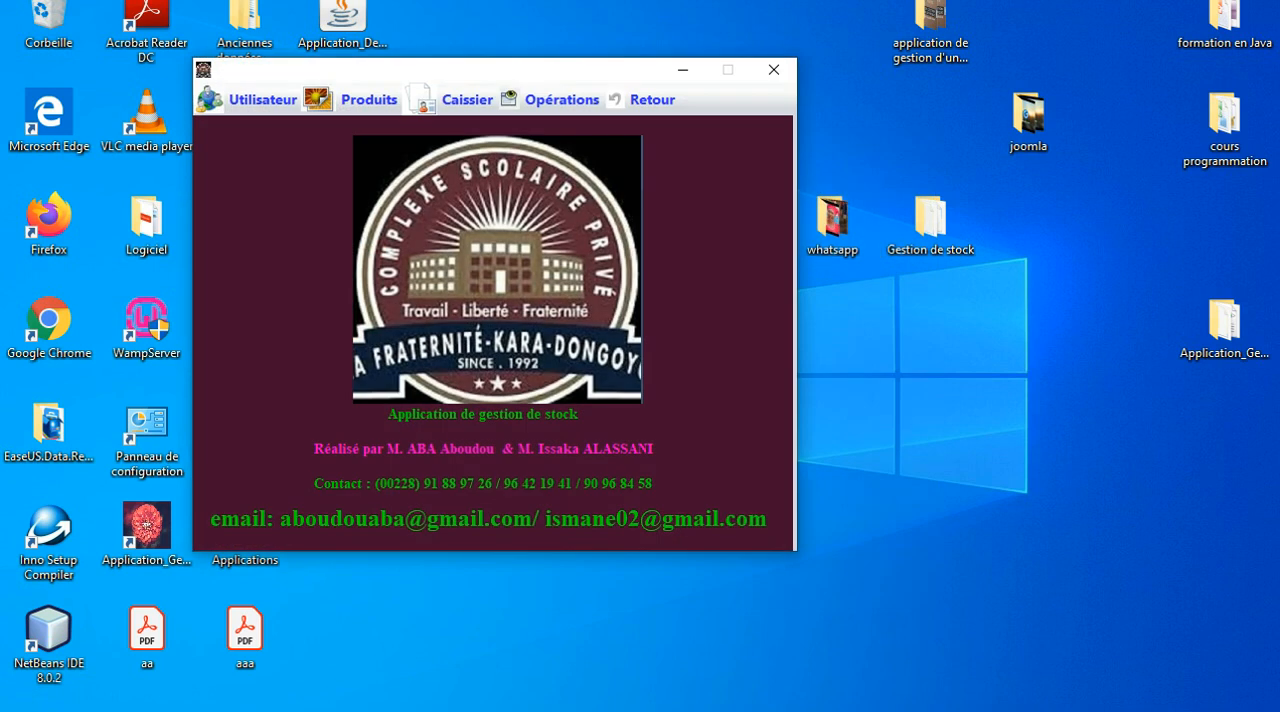
View the Opérations Hebdomadaires and the Opérations Annuelles lists, returning to the main window after each.
click(561, 100)
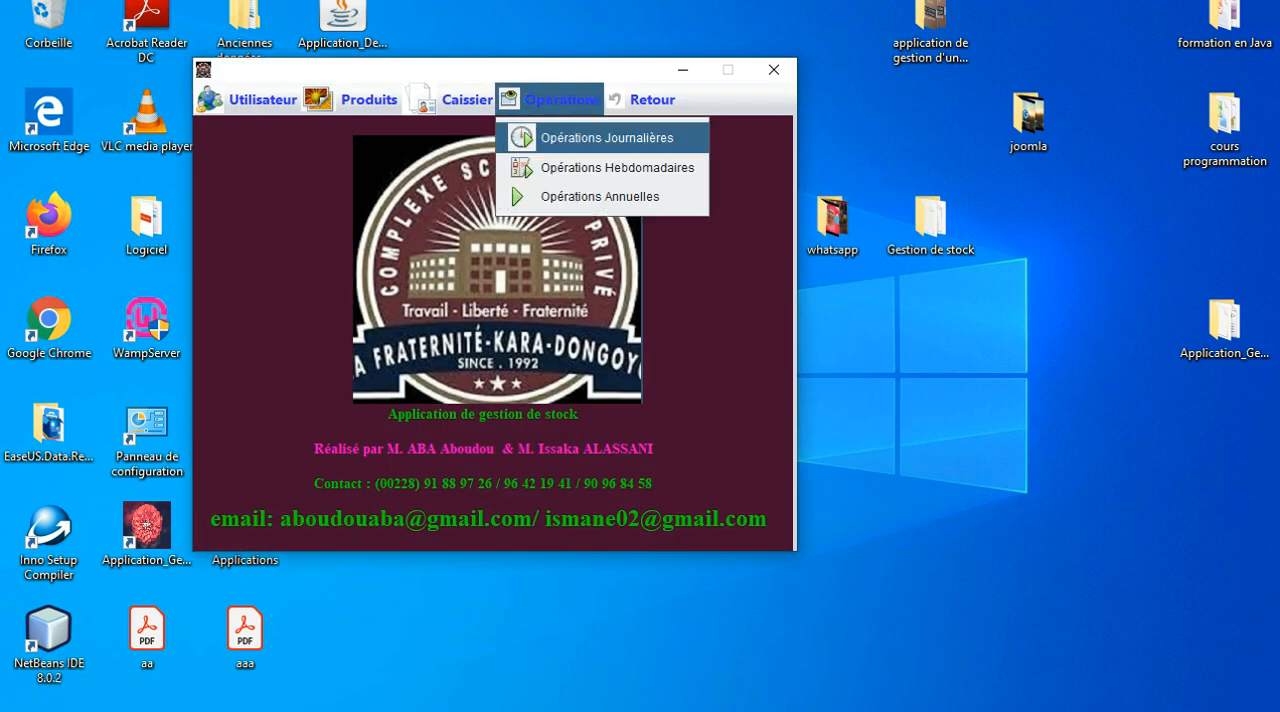
click(617, 168)
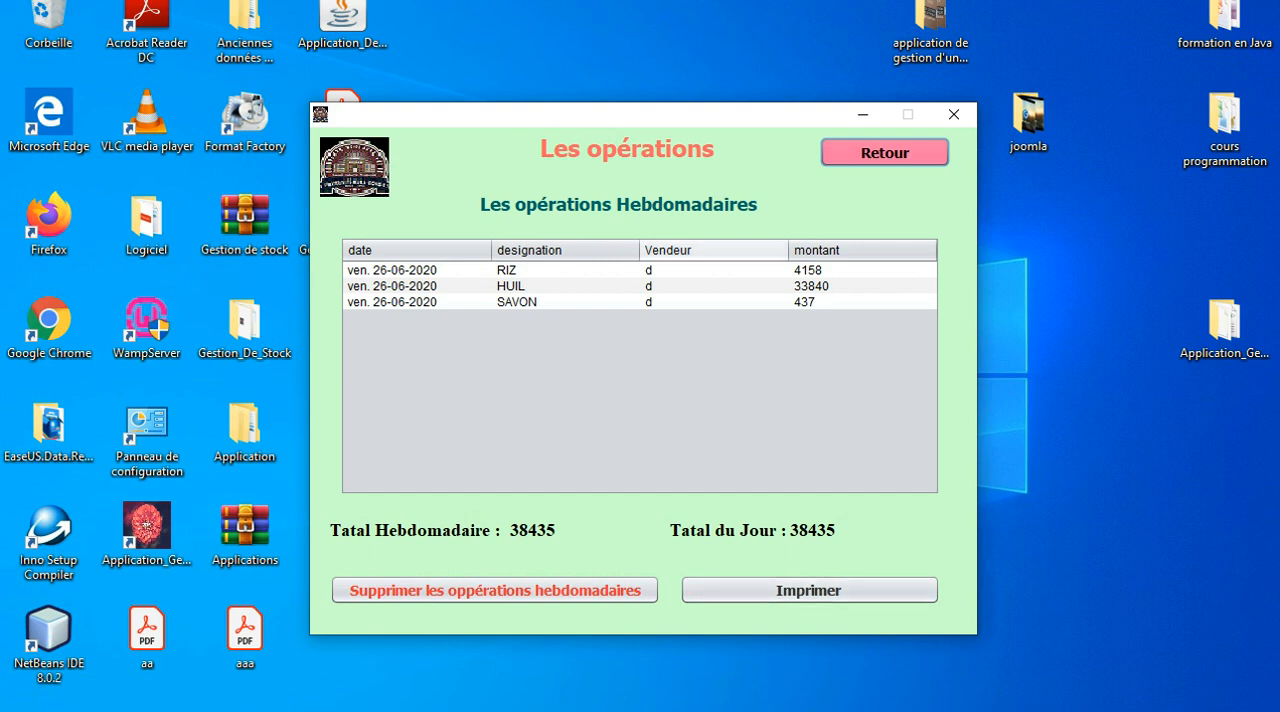
click(885, 152)
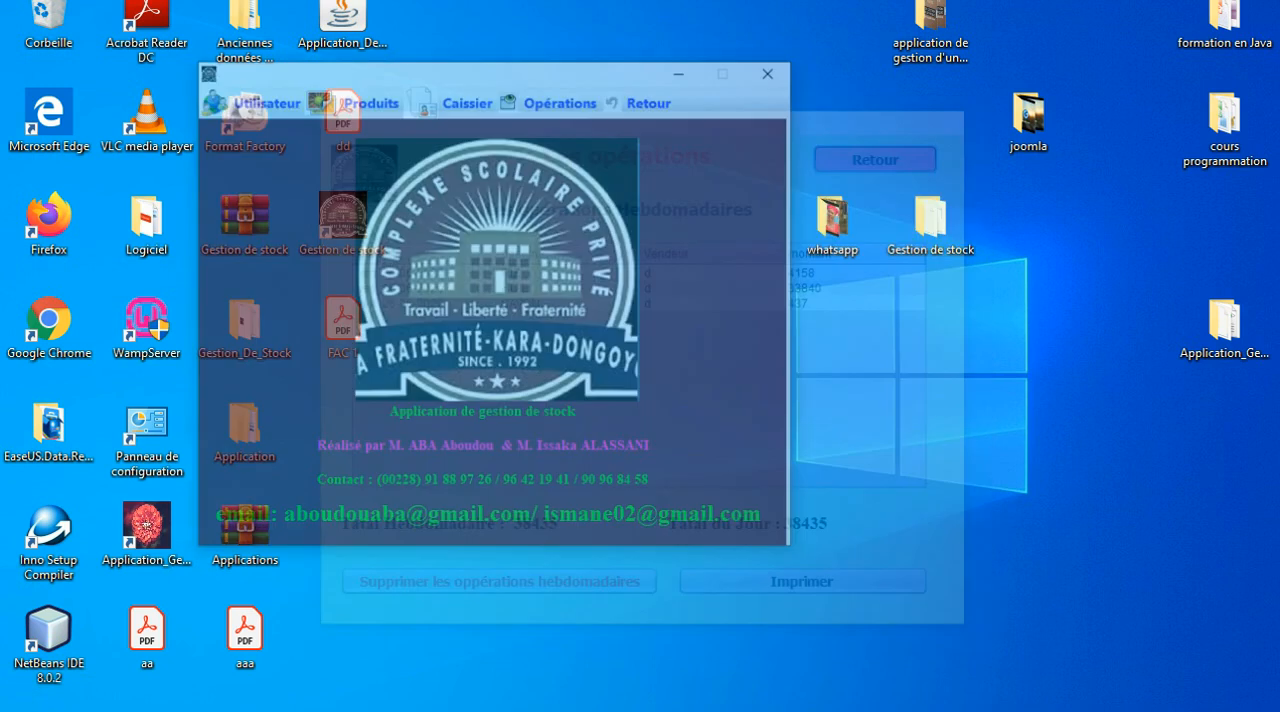
click(550, 100)
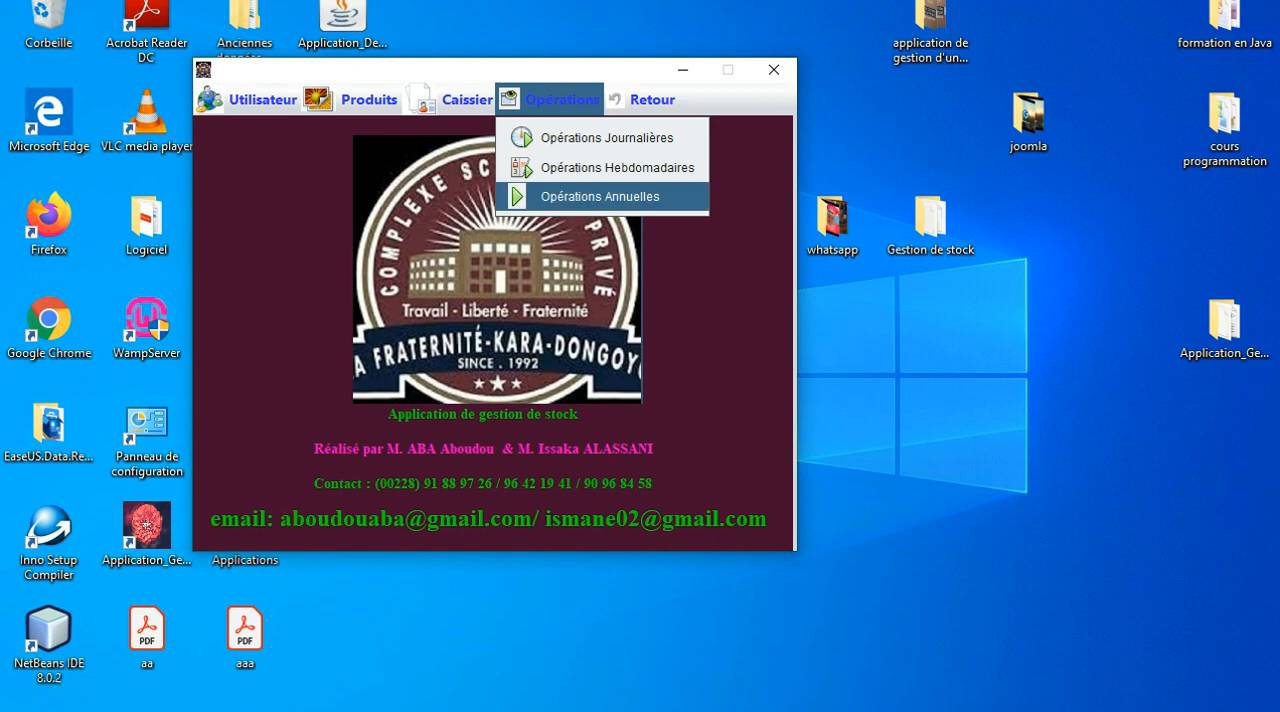
click(600, 196)
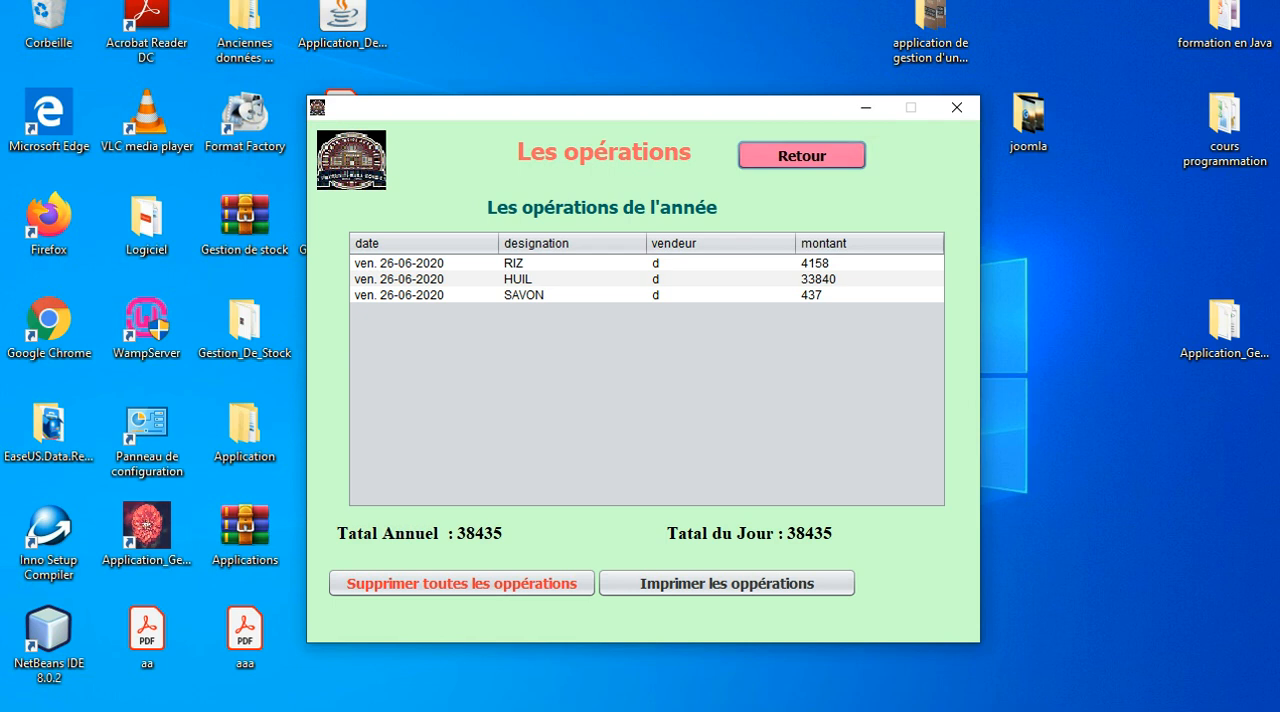
click(801, 155)
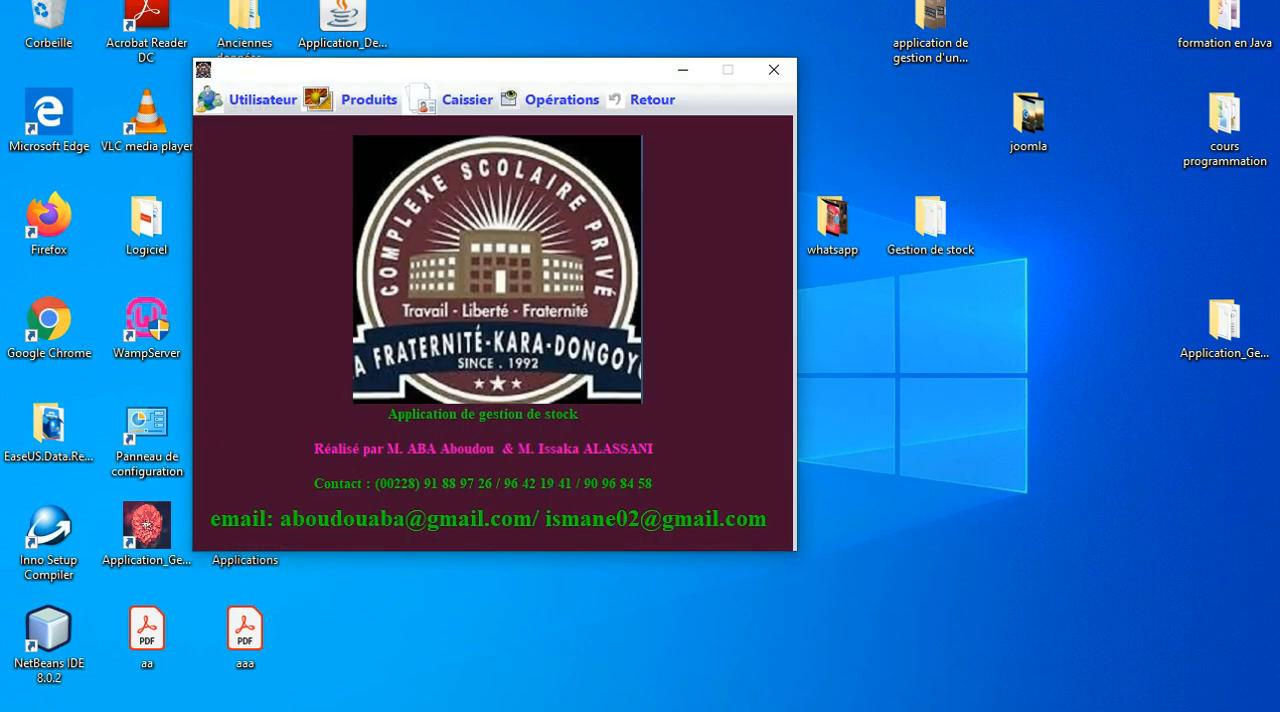
Close the cashier session from the Caissier screen, confirm it, and check the day's operations list.
click(550, 99)
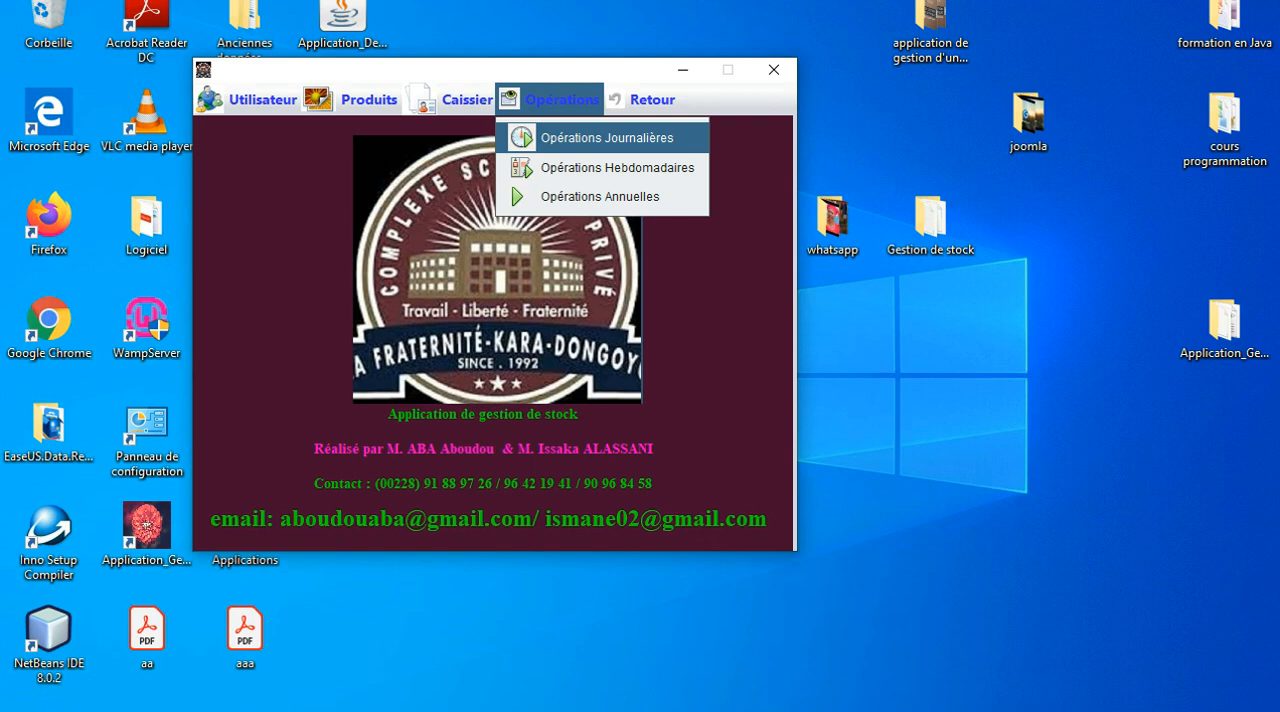
click(464, 100)
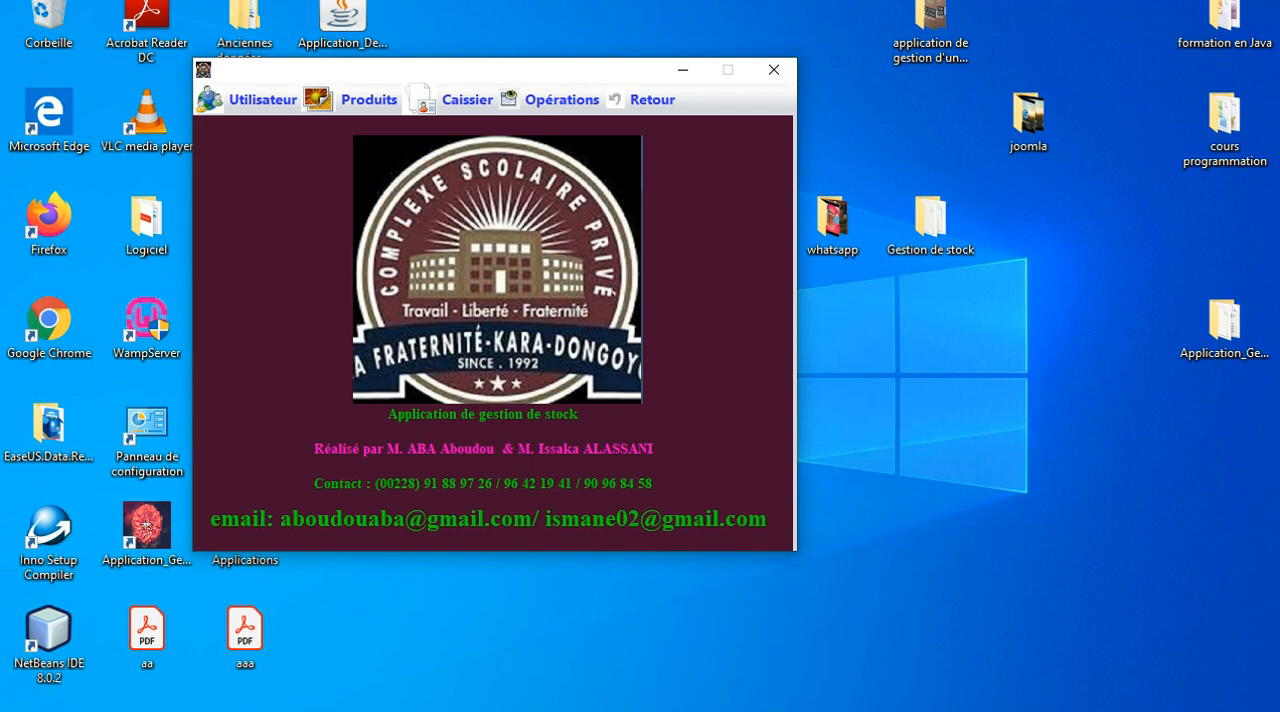
click(467, 100)
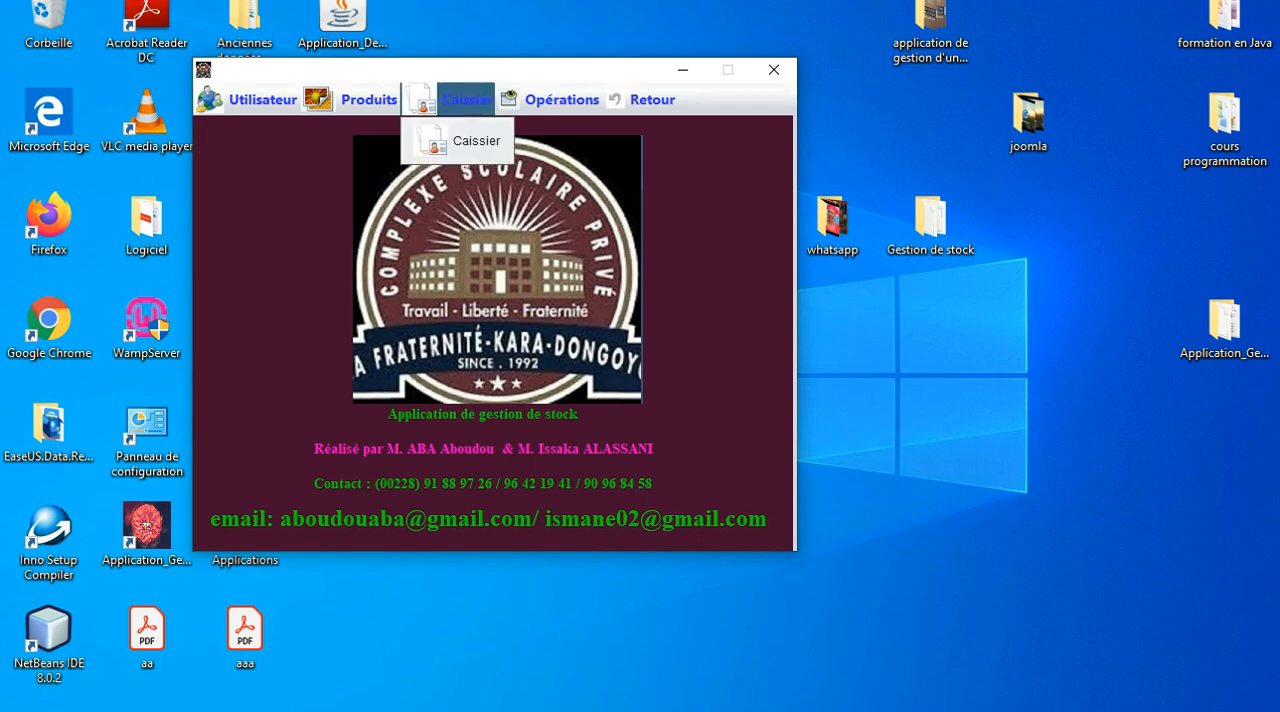
click(476, 141)
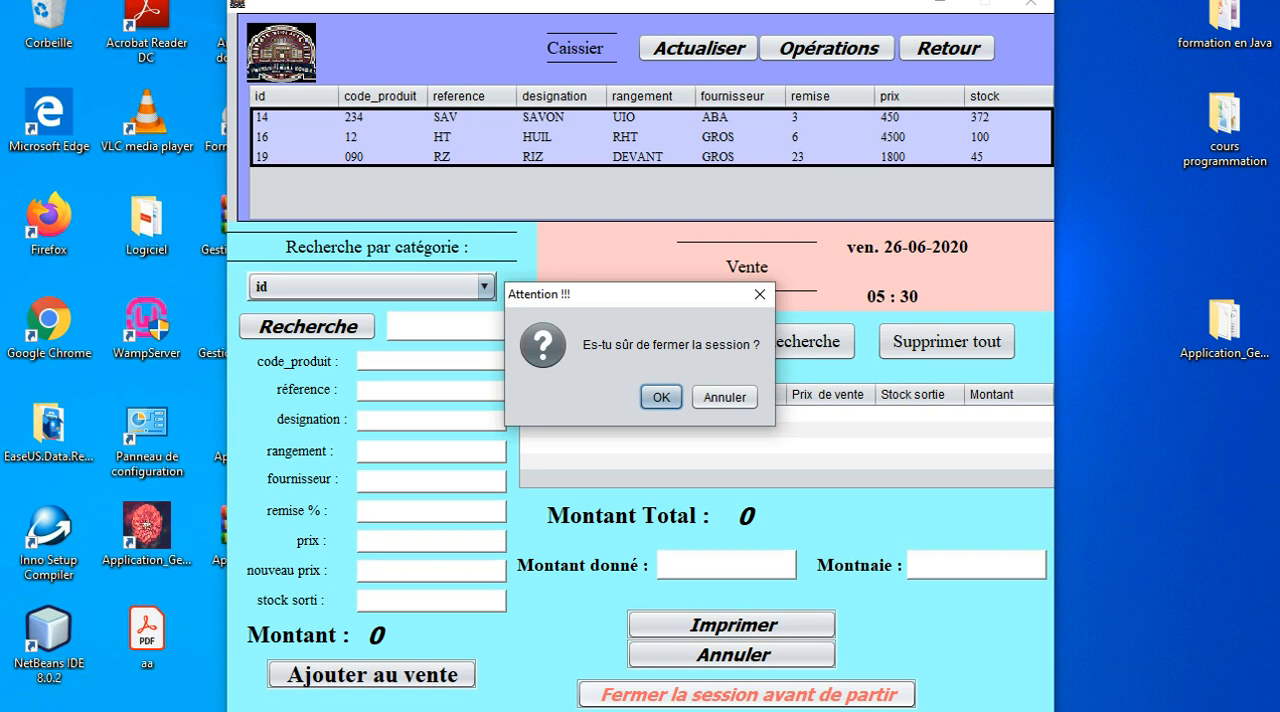
click(661, 397)
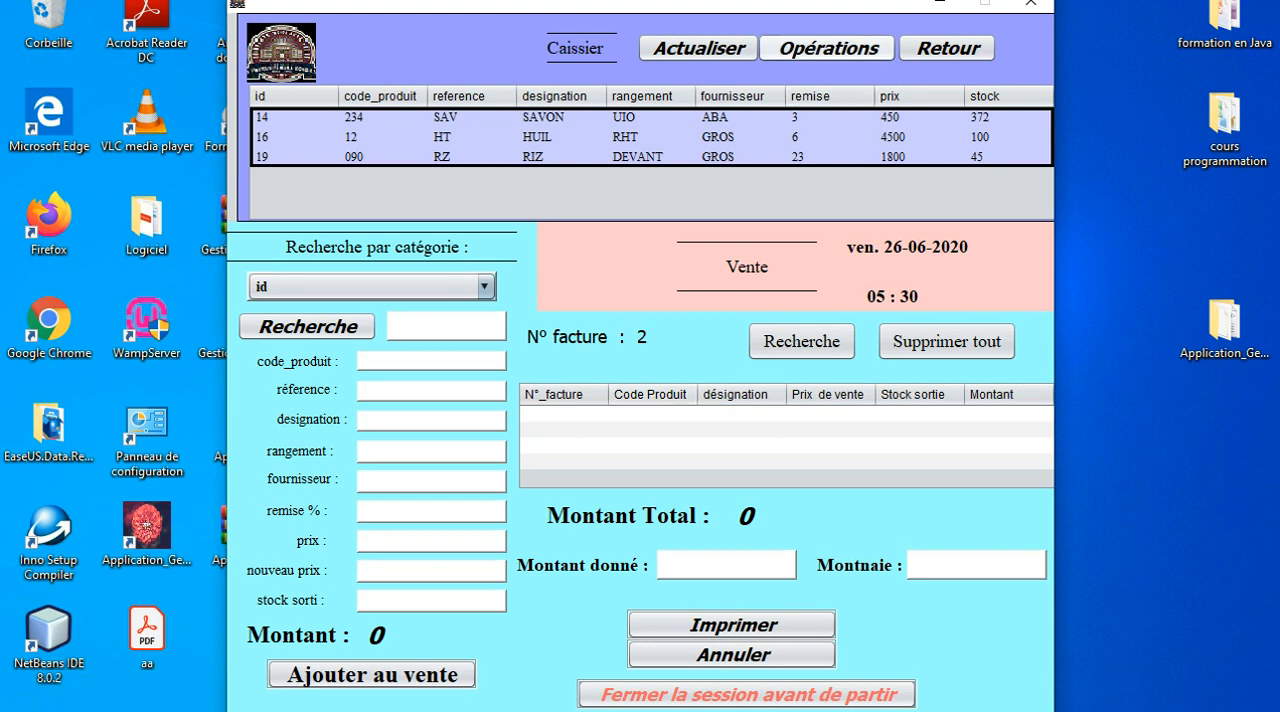
click(829, 48)
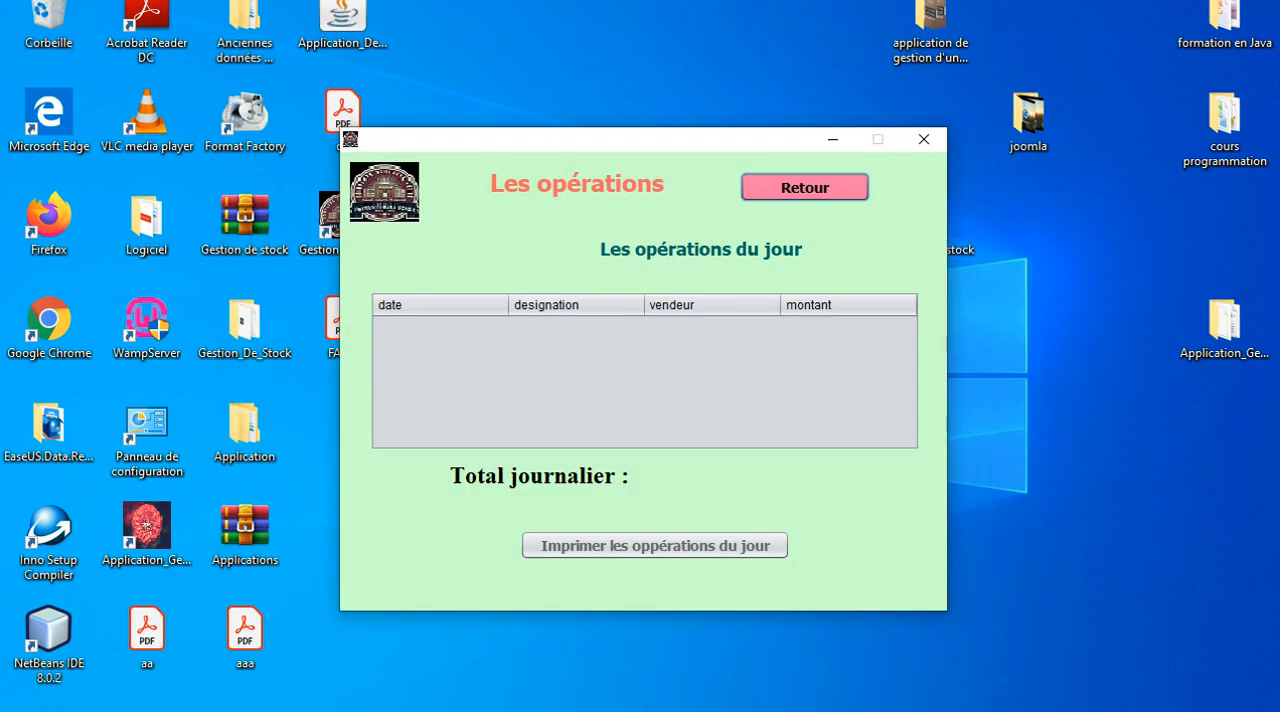
click(805, 187)
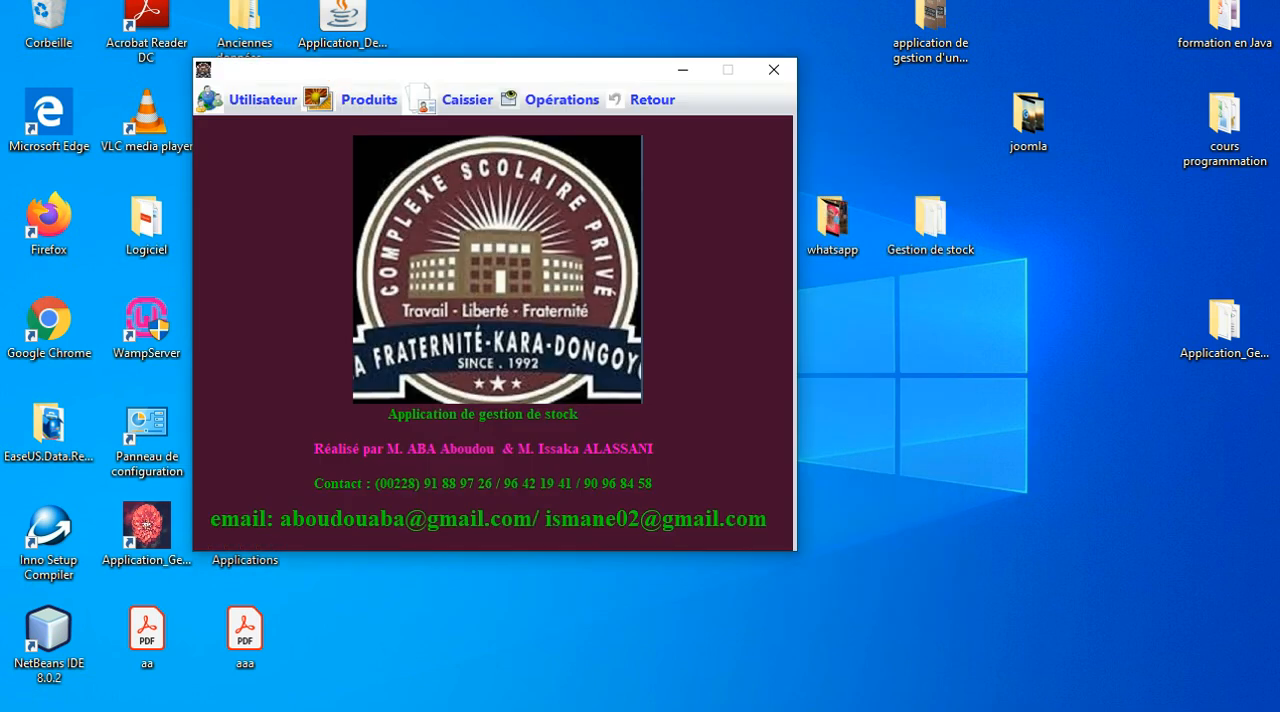
Reopen the Caissier screen and add the product RIZ to the sale with a stock sorti of 2.
click(466, 100)
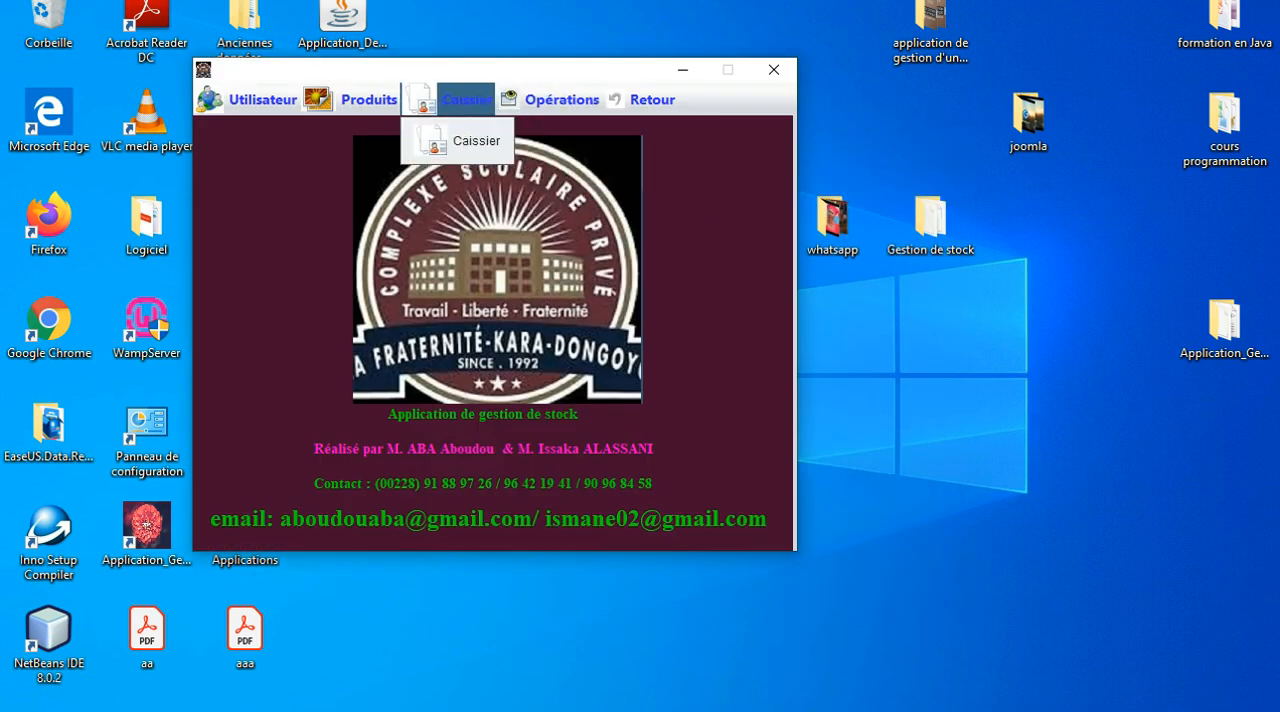
click(466, 100)
click(466, 100)
click(470, 140)
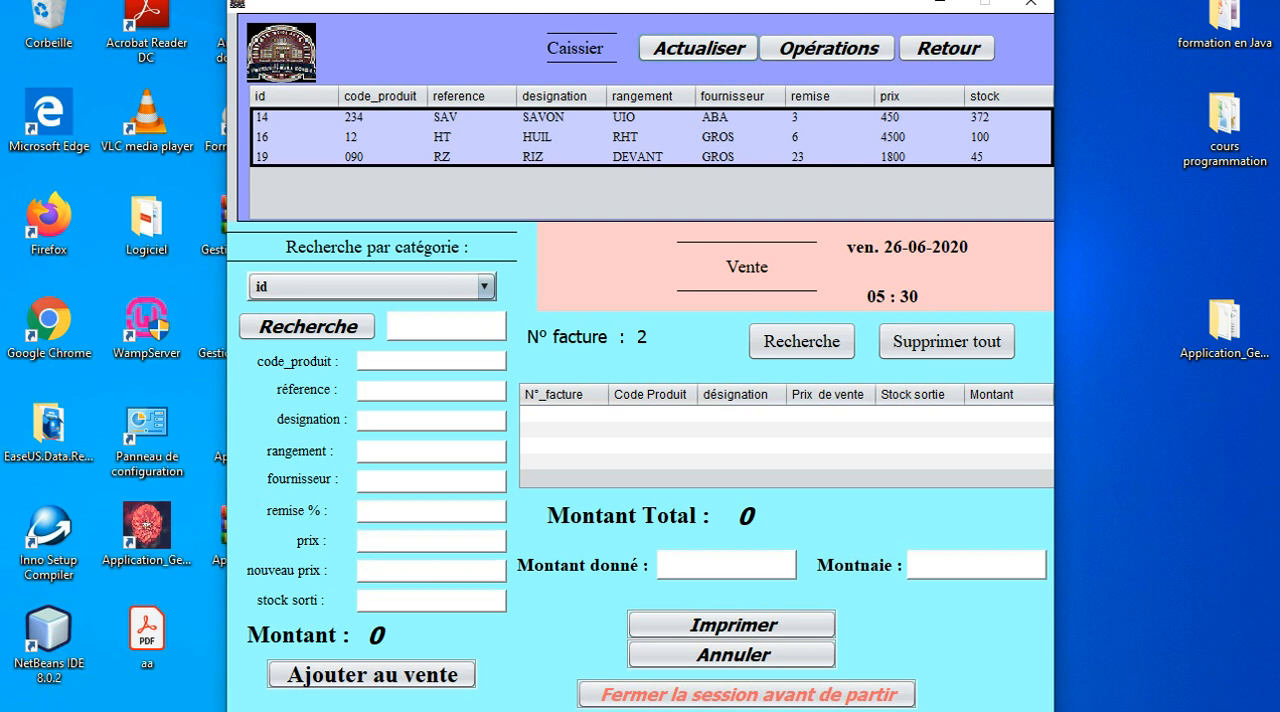
click(561, 157)
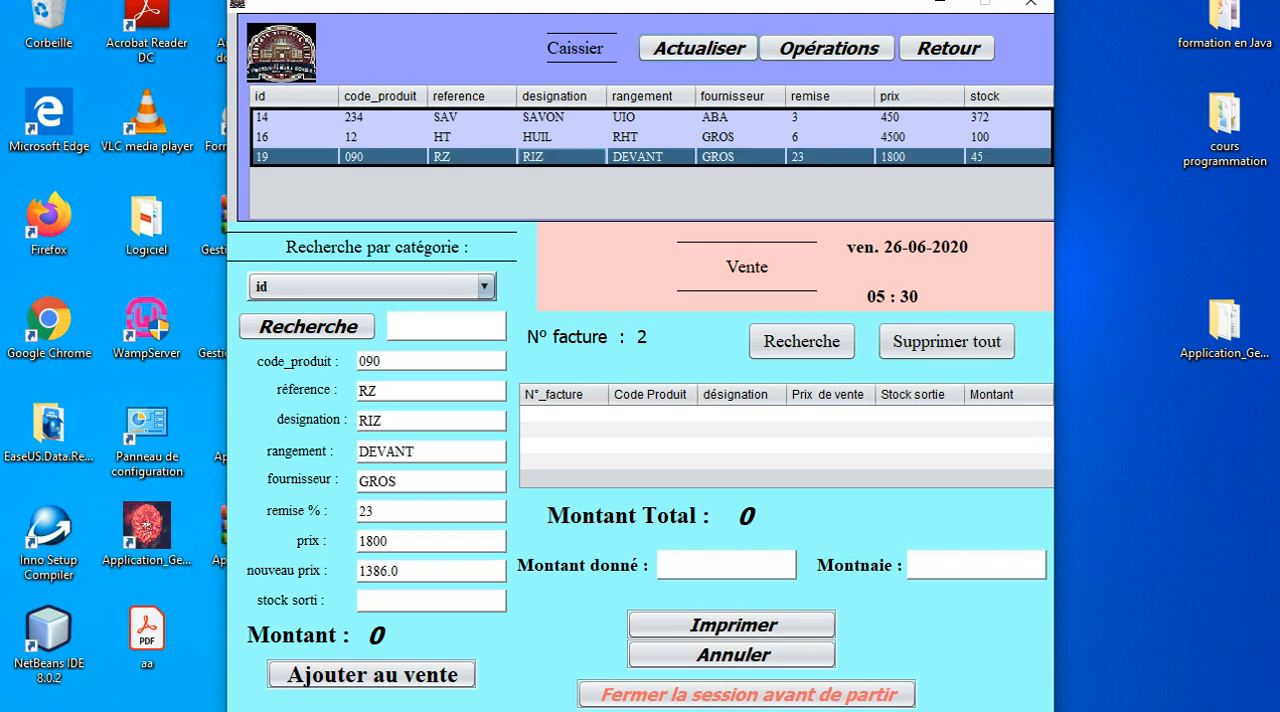
click(425, 601)
text(2)
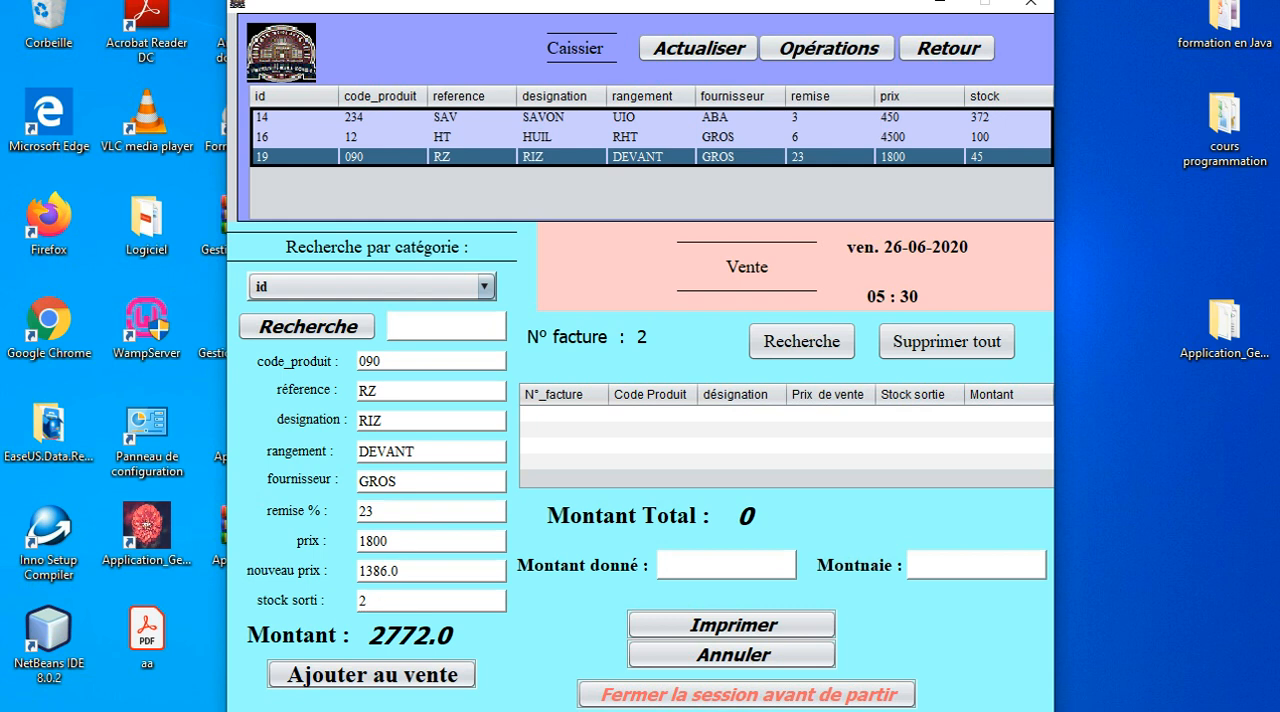
click(372, 675)
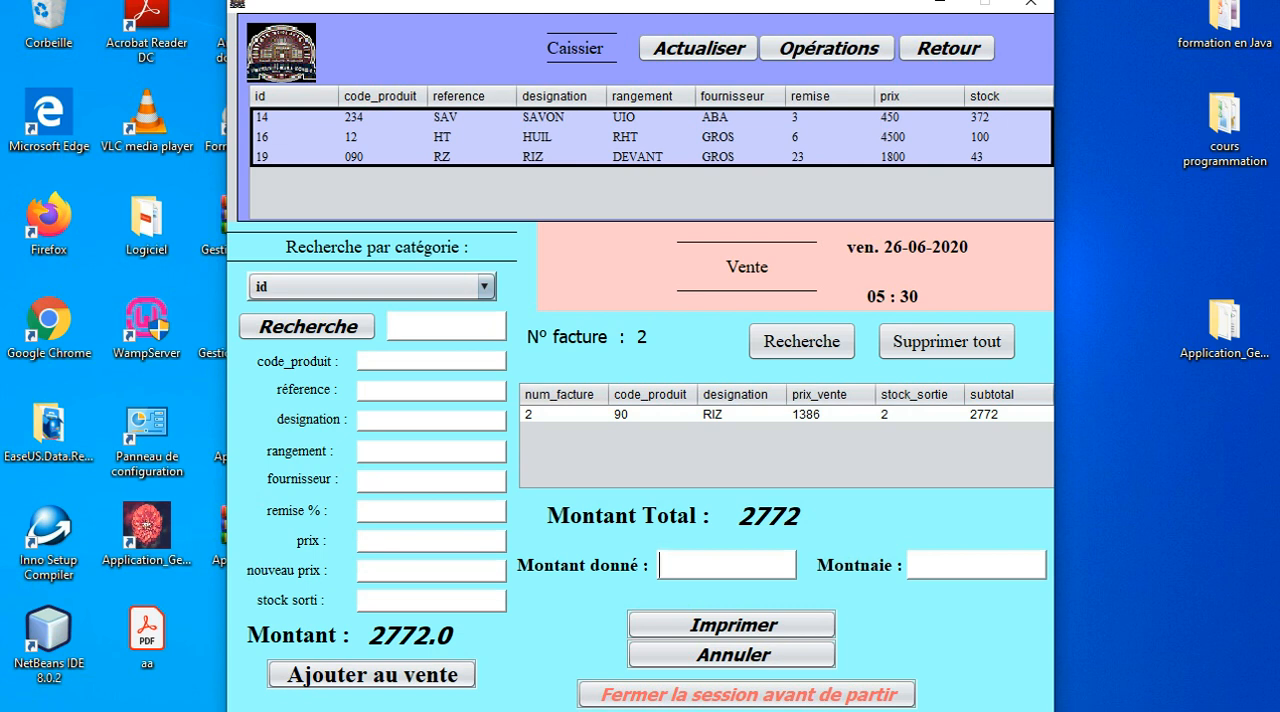
Set the Montant donné to 3000 and open the printable invoice for the RIZ sale.
text(3000)
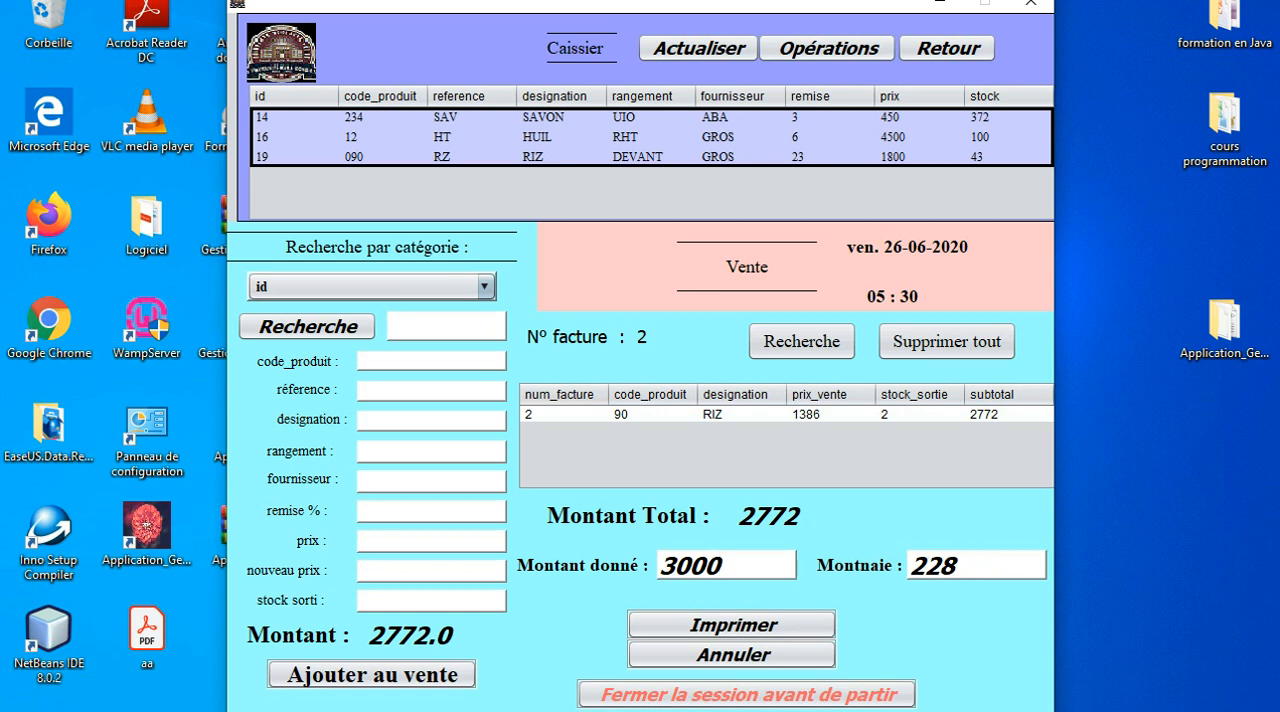
click(731, 625)
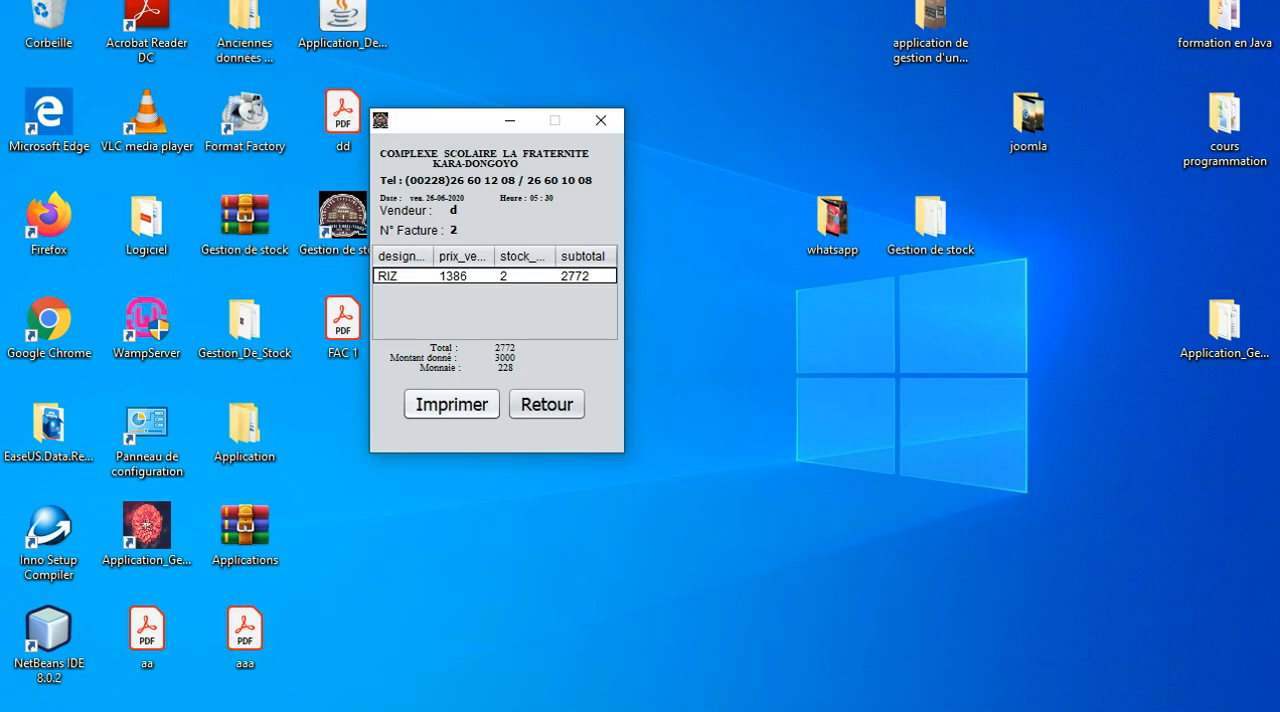
click(452, 404)
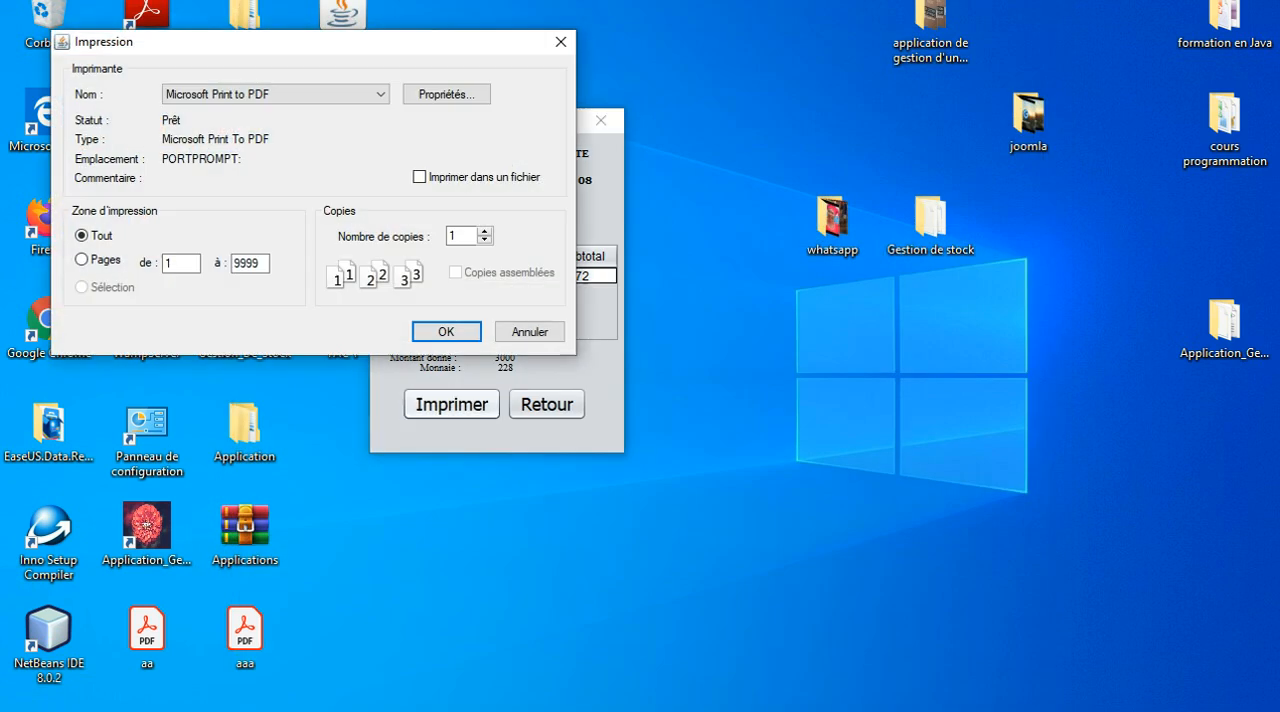
key(Tab)
key(Return)
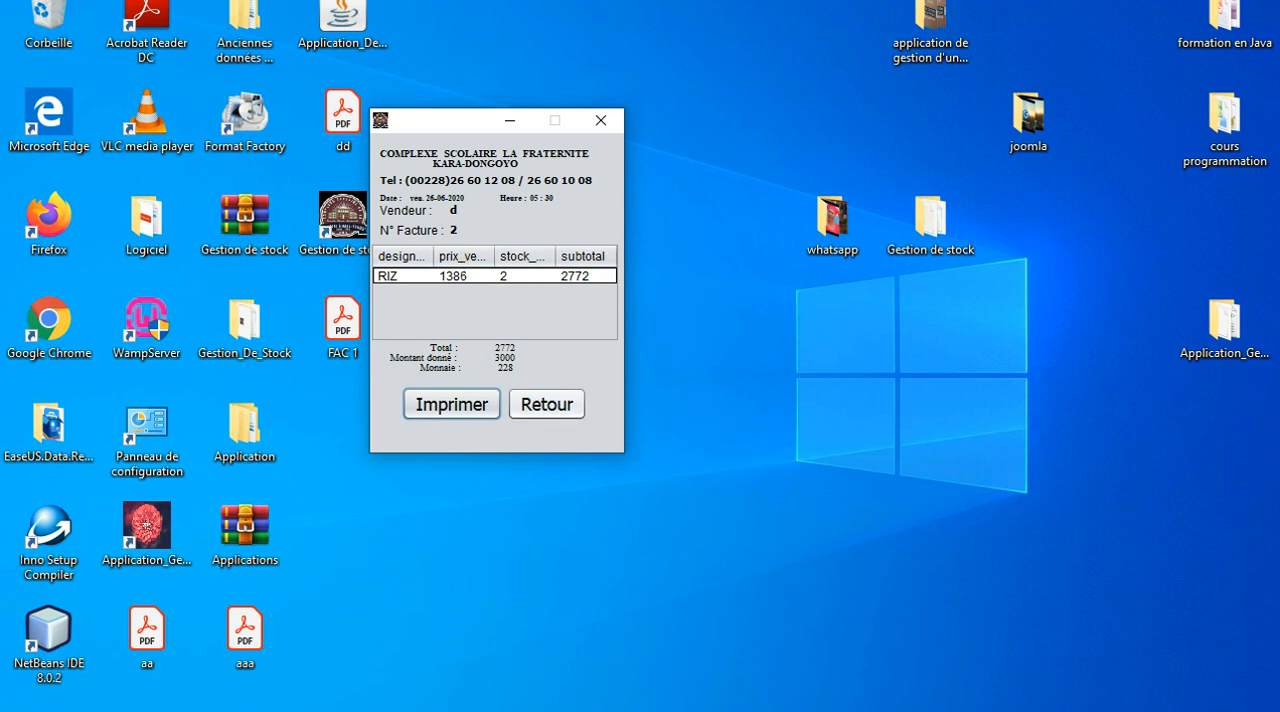
Return to the Caissier screen and add the product HUIL to a new sale with a stock sorti of 3.
click(546, 404)
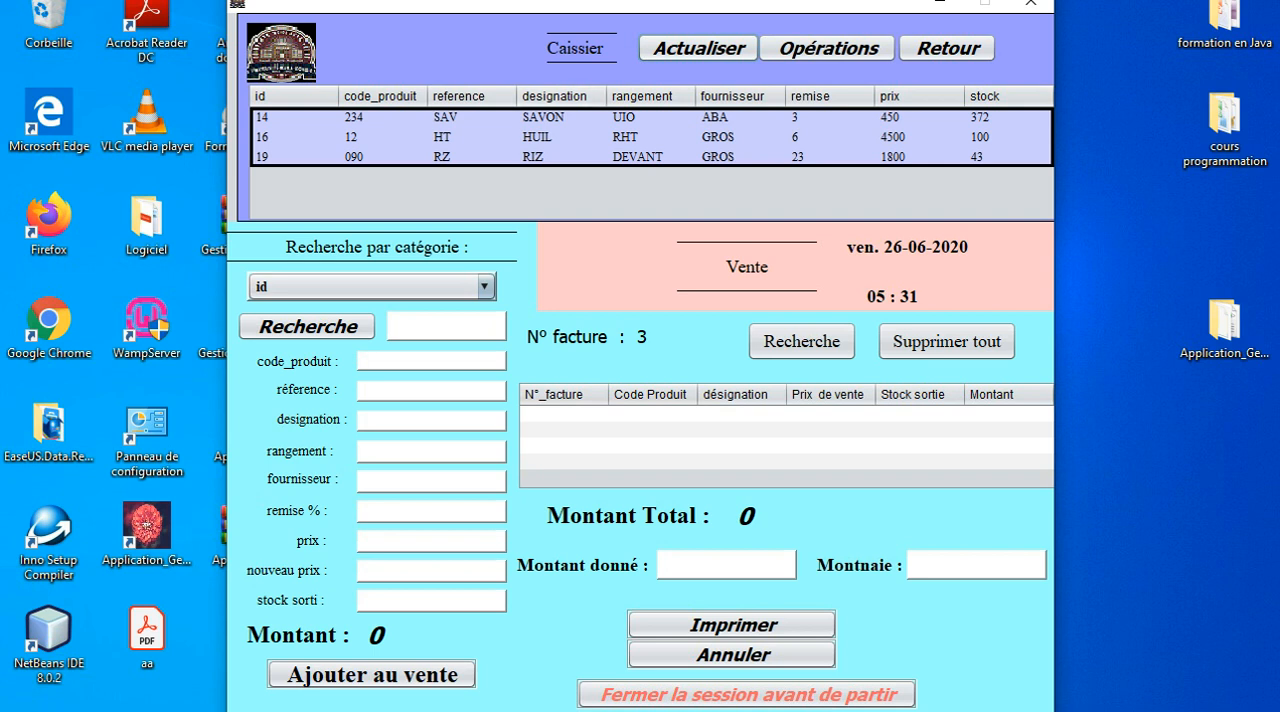
click(651, 138)
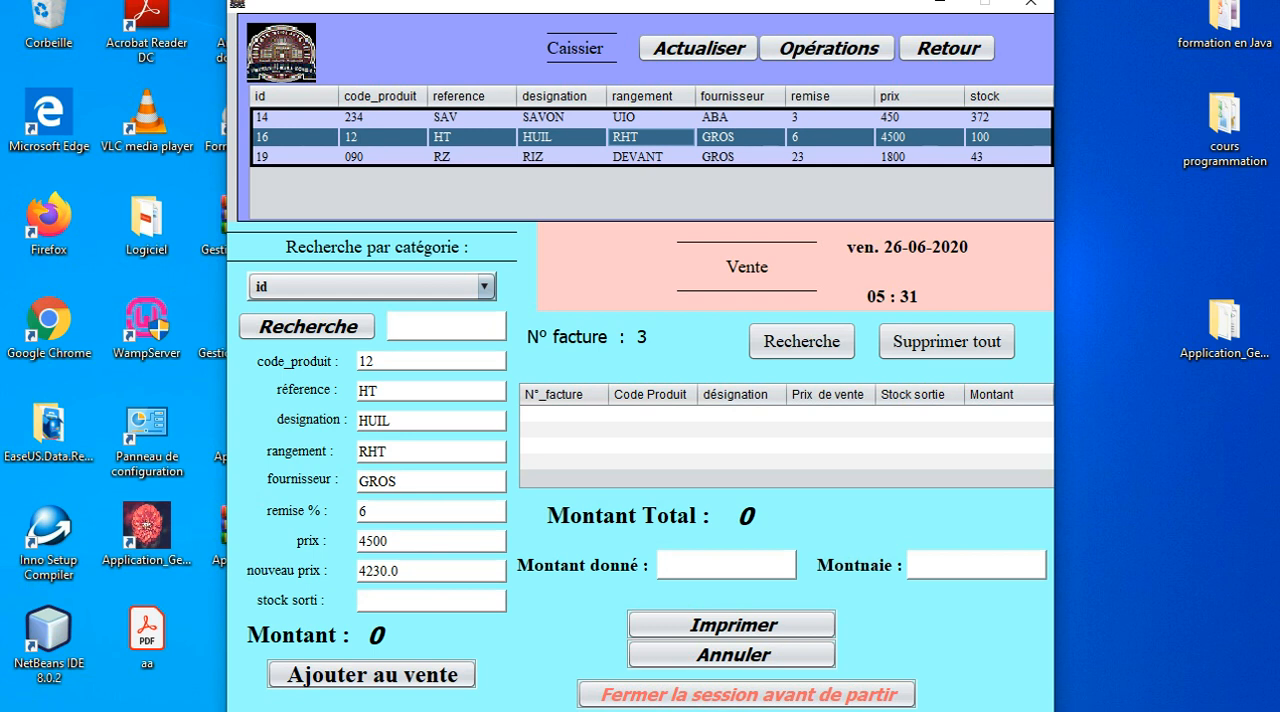
click(431, 601)
text(3)
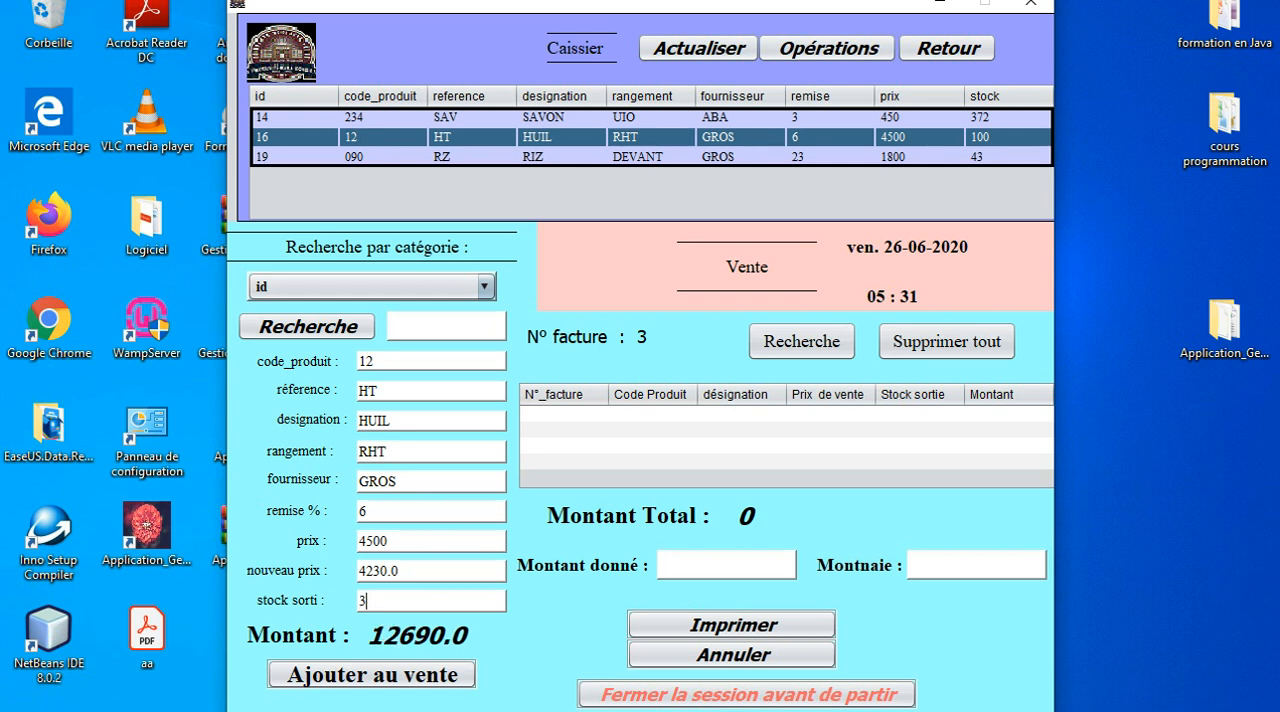
click(372, 675)
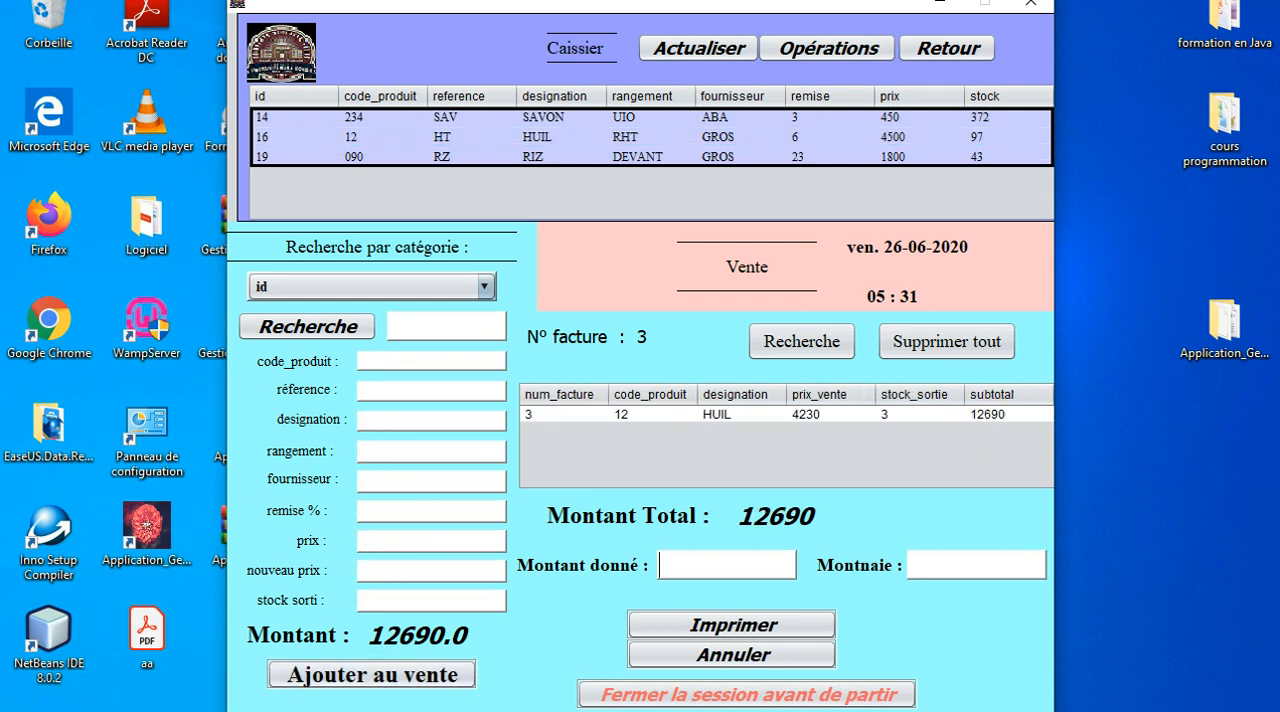
Set the Montant donné to 15000, open the HUIL invoice, cancel its print dialog and return to the Caissier screen.
text(15000)
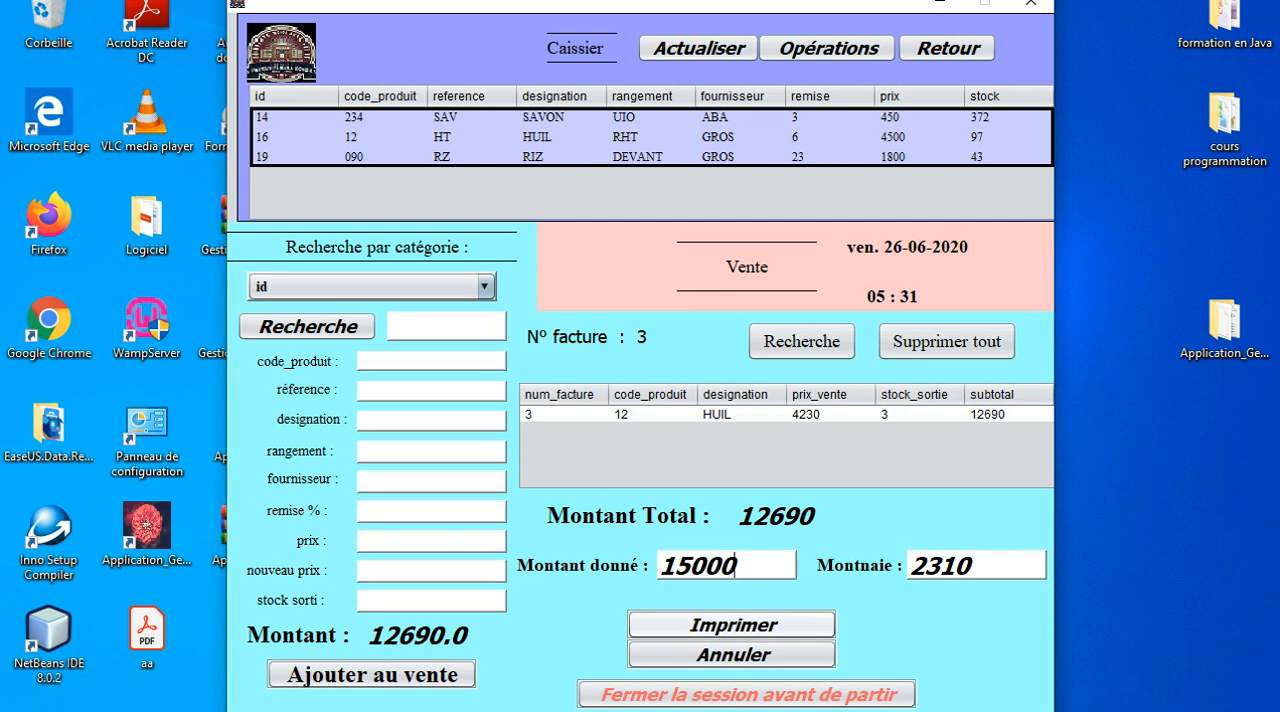
click(731, 624)
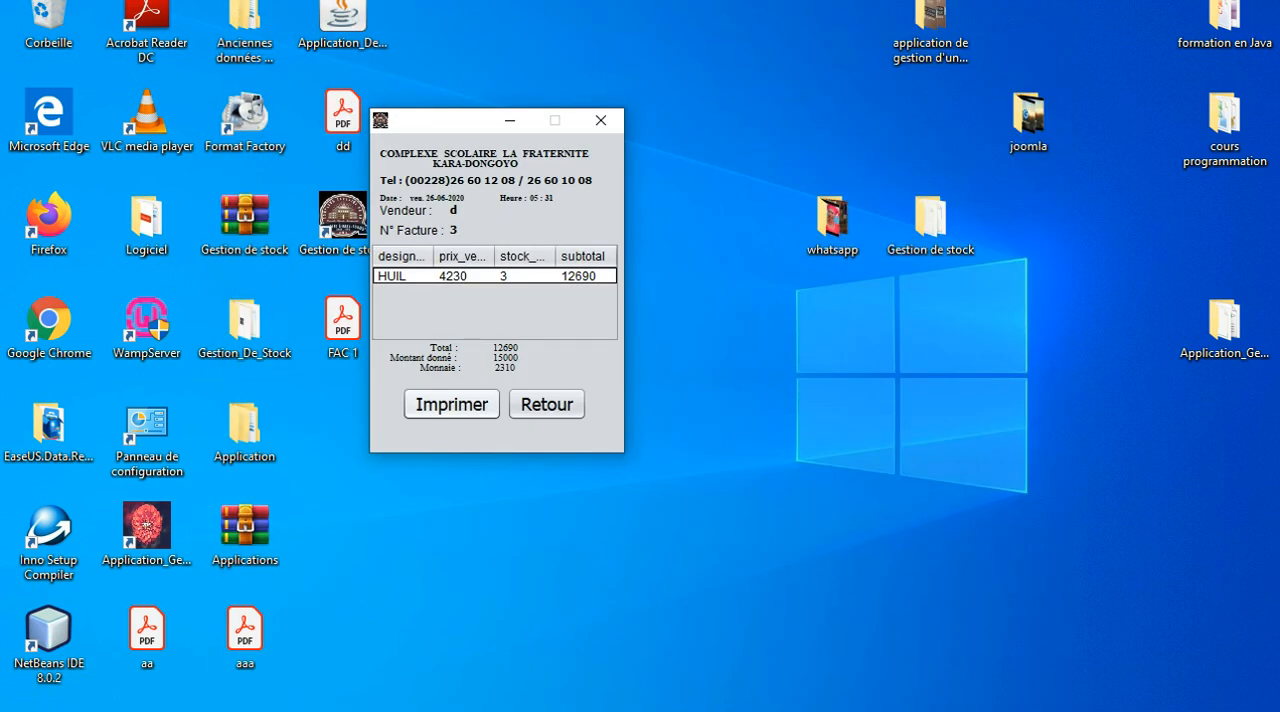
click(452, 404)
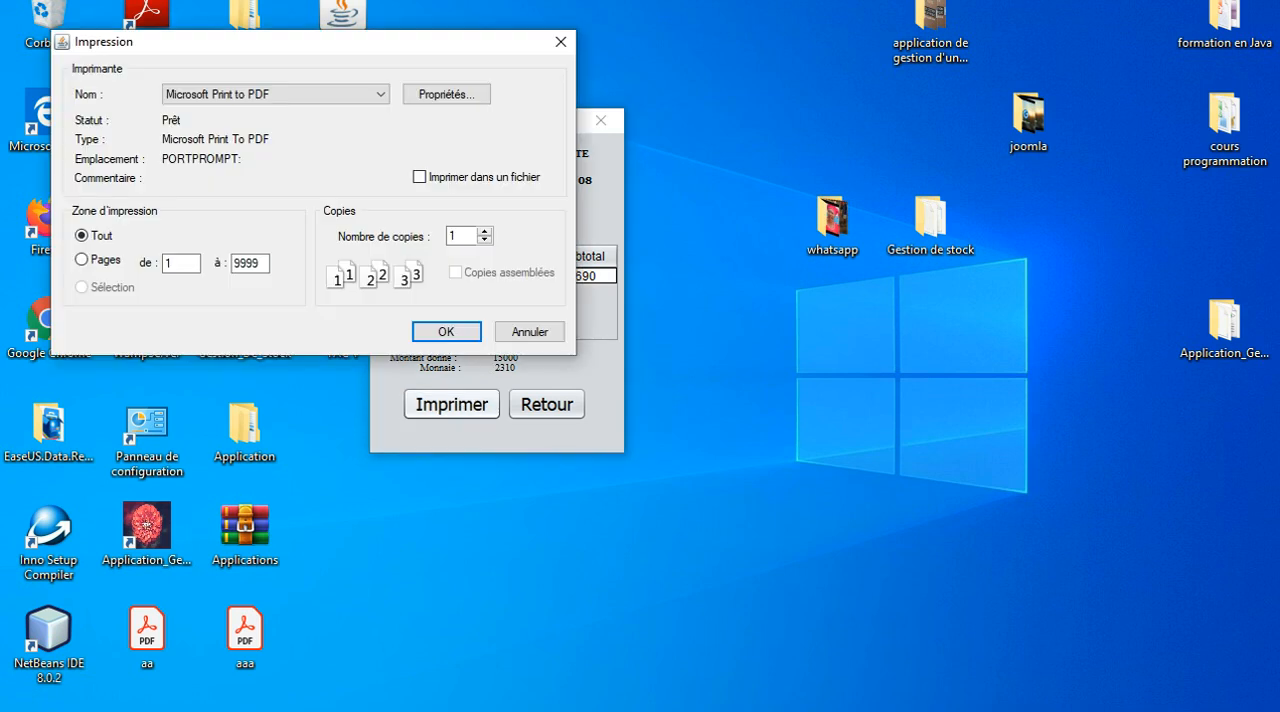
click(530, 332)
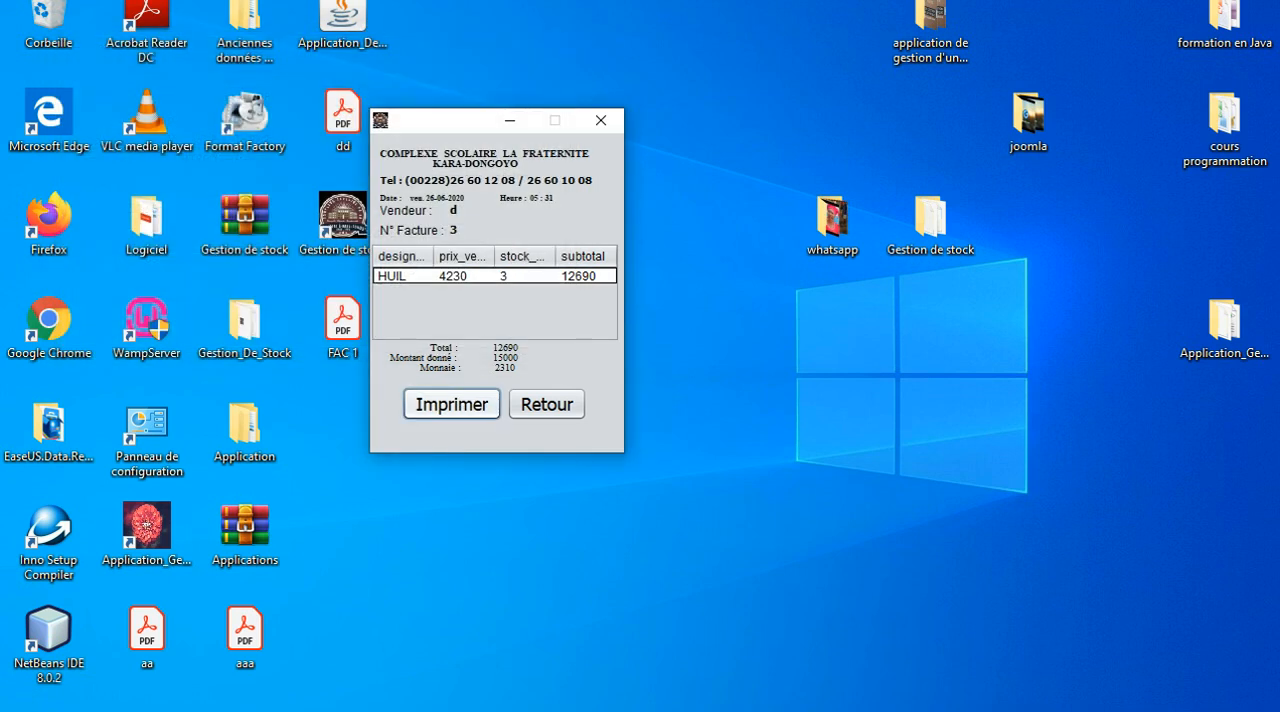
click(546, 404)
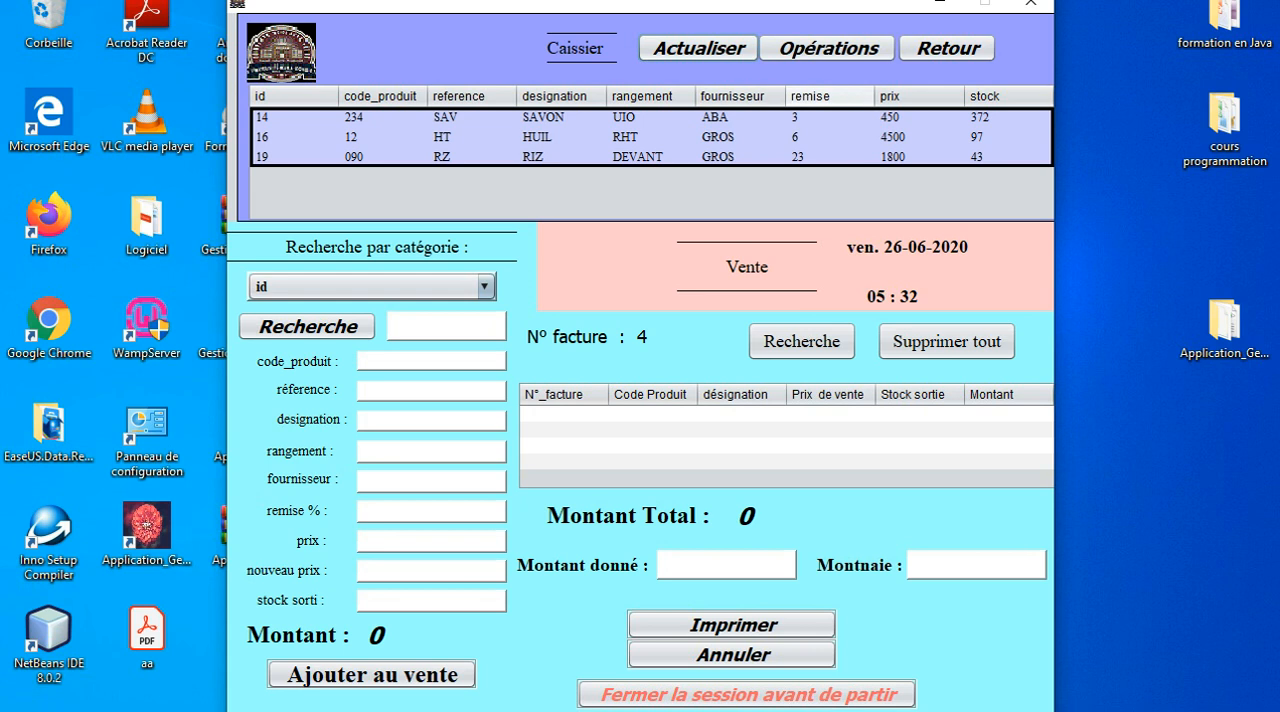
Review the day's operations from the Caissier screen and again through Opérations Journalières, returning to the main window.
click(829, 48)
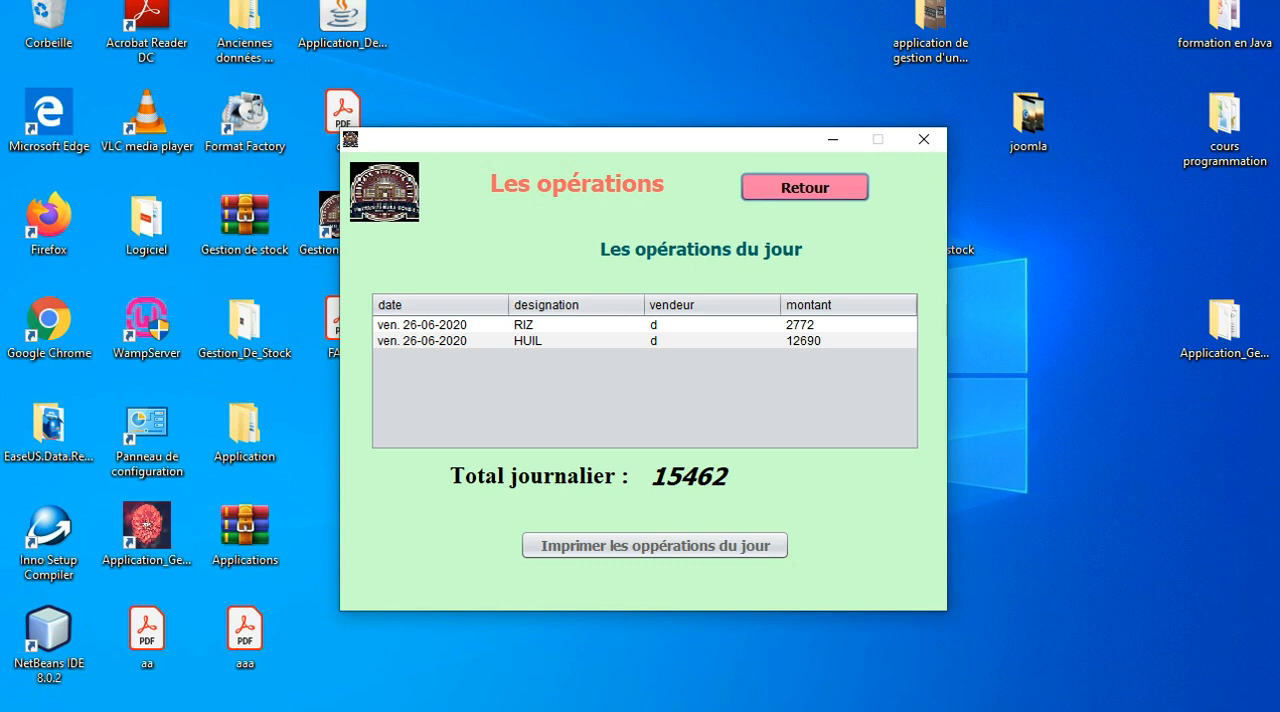
click(805, 187)
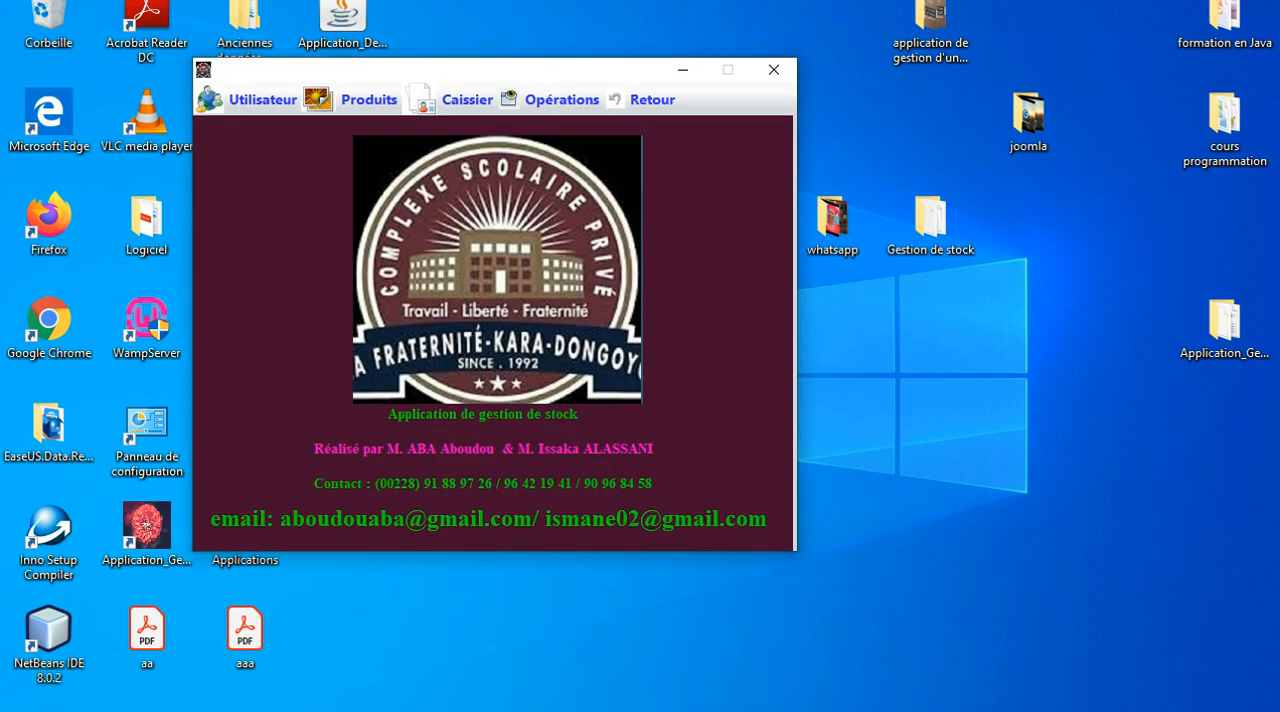
click(550, 100)
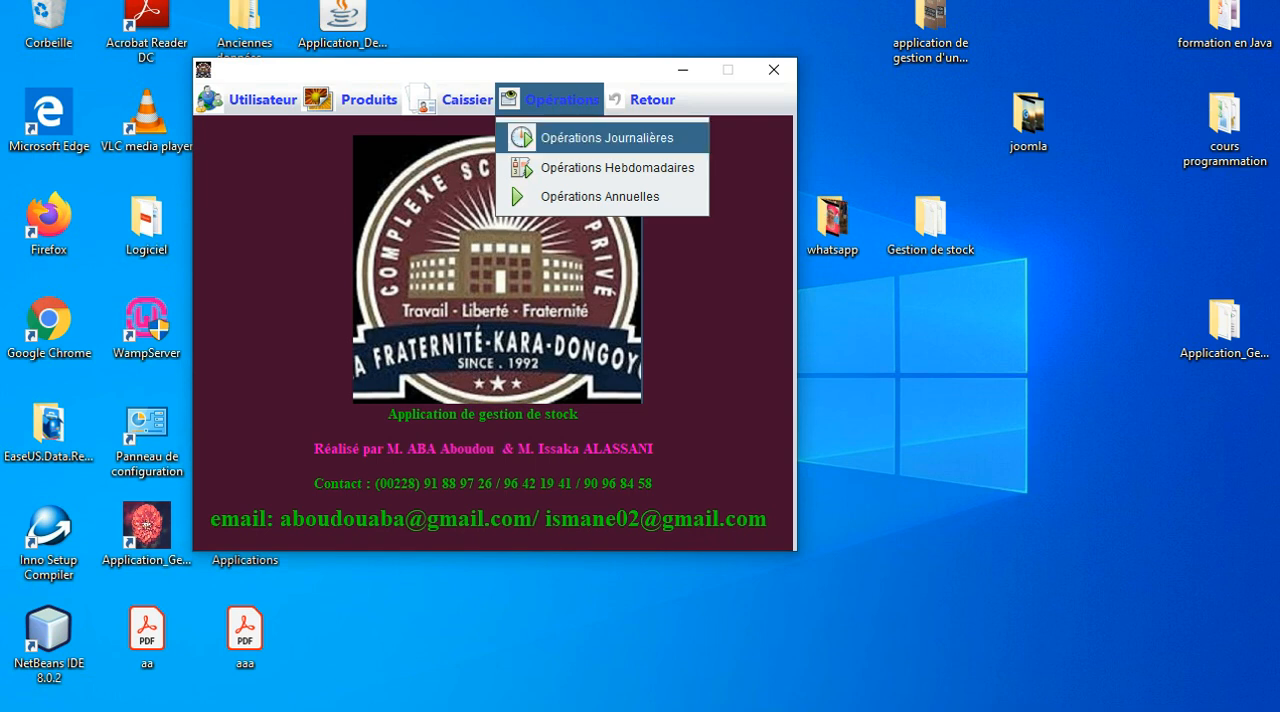
click(605, 137)
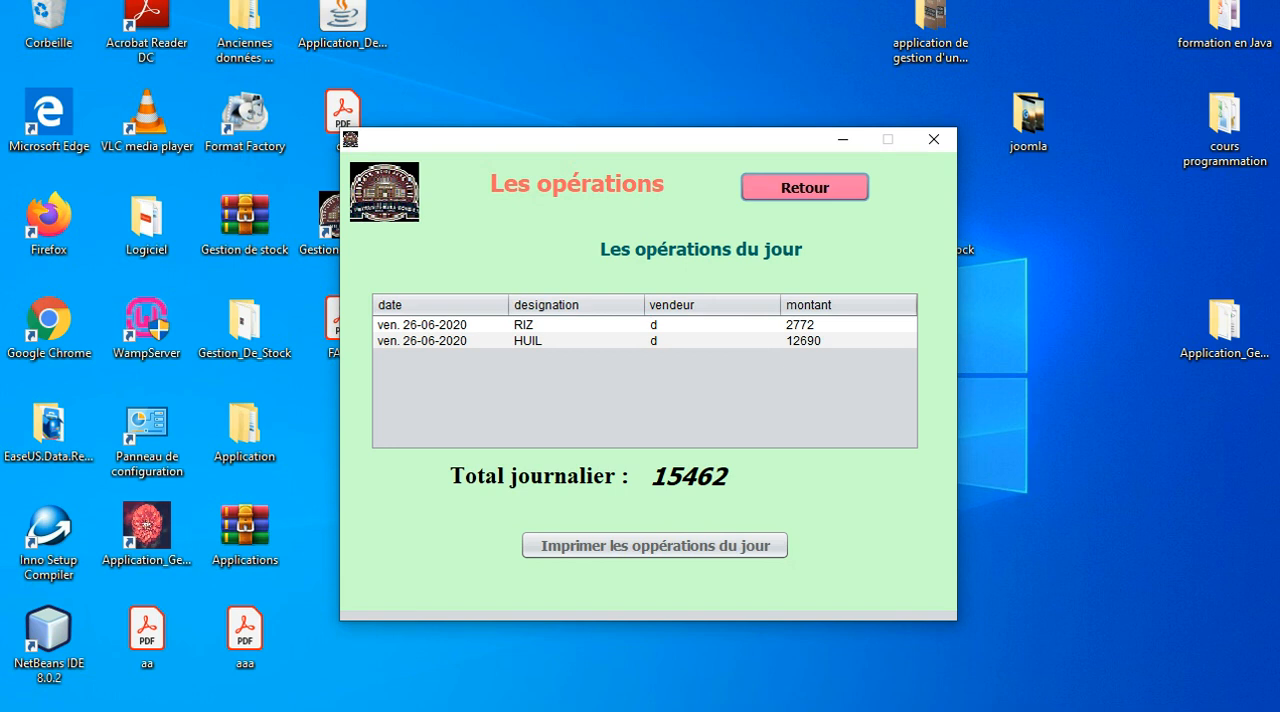
click(805, 187)
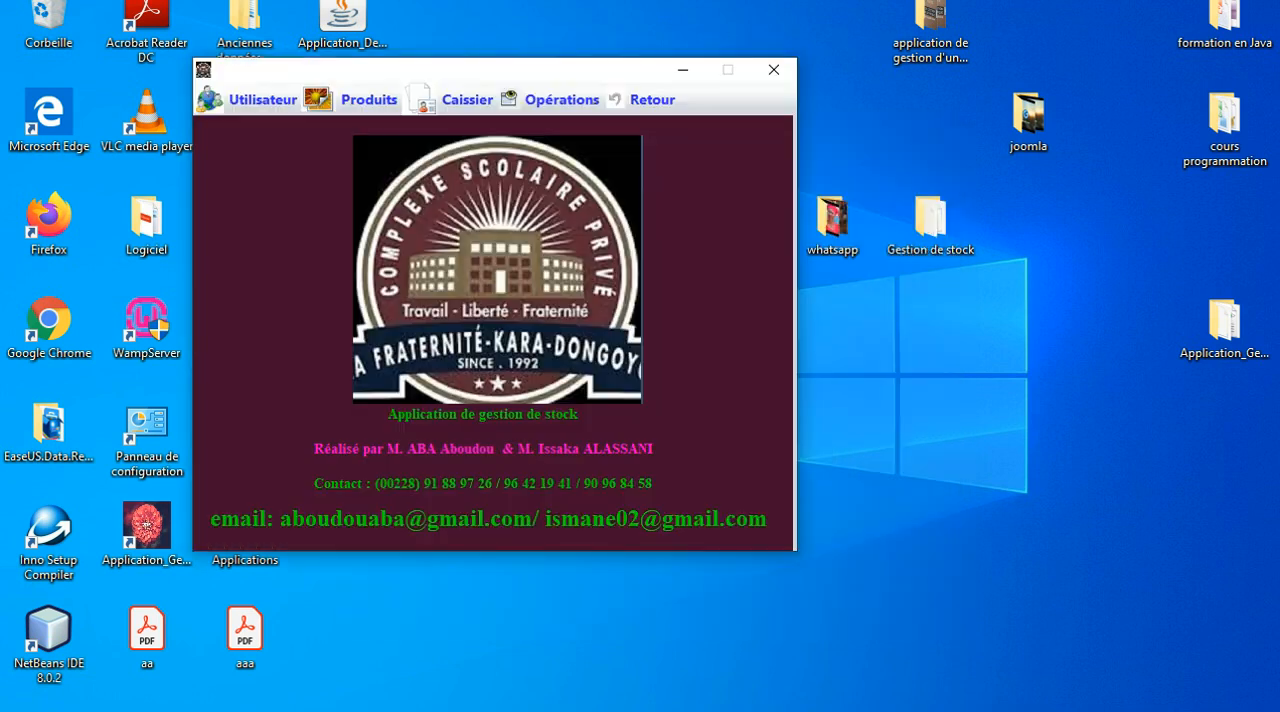
Review the Opérations Hebdomadaires and Opérations Annuelles lists, returning to the main window after each.
click(467, 100)
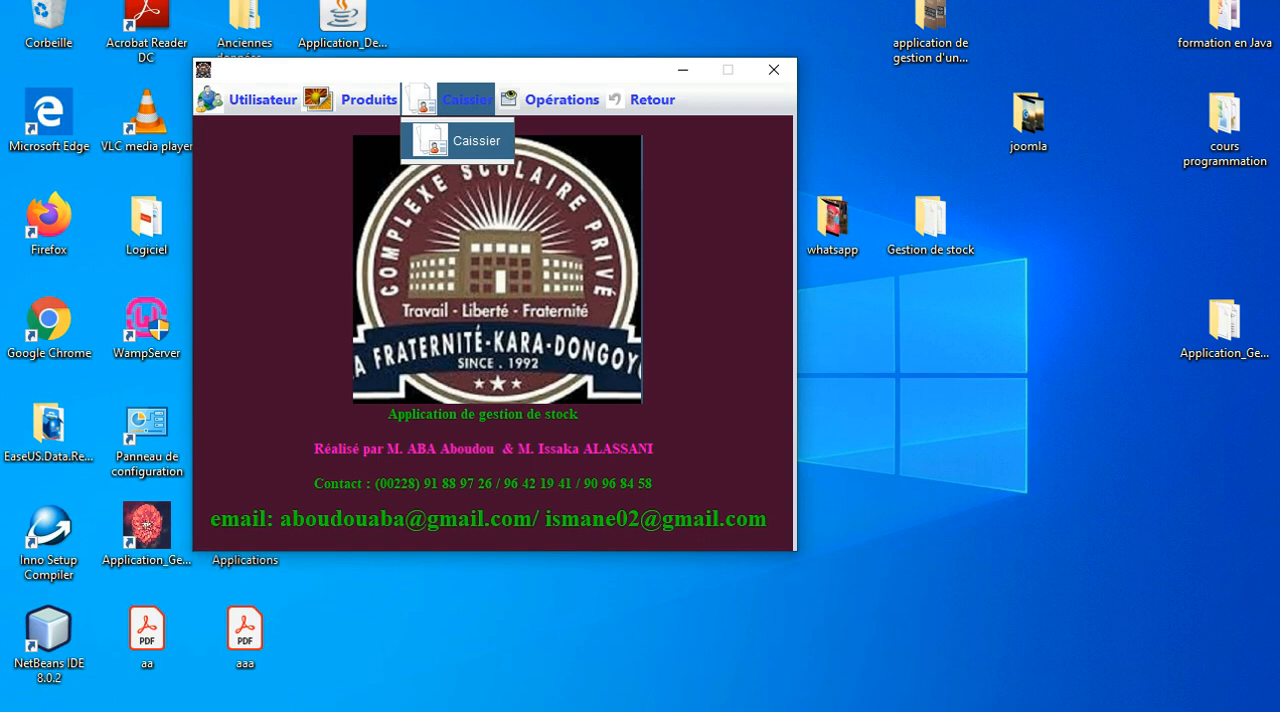
mouse_move(550, 100)
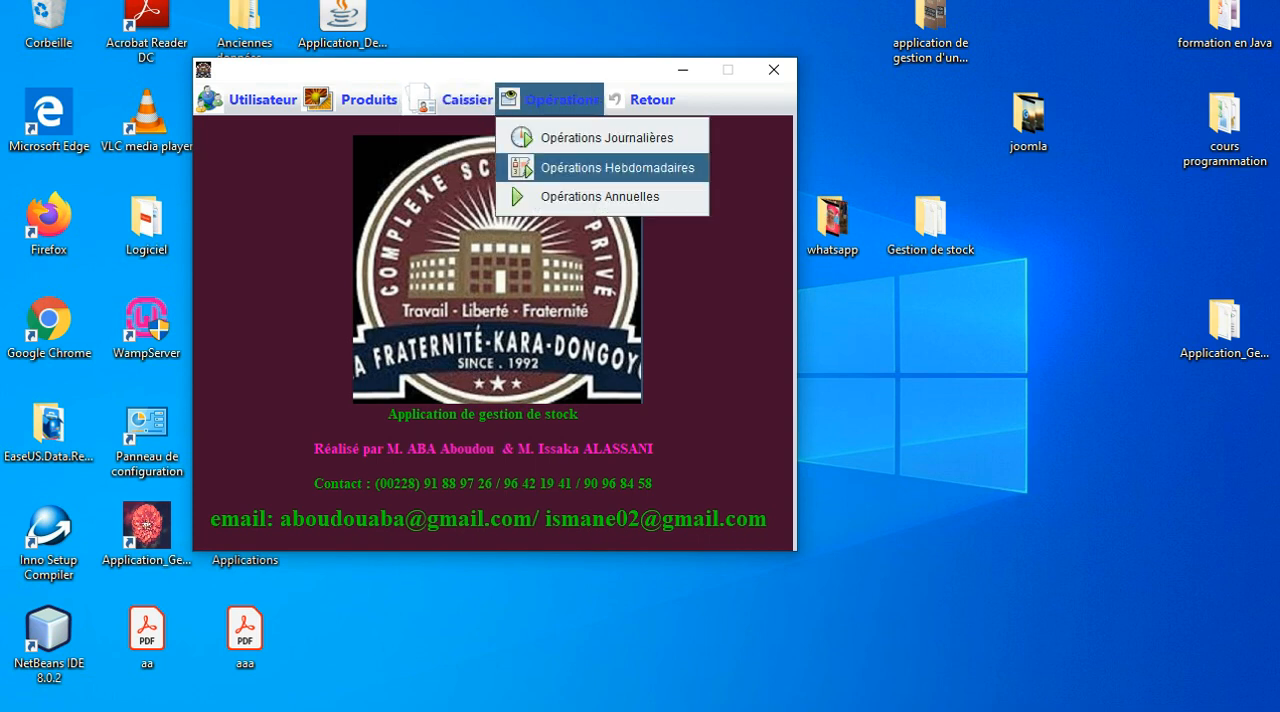
click(617, 167)
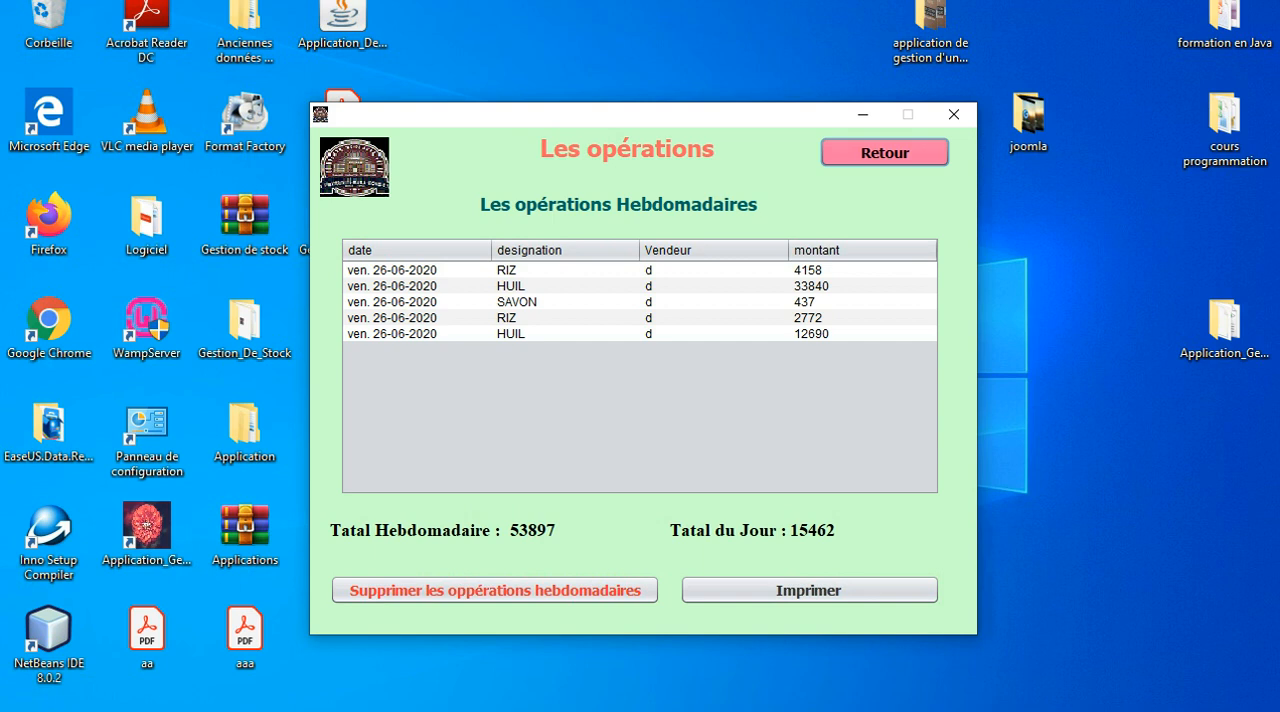
click(884, 152)
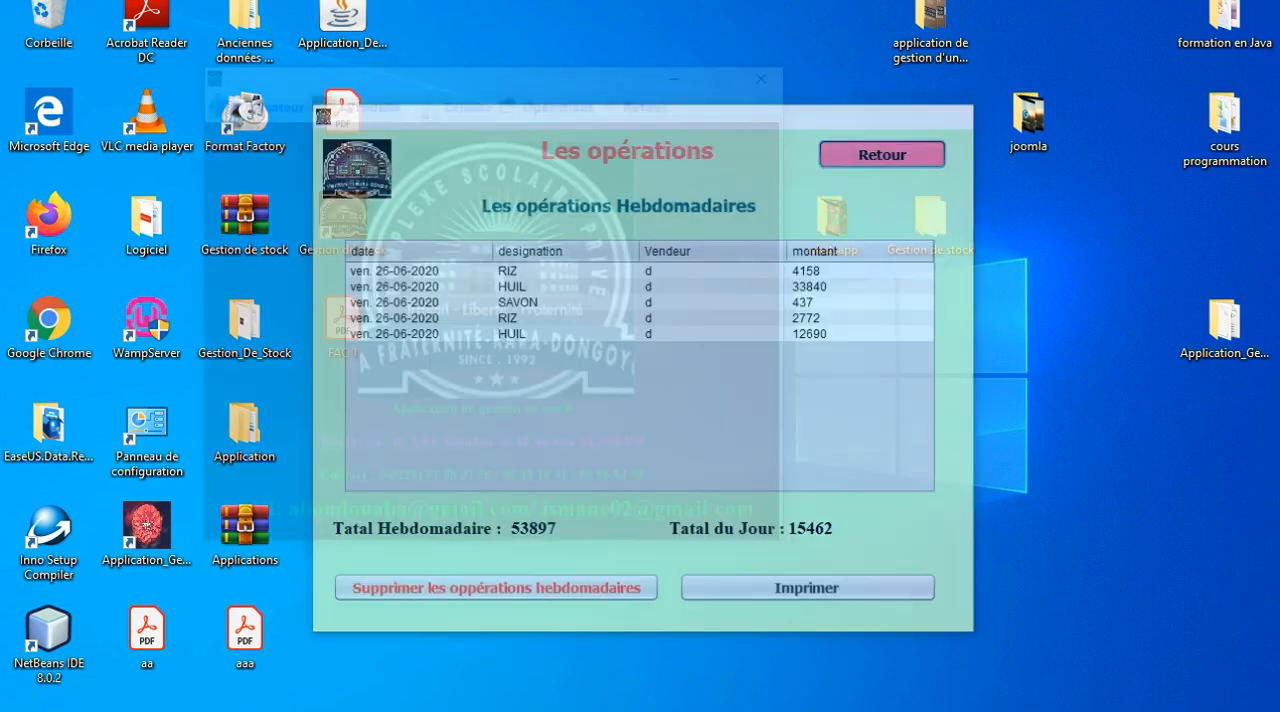
click(551, 100)
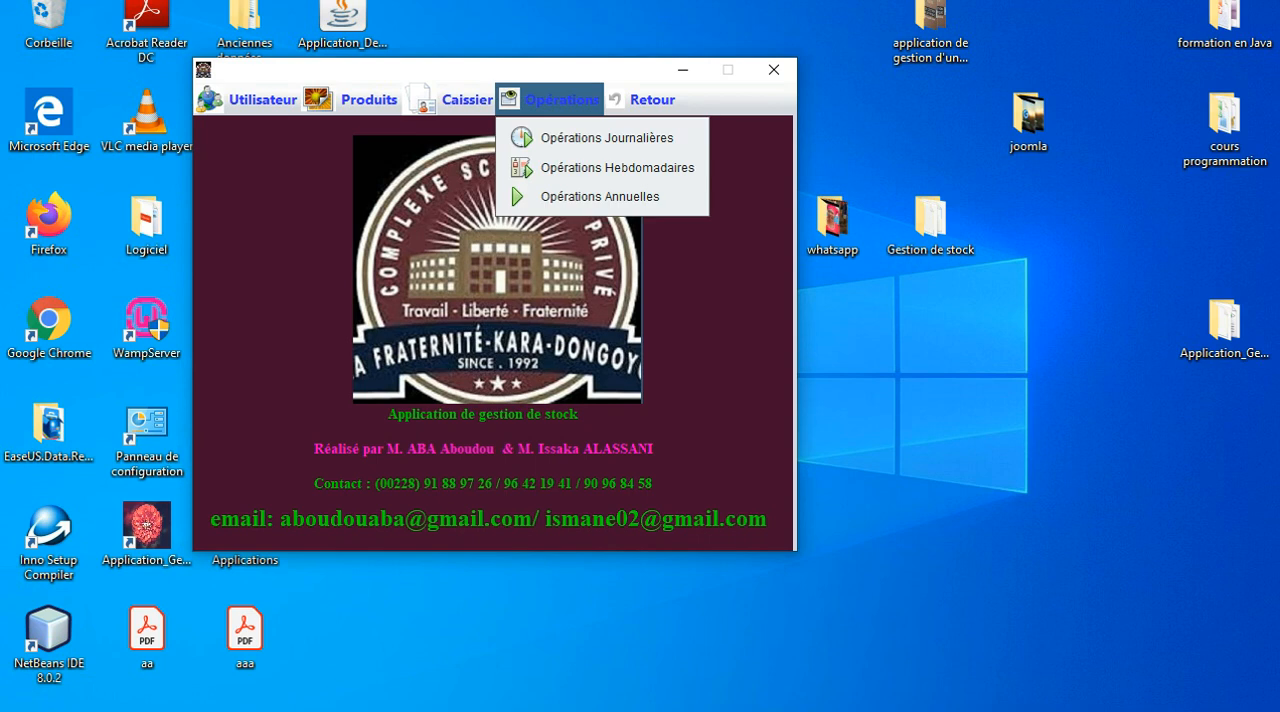
click(600, 196)
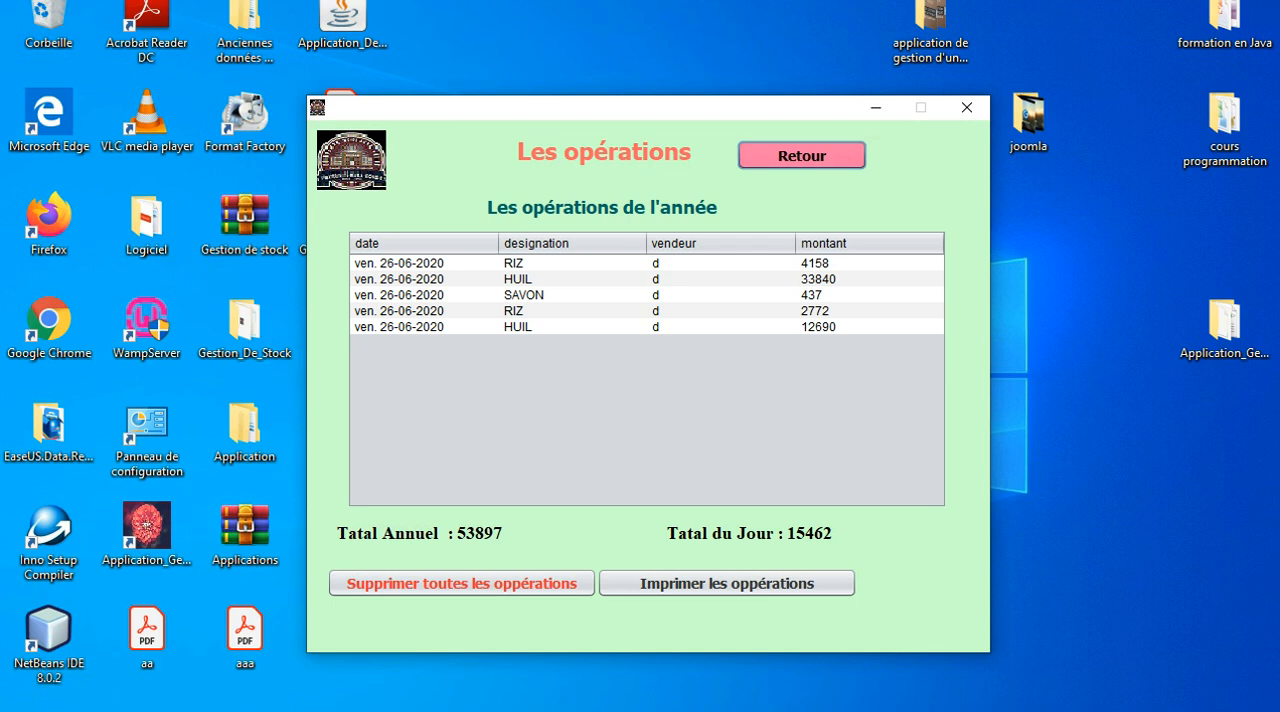
click(802, 156)
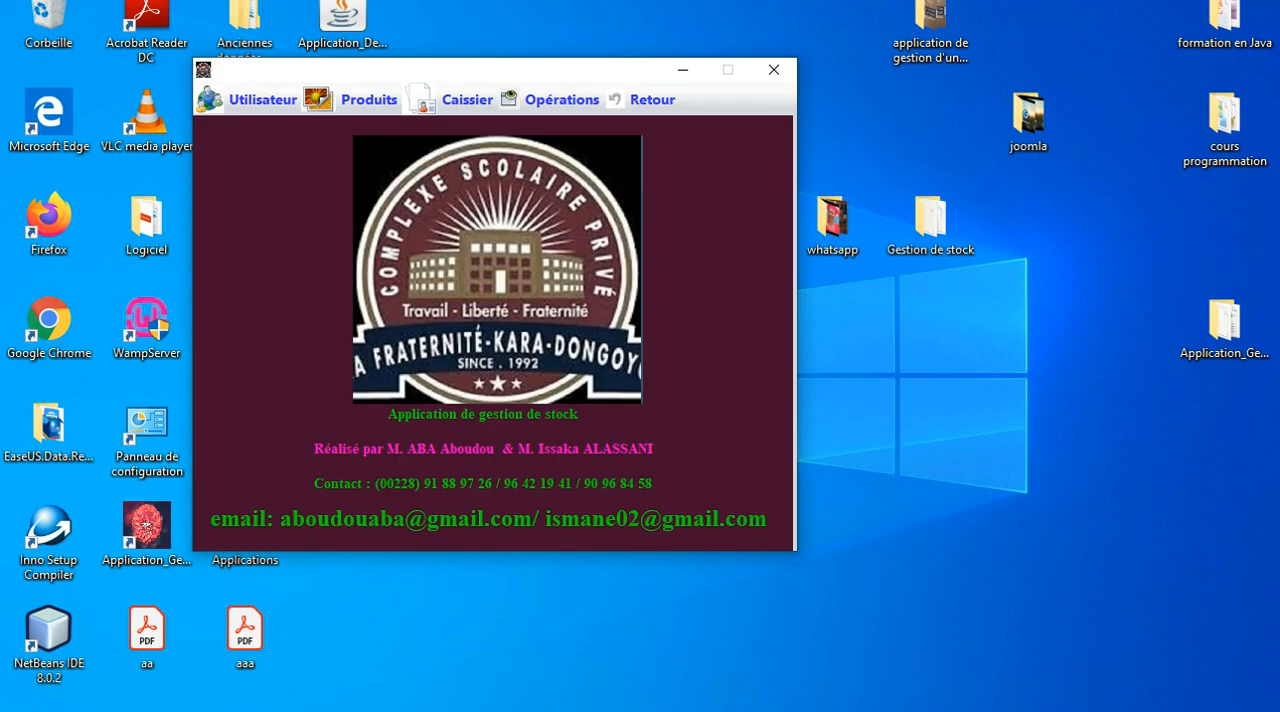
Return to the login screen and sign in with the username C and its account password.
click(642, 100)
mouse_move(562, 100)
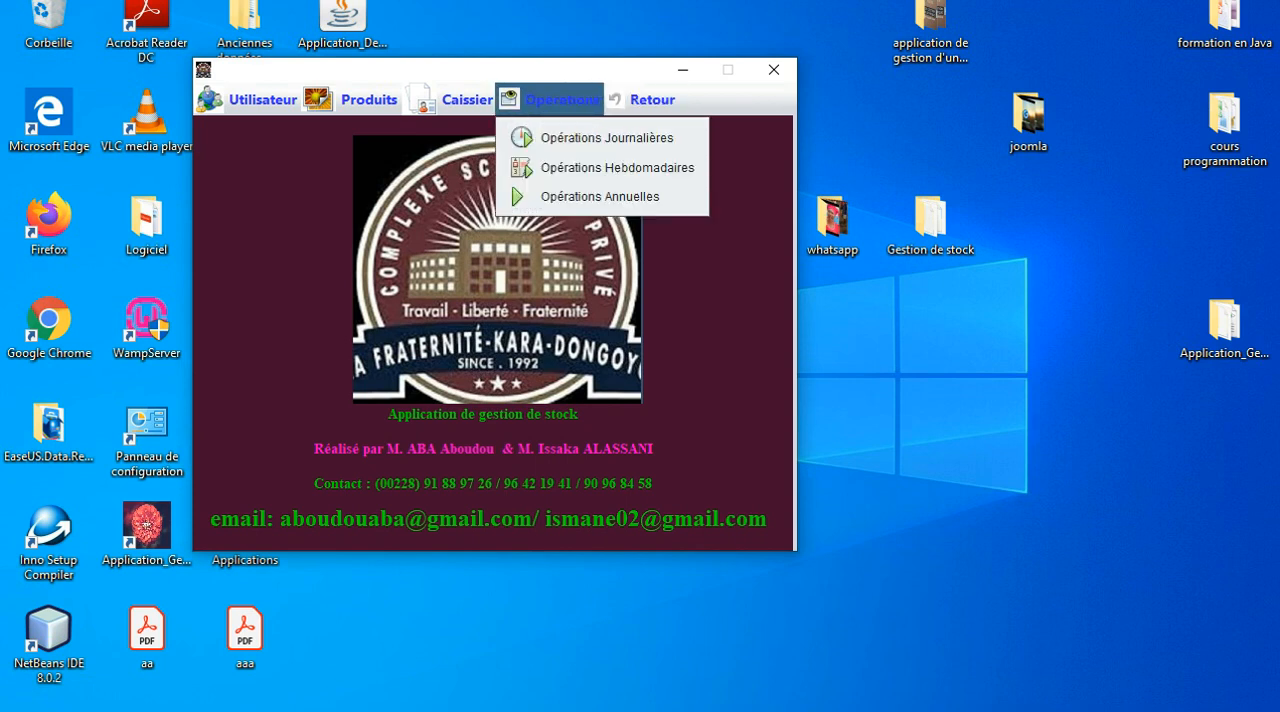
mouse_move(642, 100)
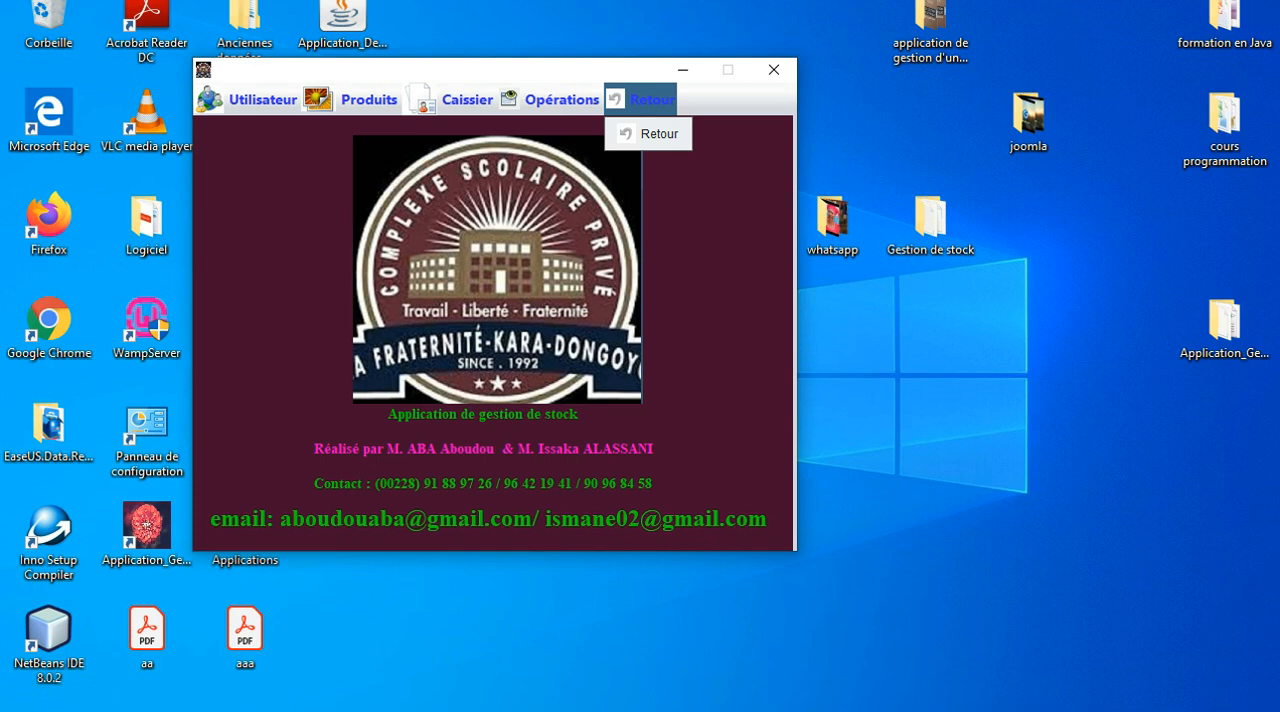
click(642, 100)
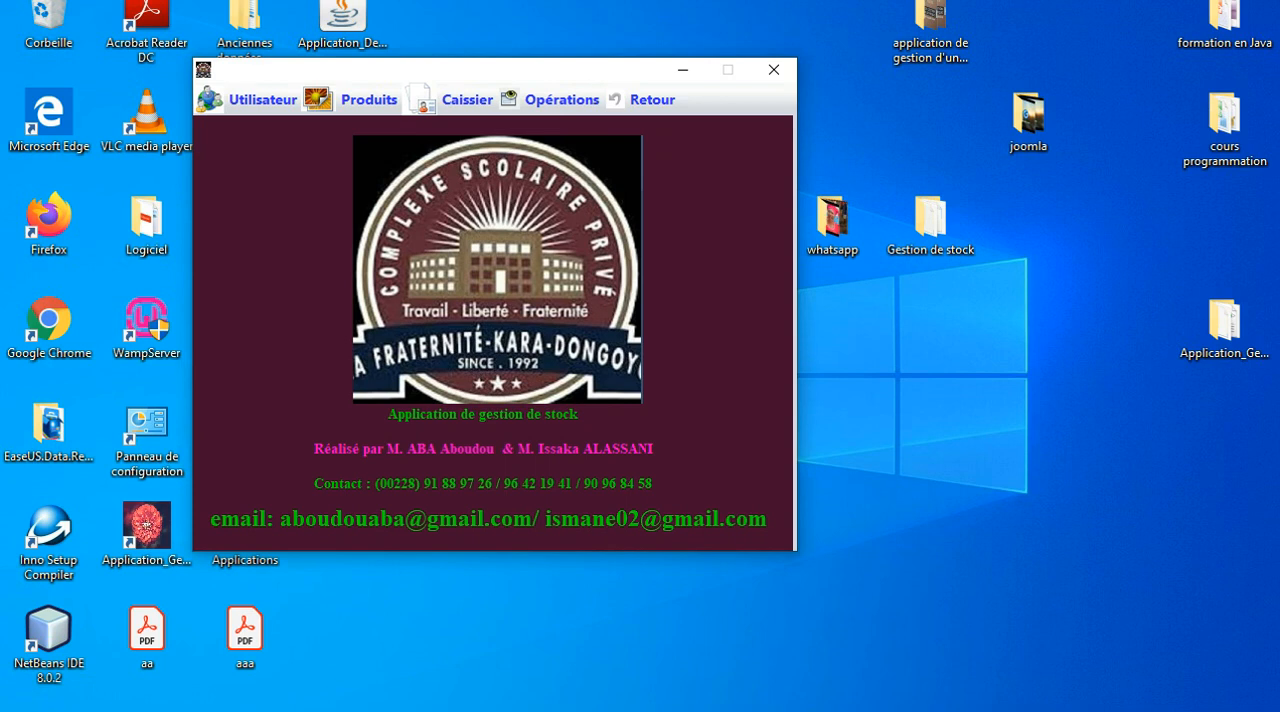
click(642, 100)
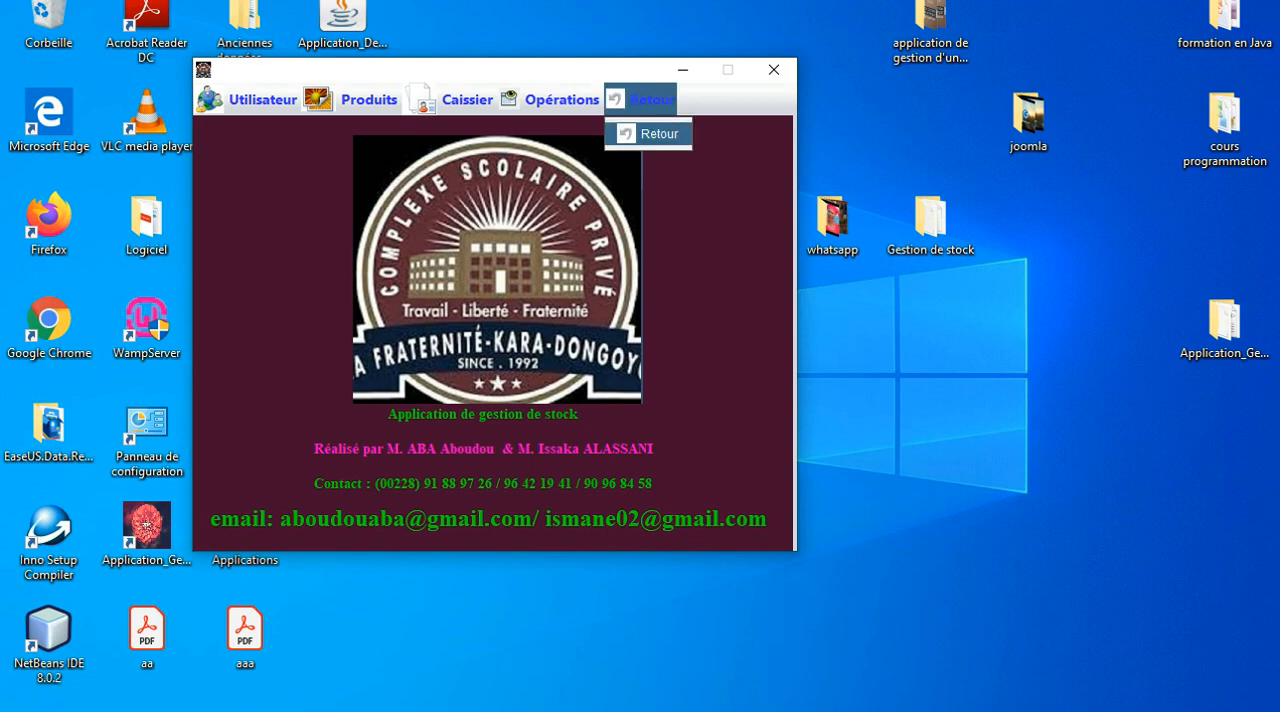
click(650, 134)
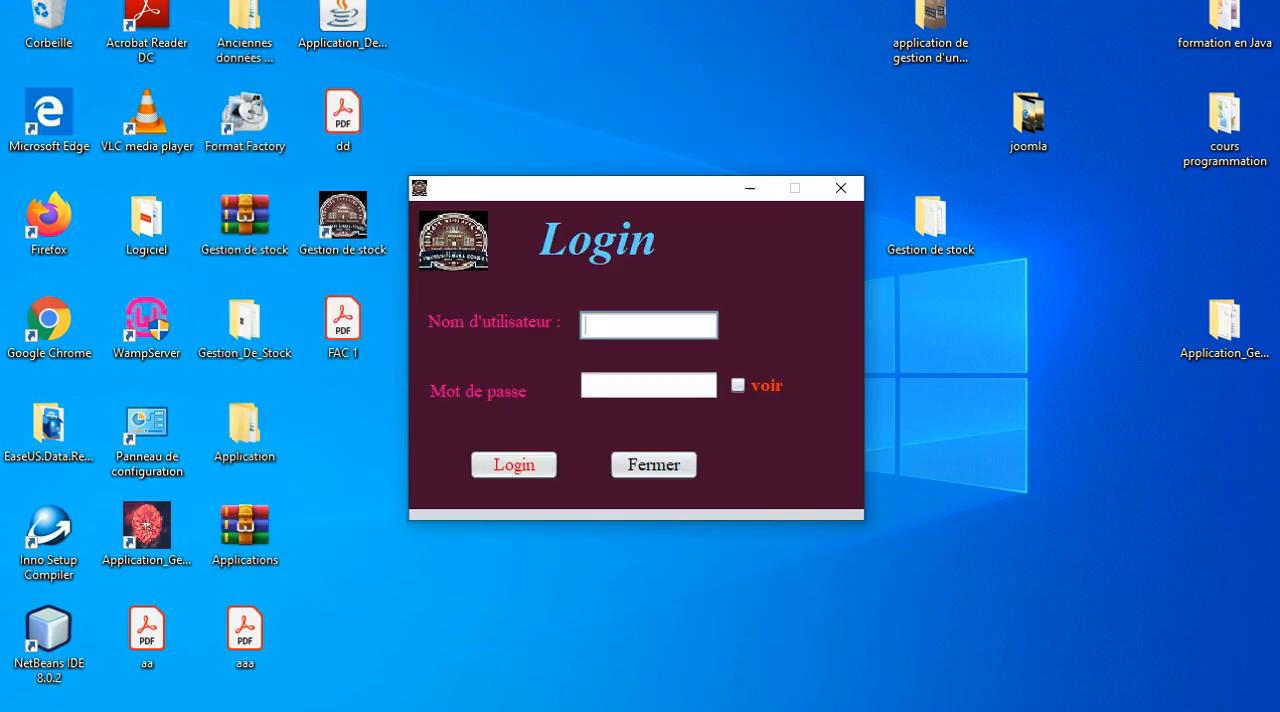
text(C)
key(Tab)
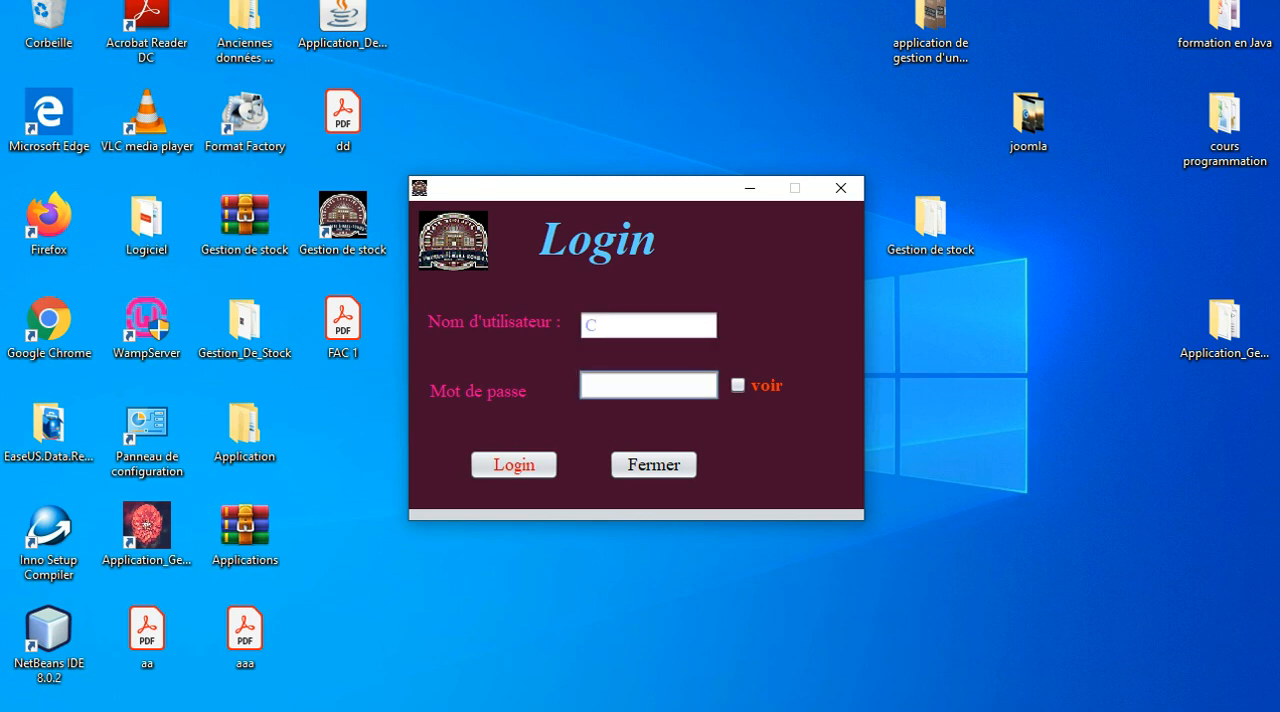
text(*)
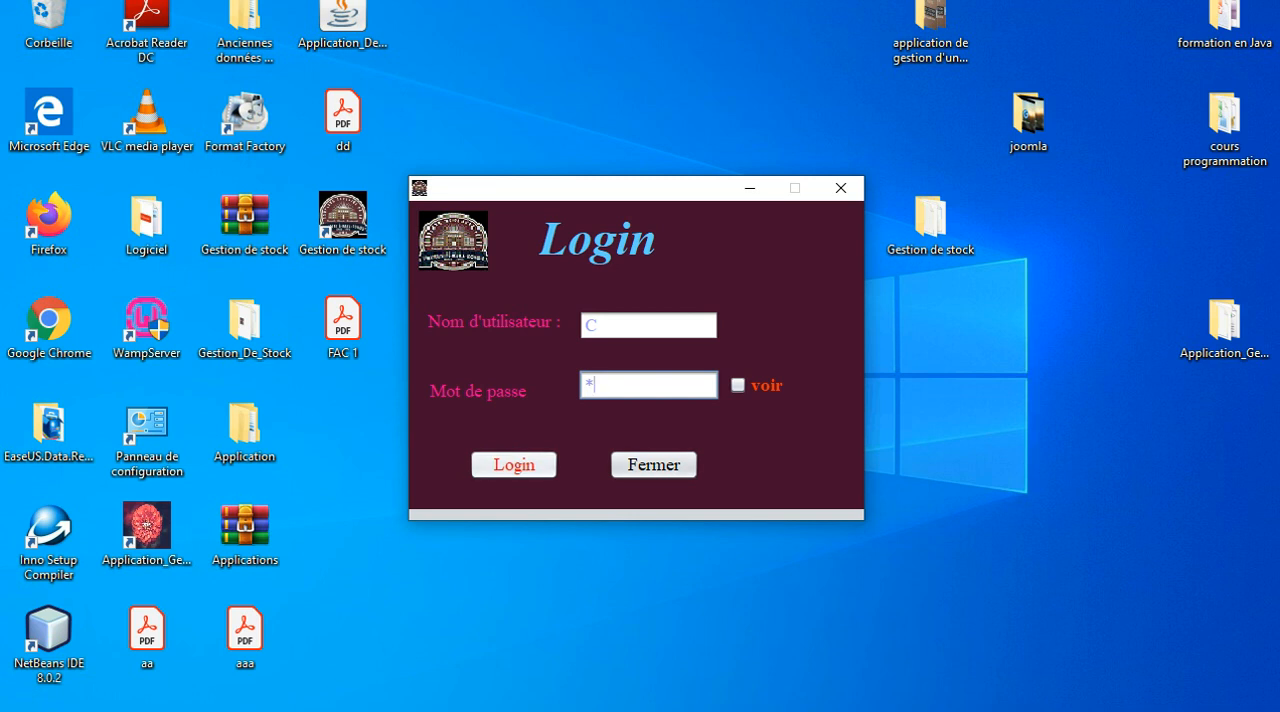
key(Return)
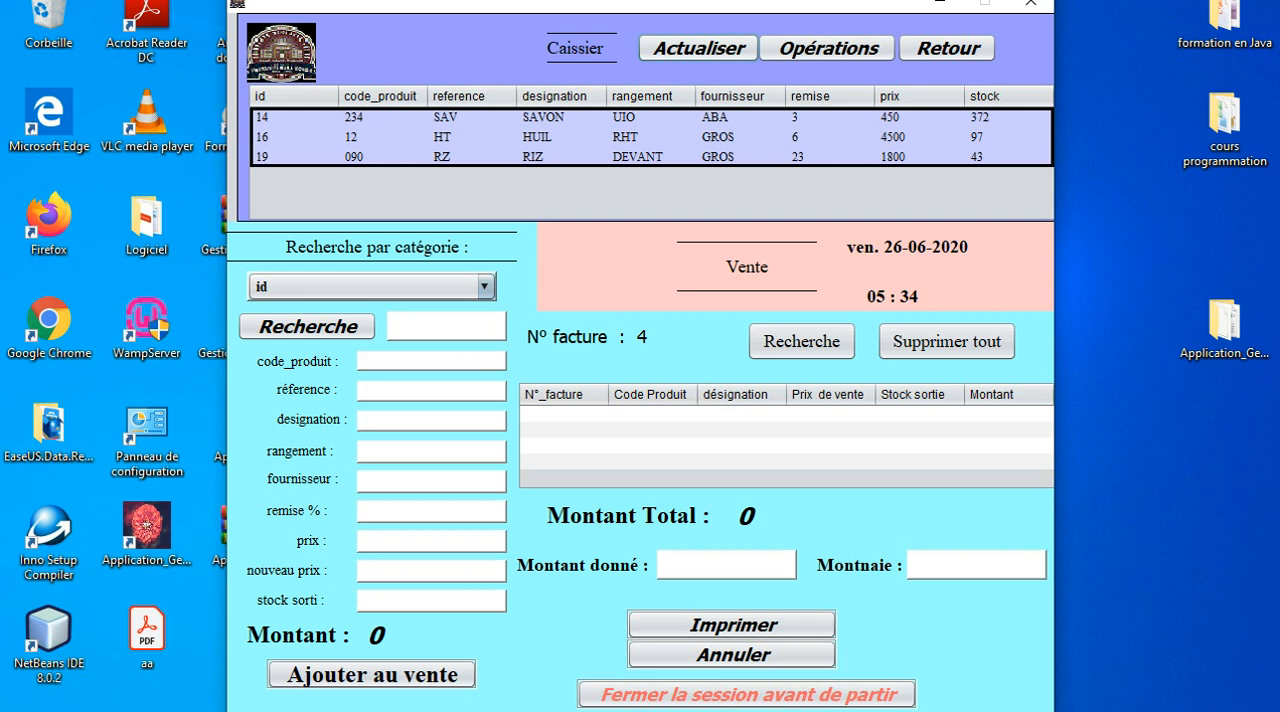
Add the product RIZ to the new sale with a stock sorti of 3.
click(561, 157)
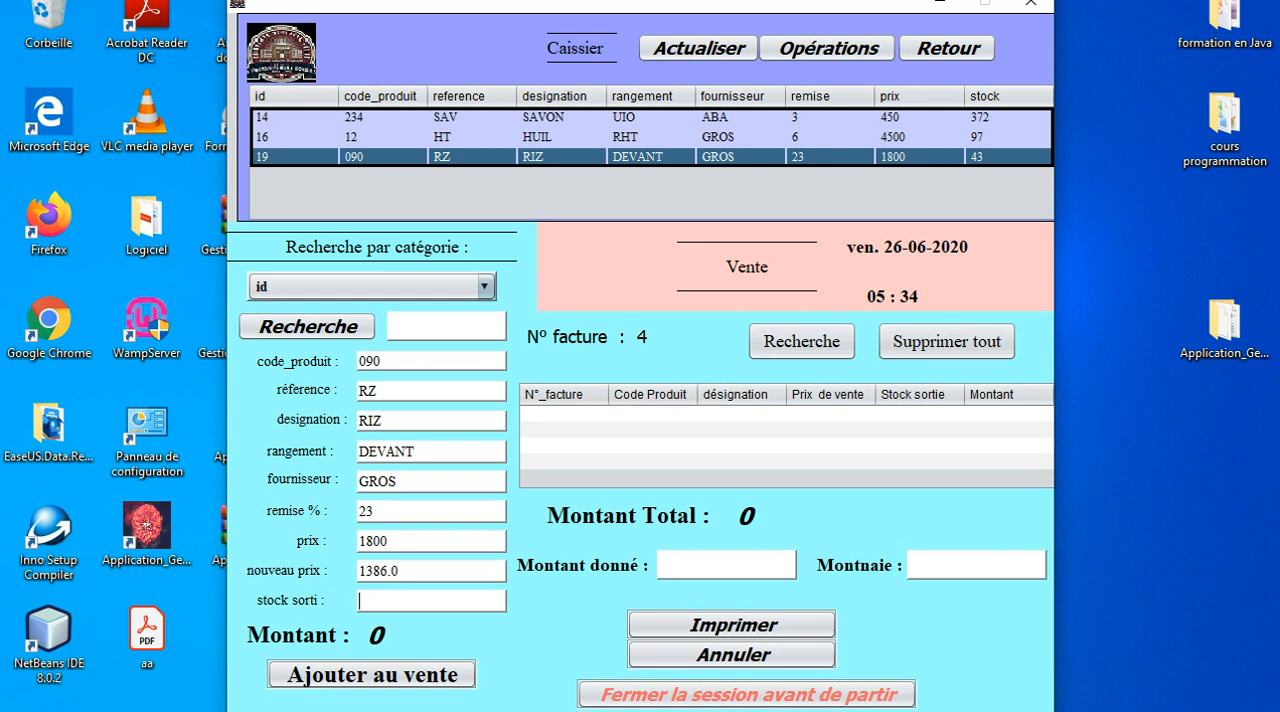
text(3)
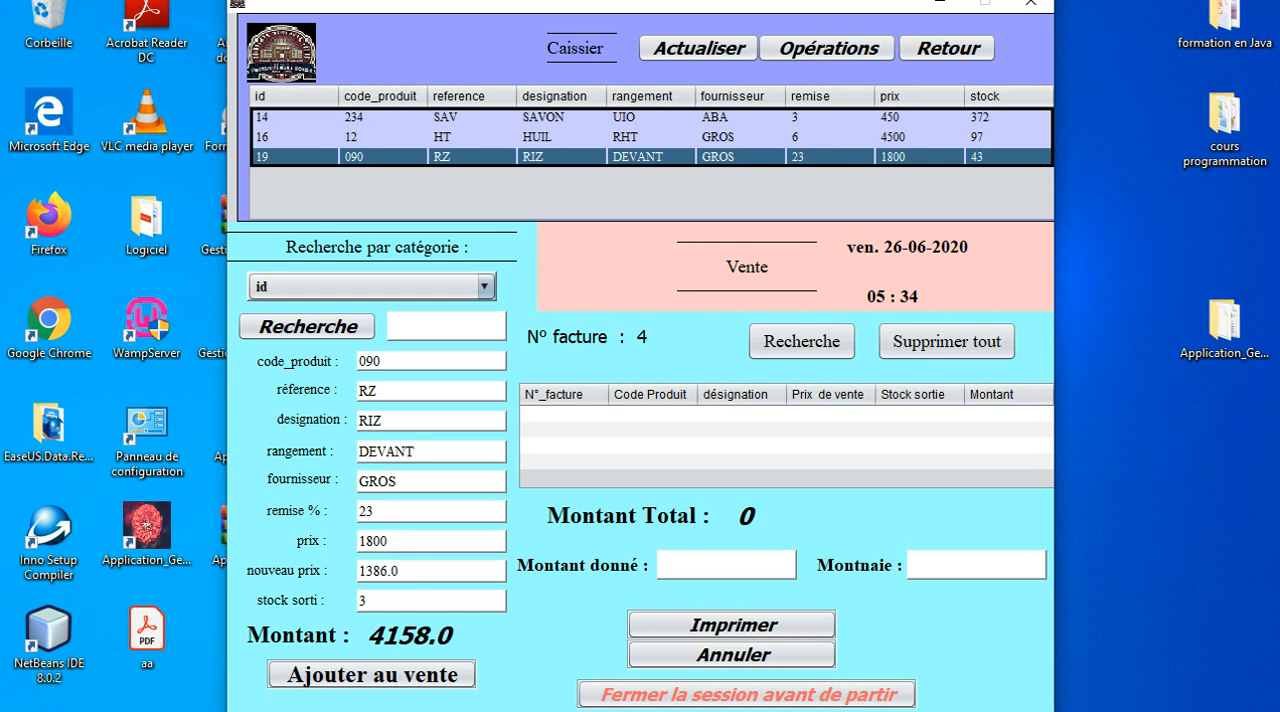
click(372, 674)
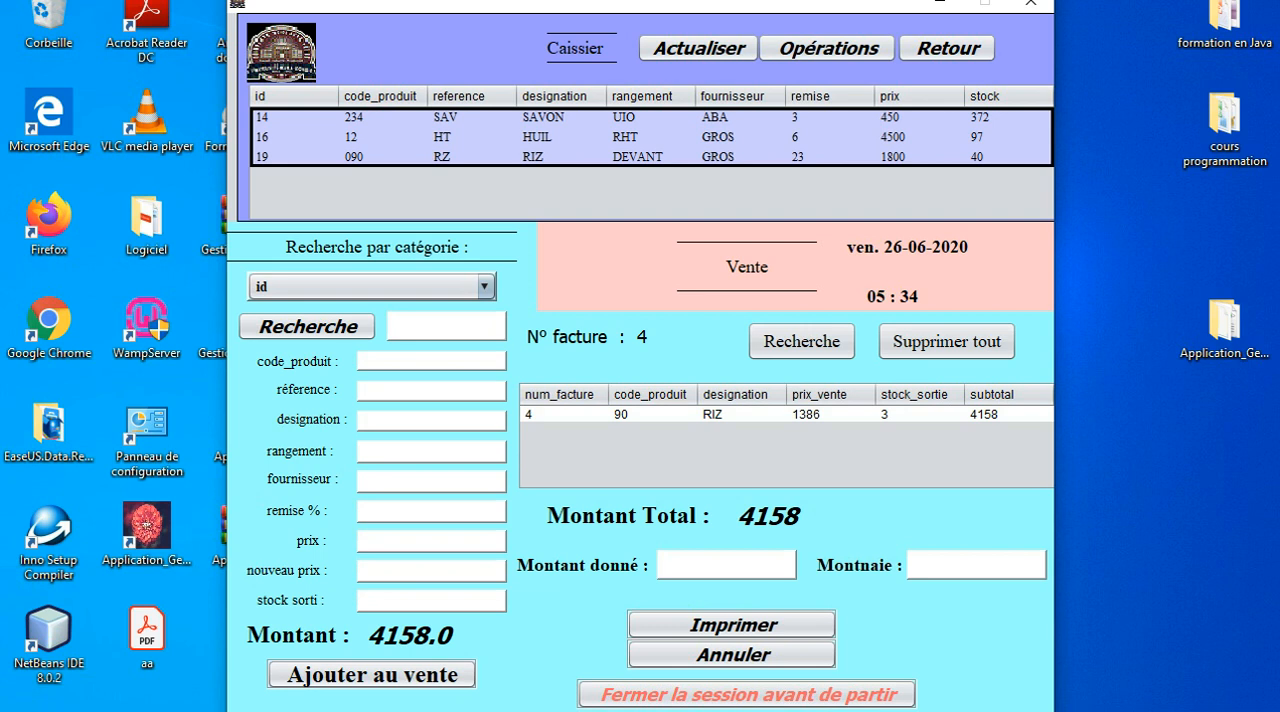
Set the Montant donné to 5000 and open the printable invoice for the RIZ sale.
text(5)
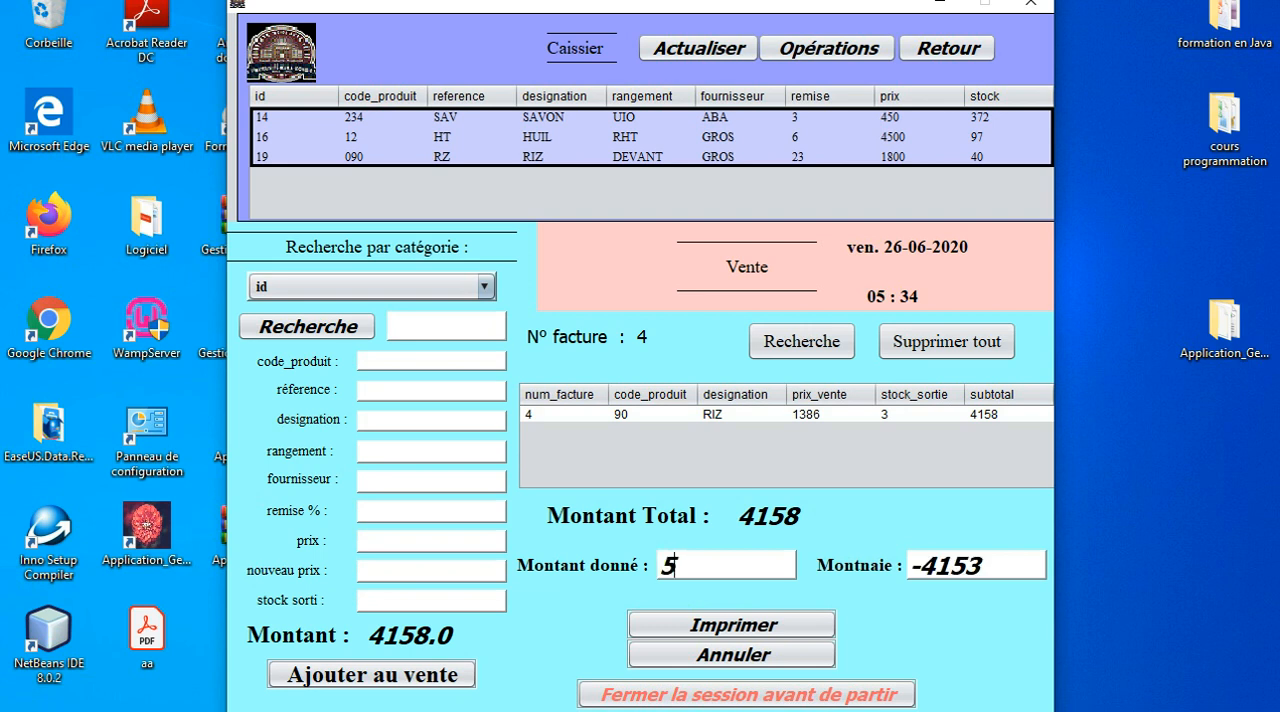
text(000)
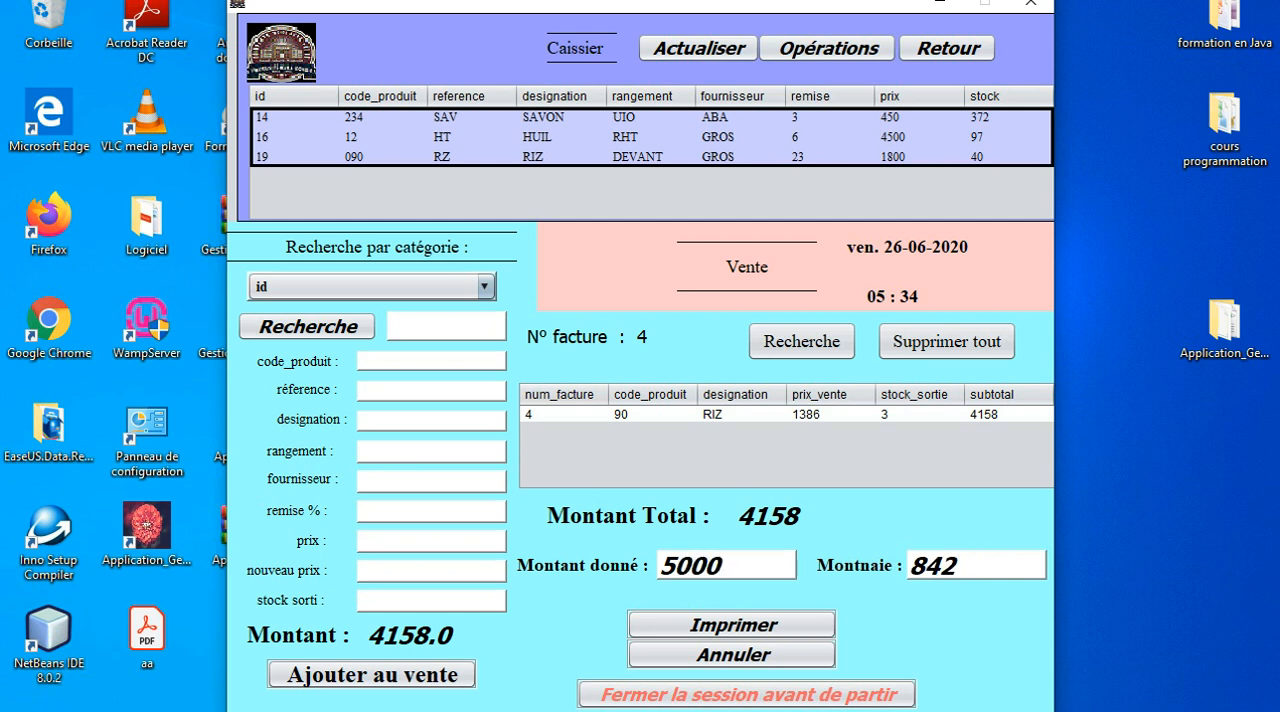
click(731, 624)
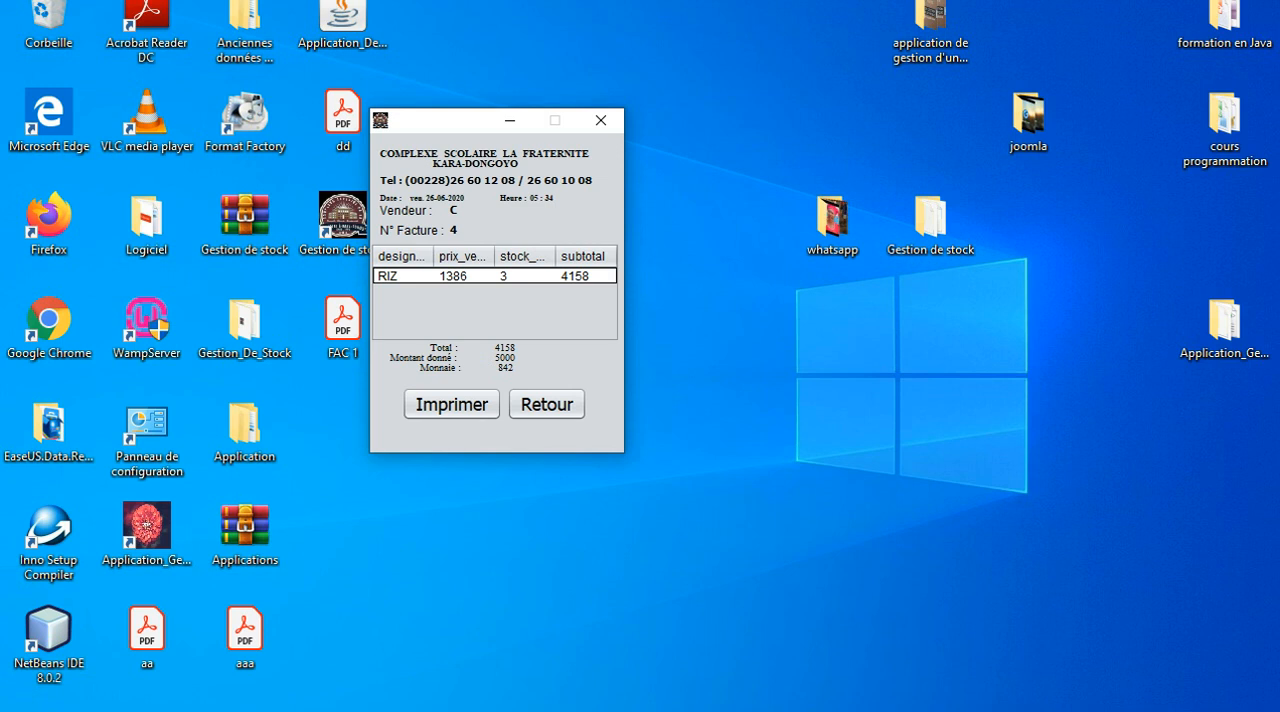
Start printing the invoice with Microsoft Print to PDF, cancel saving the file and return to the Caissier screen.
click(452, 404)
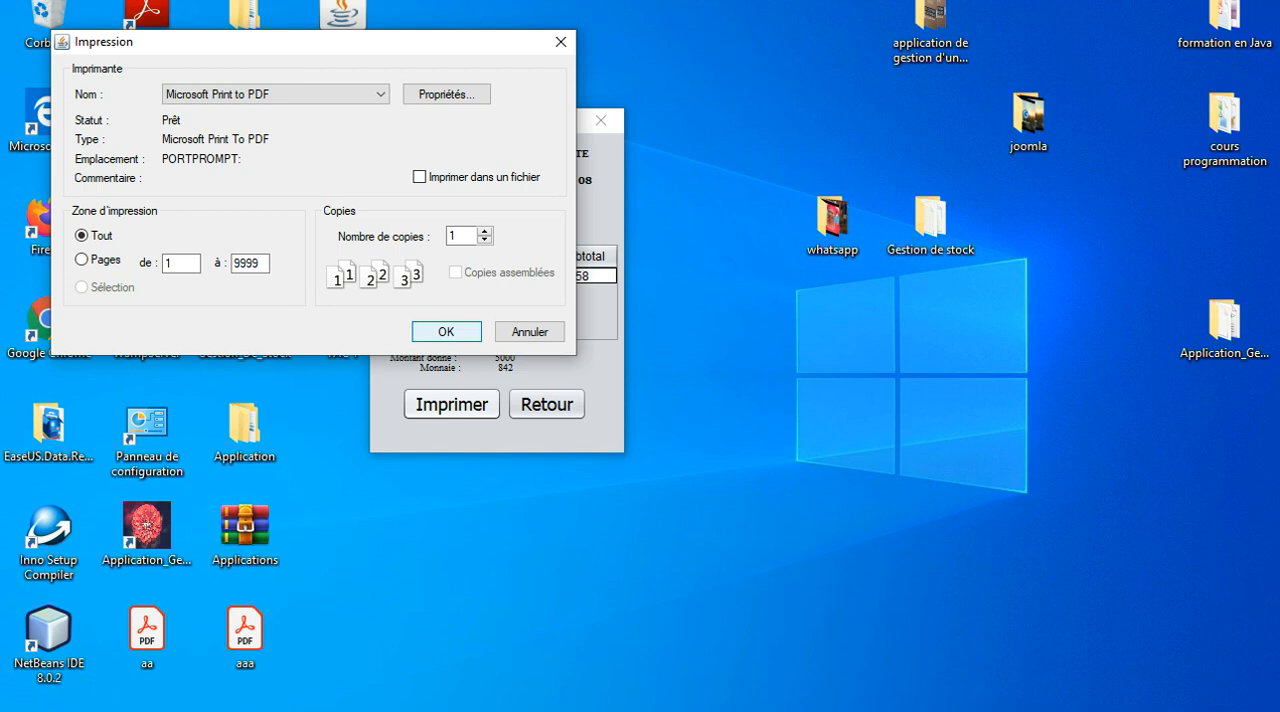
click(446, 331)
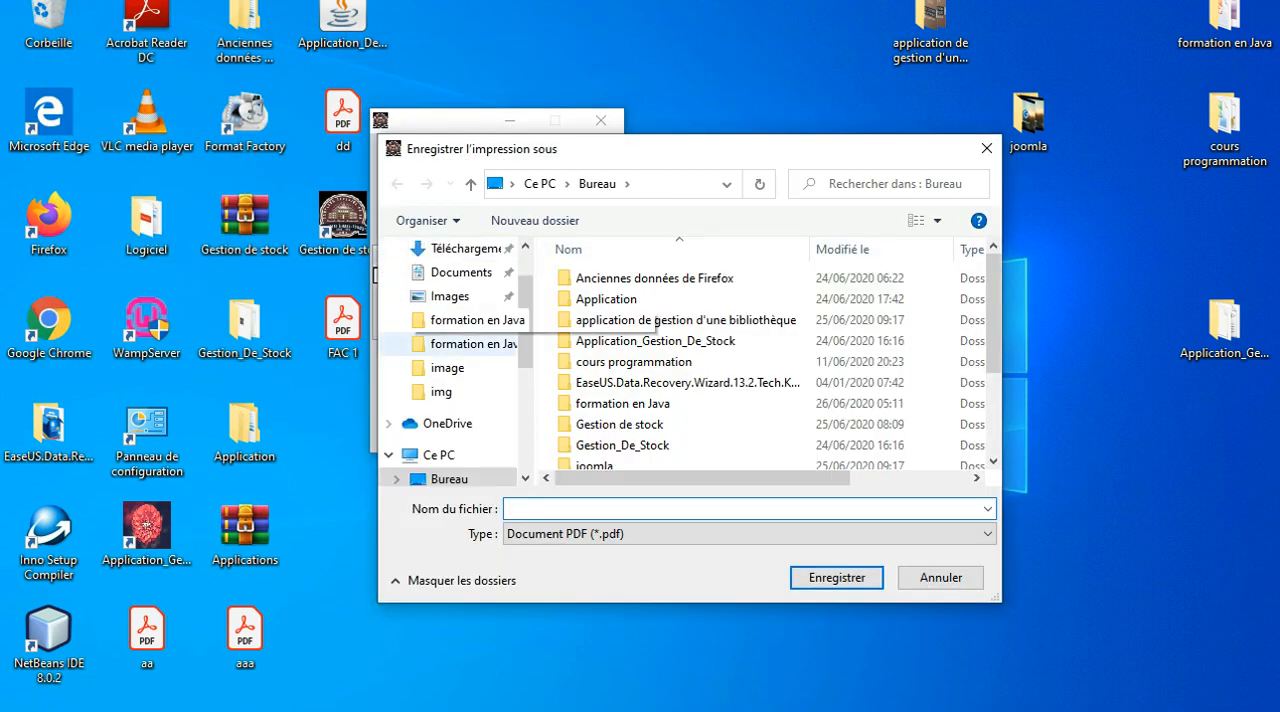
click(940, 578)
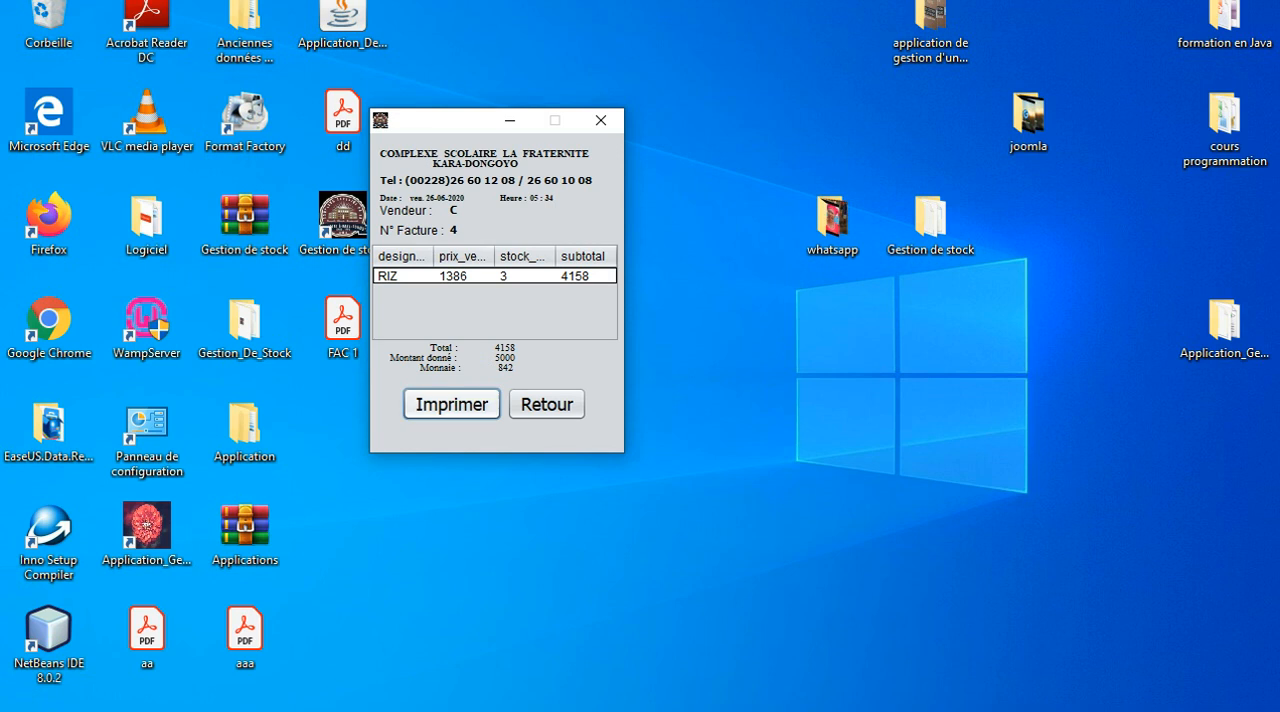
click(547, 404)
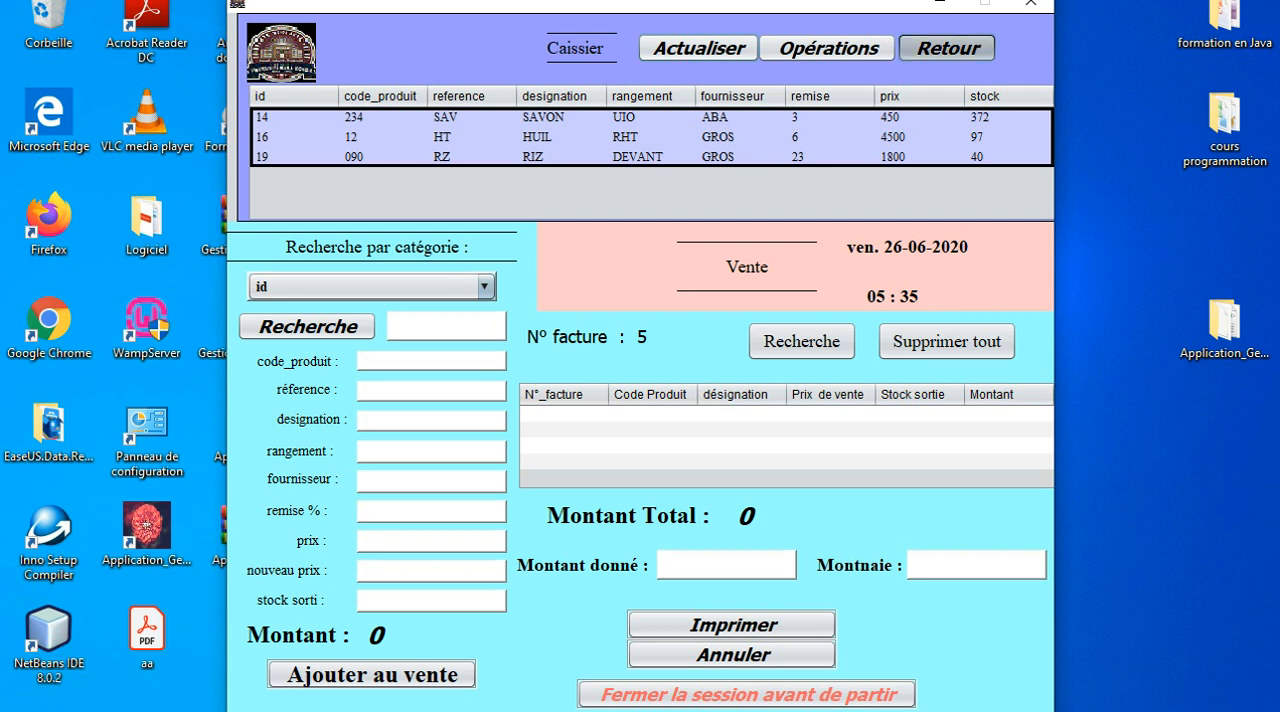
Leave the Caissier screen and sign in with the username D and its account password.
click(947, 48)
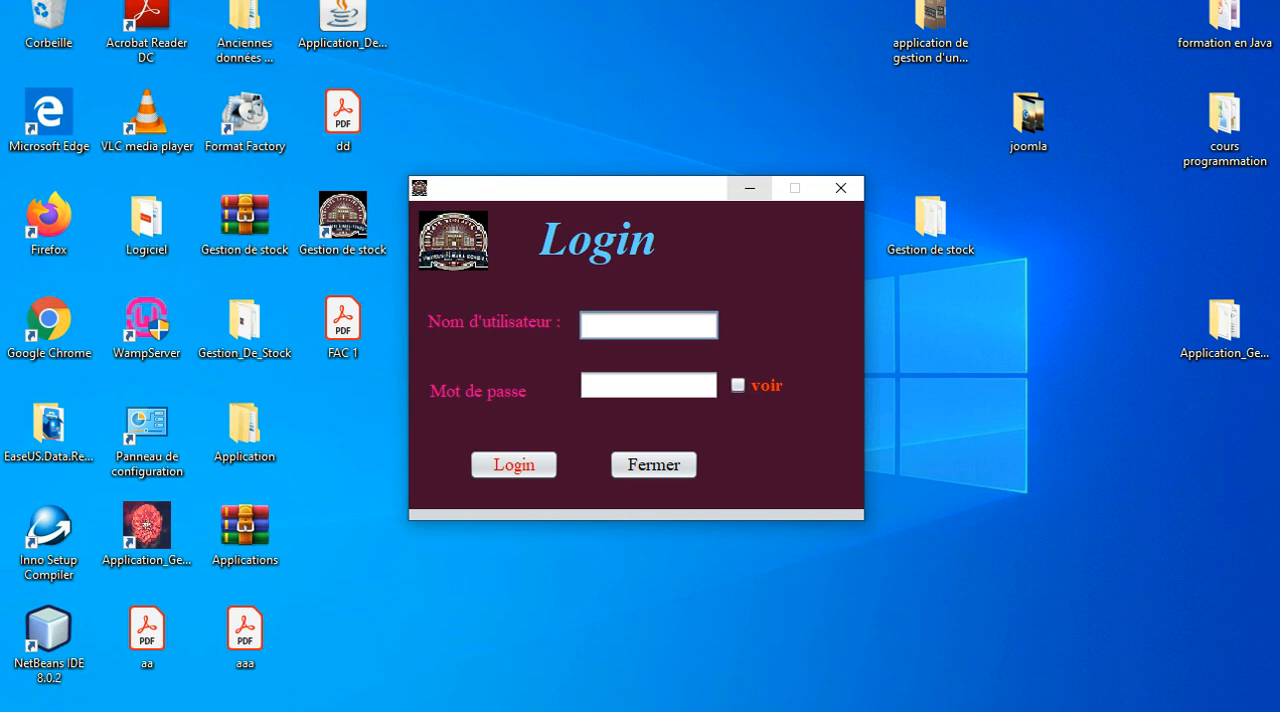
text(D)
key(Tab)
text(*)
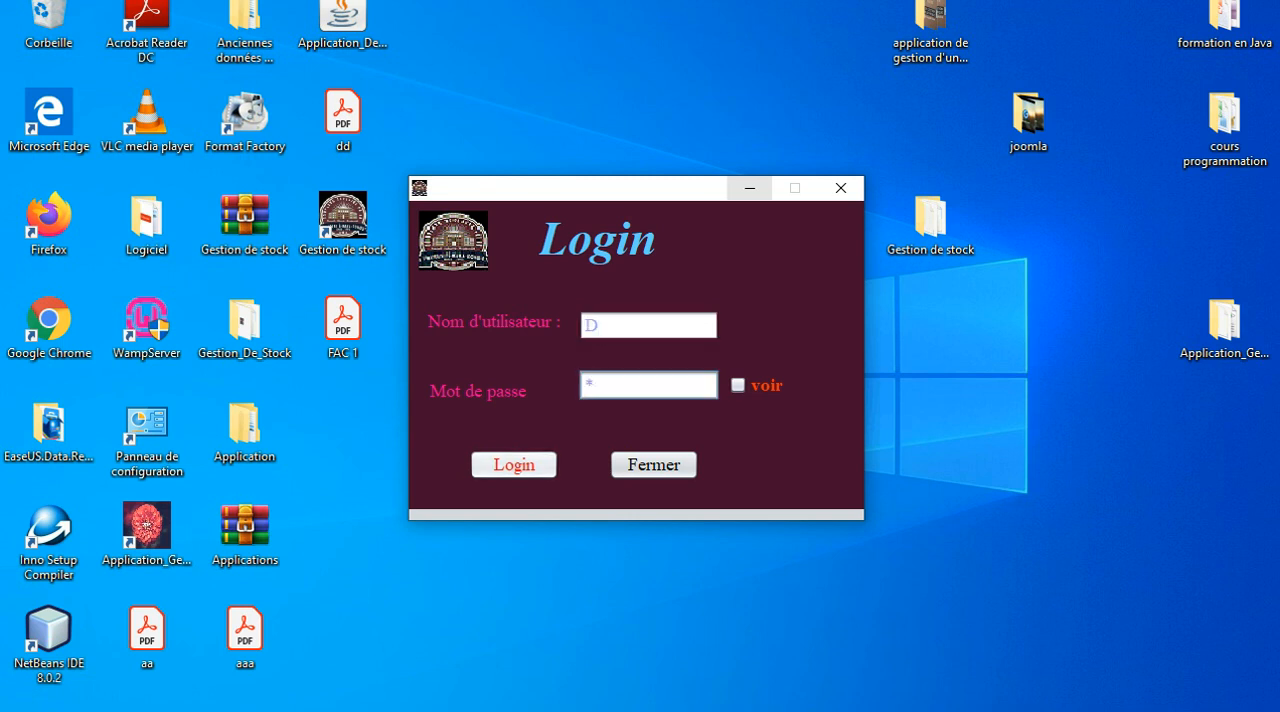
key(Return)
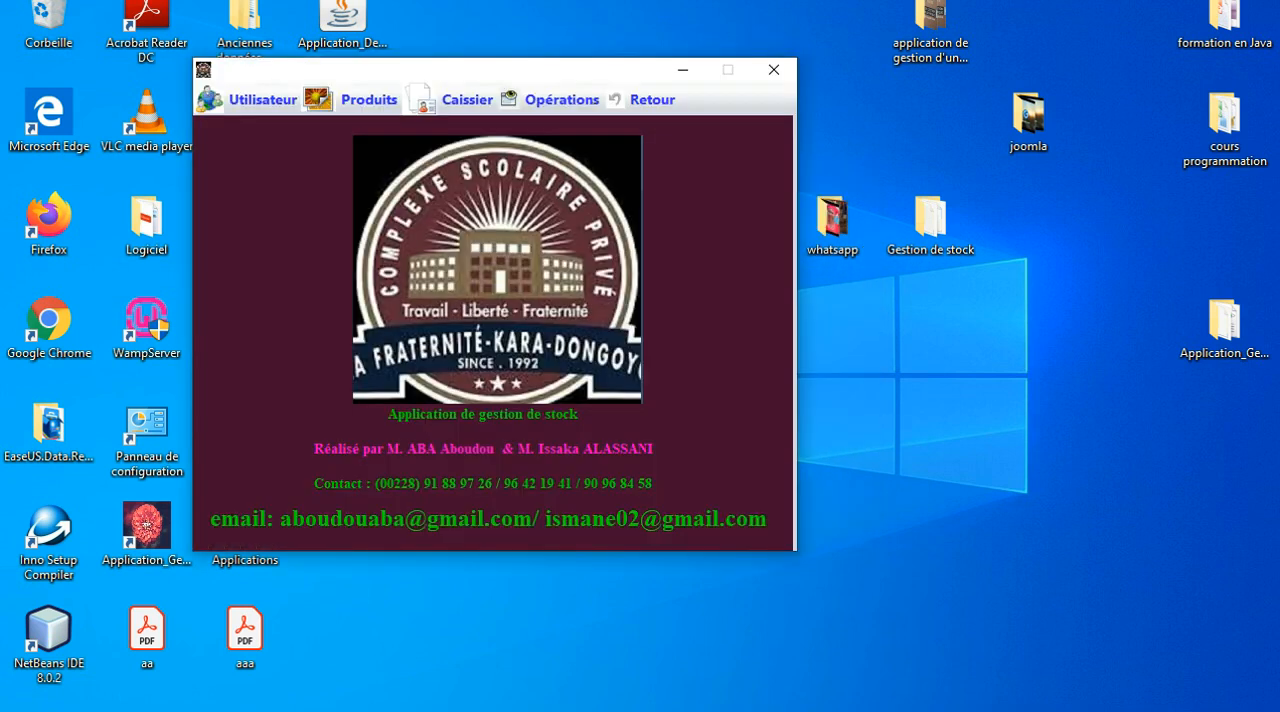